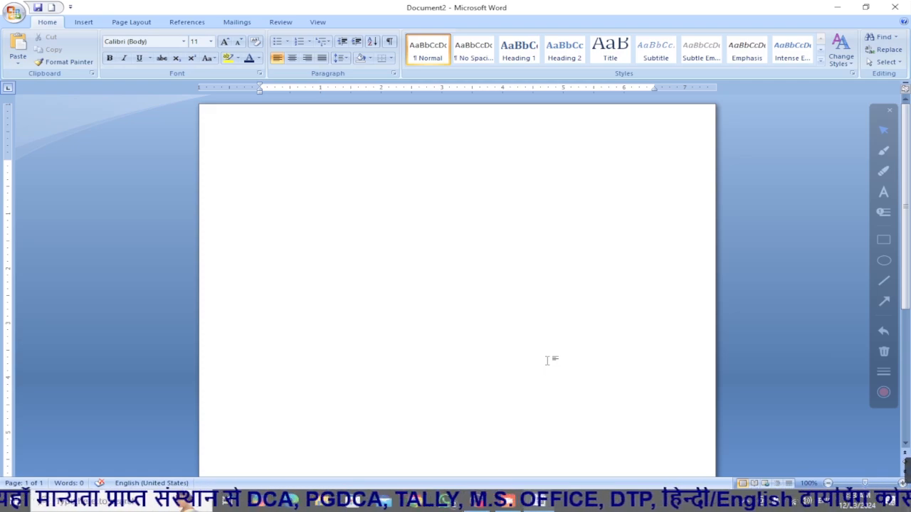
# Step: Generate sample paragraphs in the blank document with the =rand() function
pyautogui.write('+')
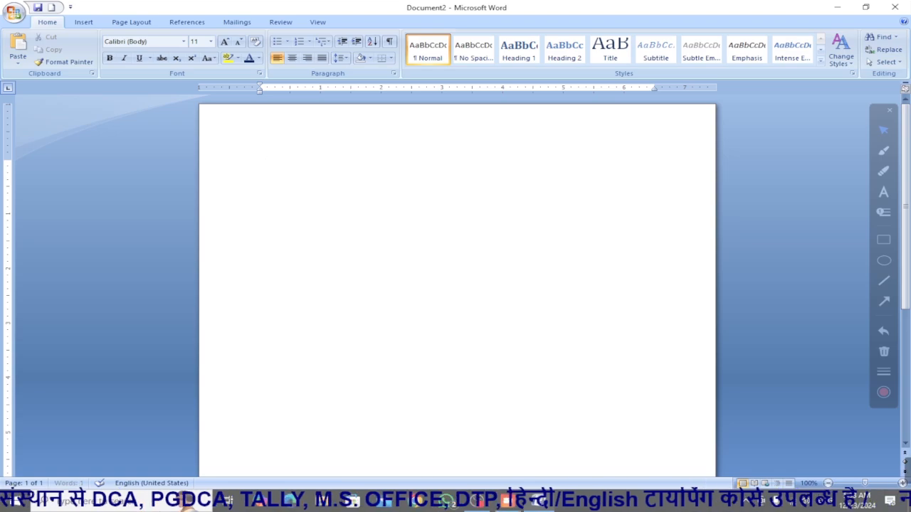
pyautogui.write('rand()')
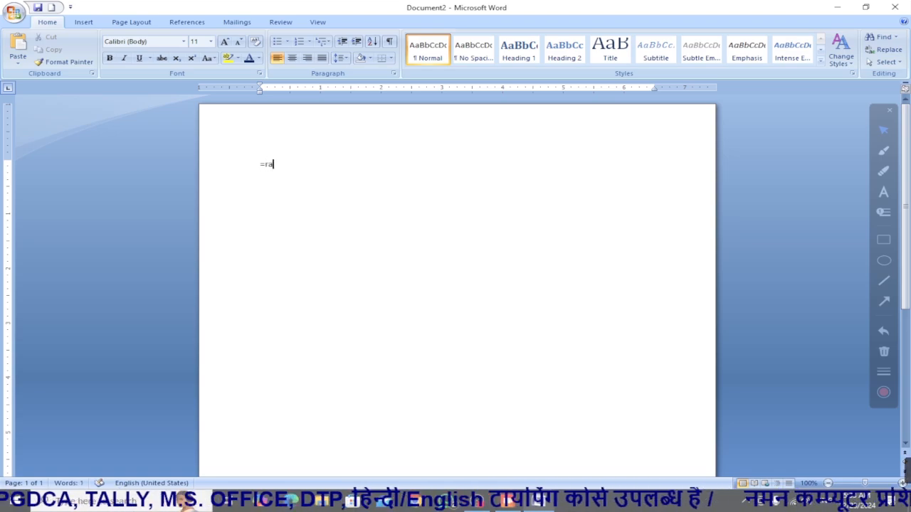
pyautogui.press('Return')
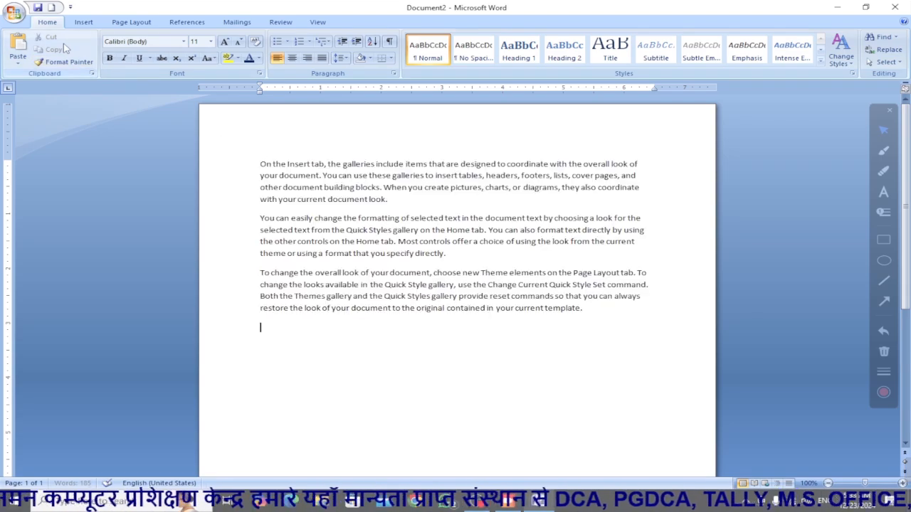
# Step: Cut the first paragraph, beginning "On the Insert tab", and paste it below the last paragraph
pyautogui.click(260, 164)
pyautogui.moveTo(261, 164); pyautogui.dragTo(392, 203)
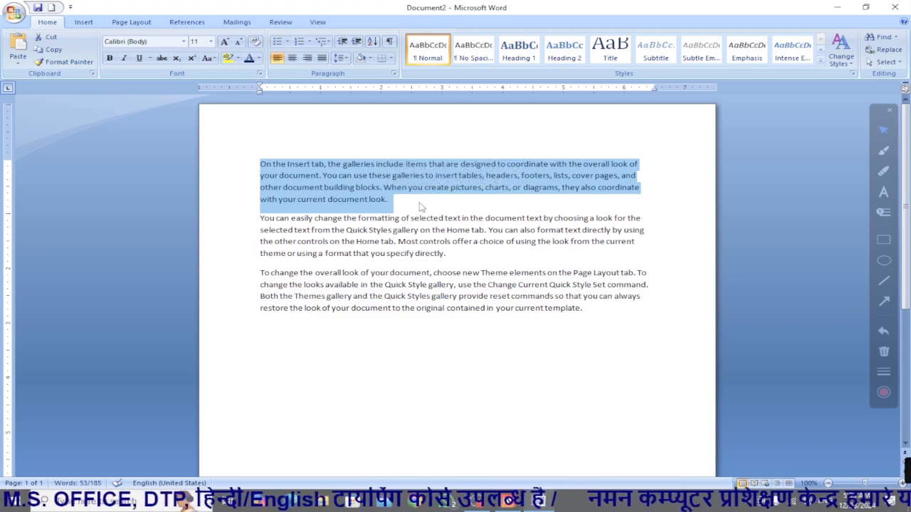
pyautogui.click(53, 40)
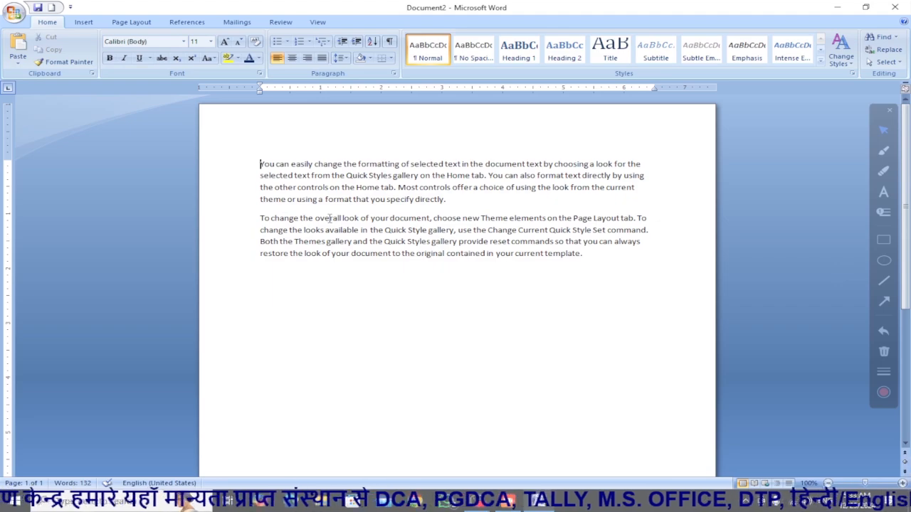
pyautogui.click(279, 281)
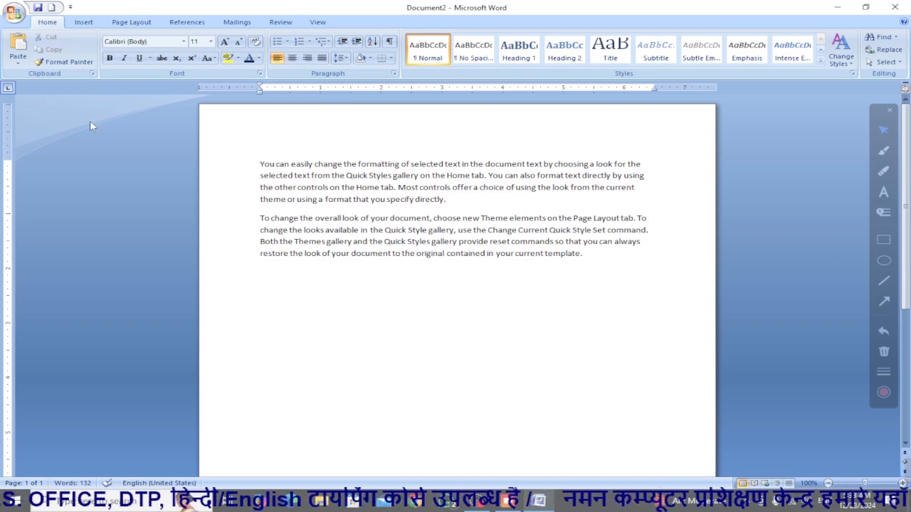
pyautogui.click(17, 45)
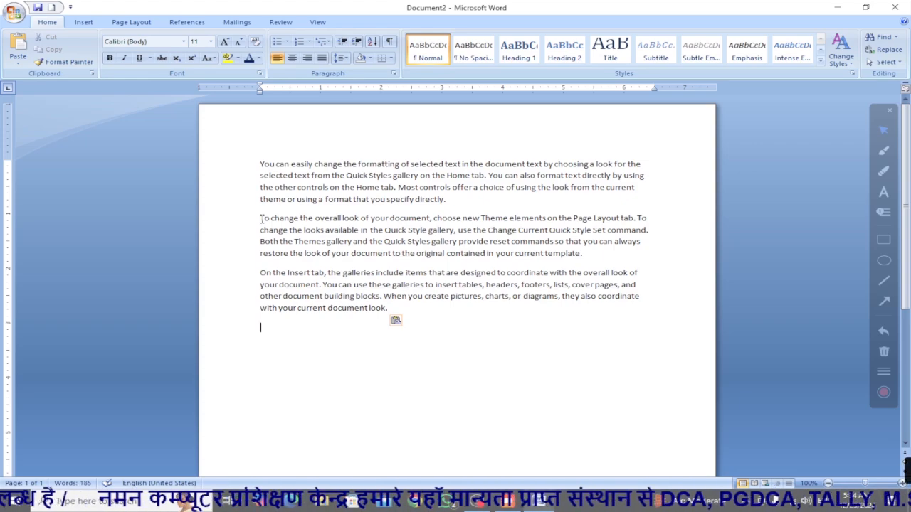
# Step: Move the middle paragraph, beginning "To change the overall look", to the end of the text by cutting and pasting
pyautogui.moveTo(261, 218); pyautogui.dragTo(584, 255)
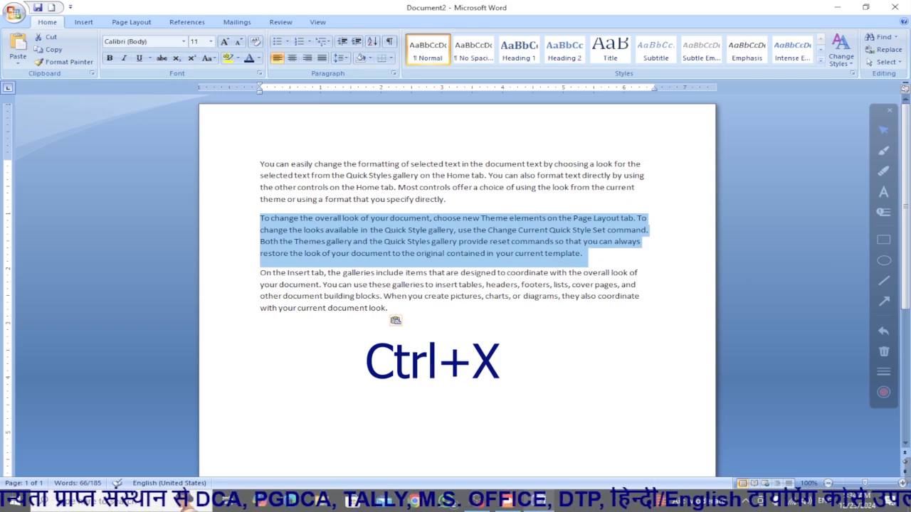
pyautogui.hotkey('ctrl', 'x')
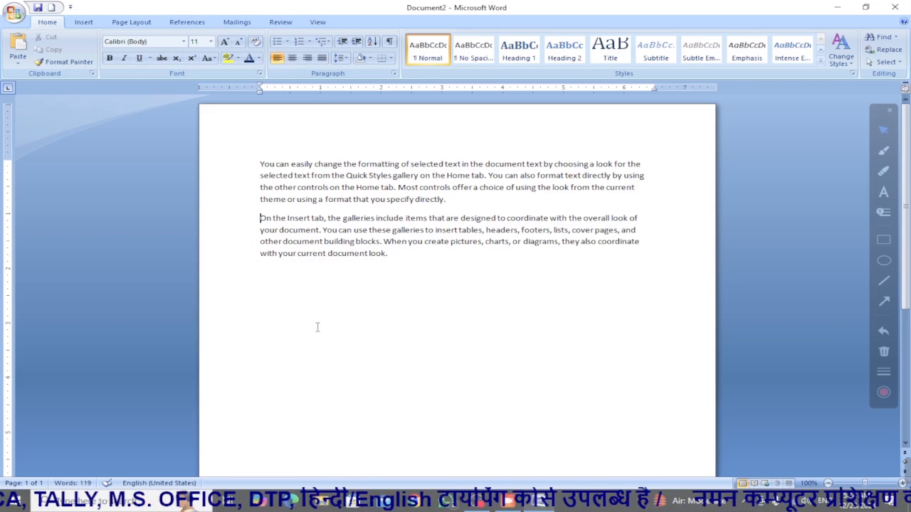
pyautogui.click(264, 280)
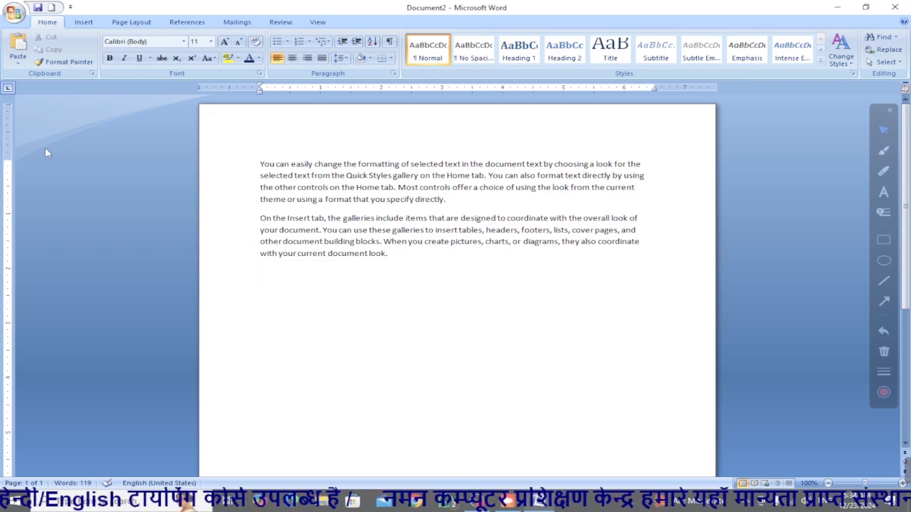
pyautogui.click(18, 44)
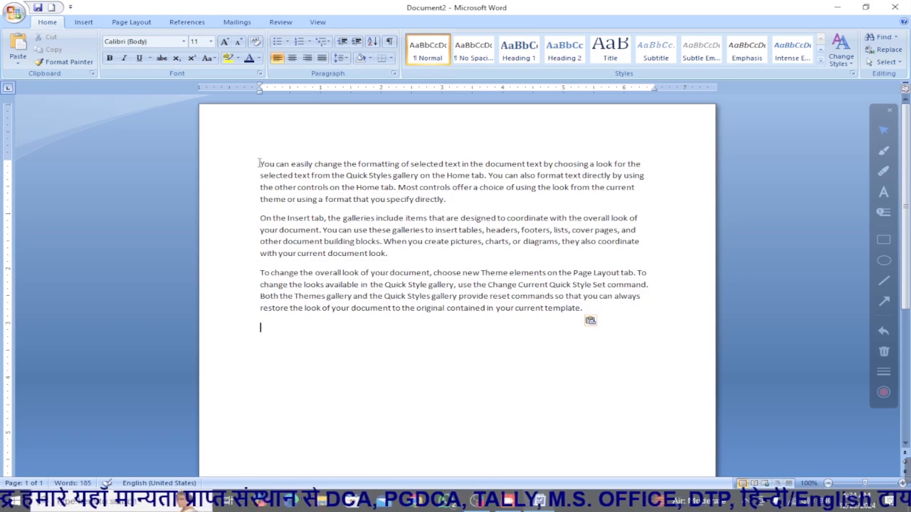
# Step: Copy the first paragraph, beginning "You can easily change", and paste the duplicate below the last paragraph
pyautogui.moveTo(260, 164); pyautogui.dragTo(450, 200)
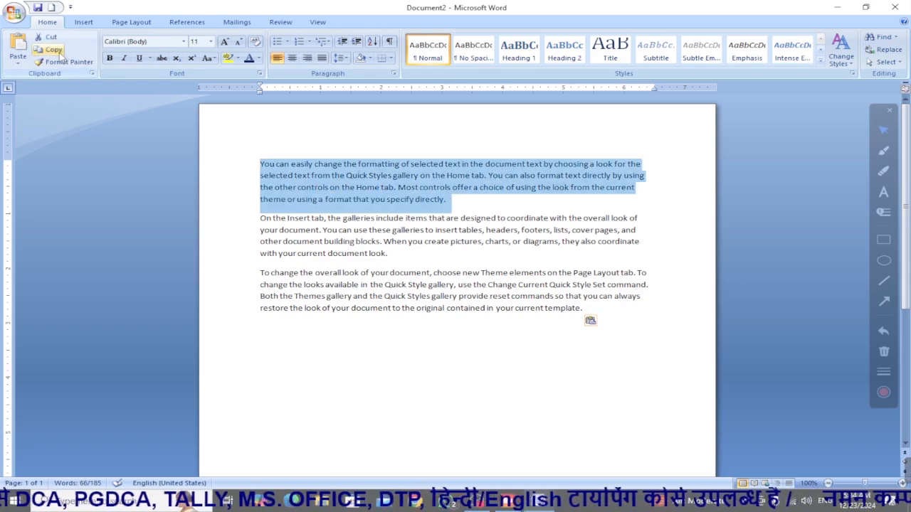
pyautogui.click(54, 50)
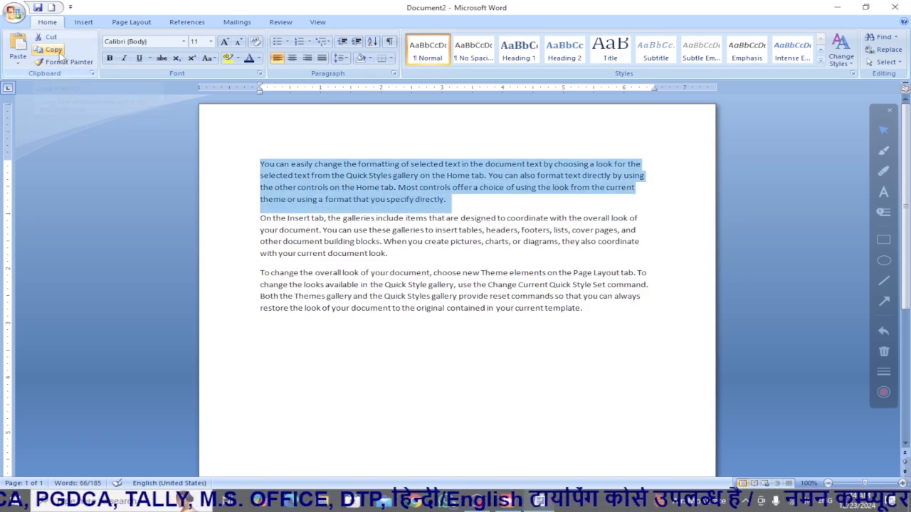
pyautogui.click(267, 334)
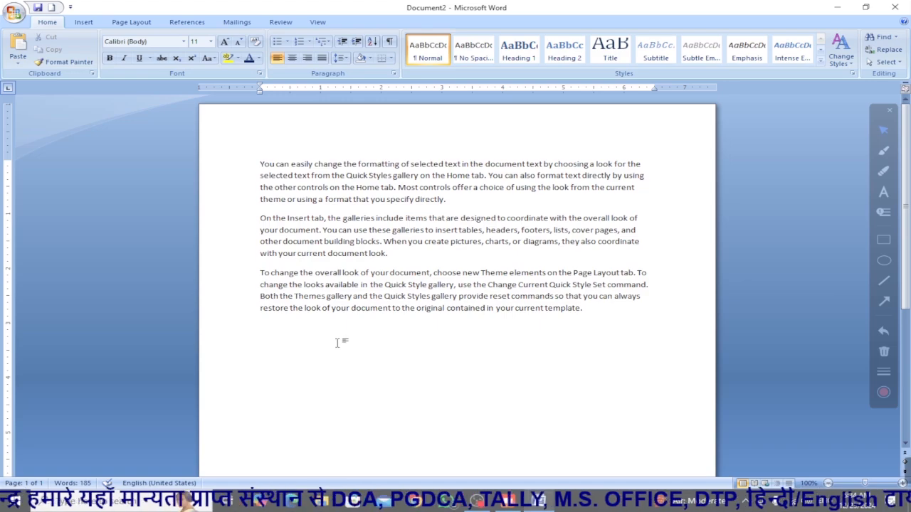
pyautogui.click(19, 50)
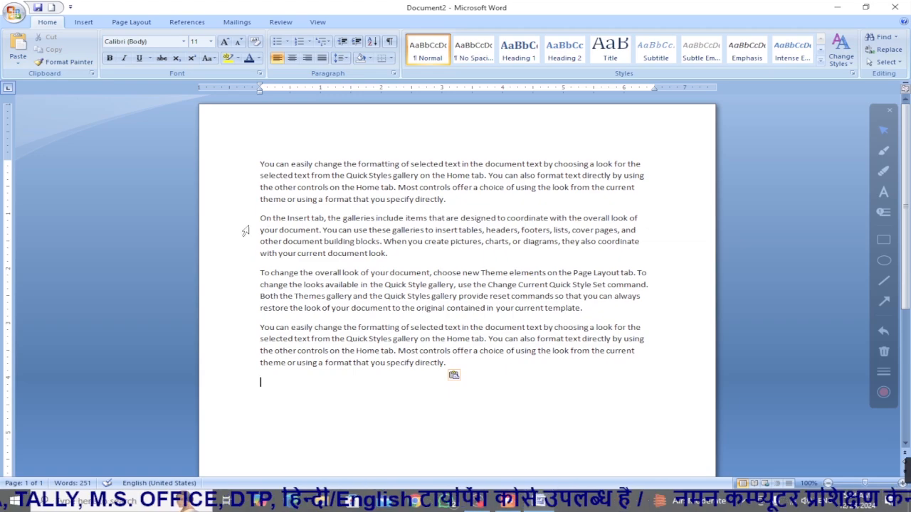
# Step: Copy the third paragraph, beginning "To change the overall look", and place the cursor below the last paragraph
pyautogui.moveTo(261, 275); pyautogui.dragTo(589, 309)
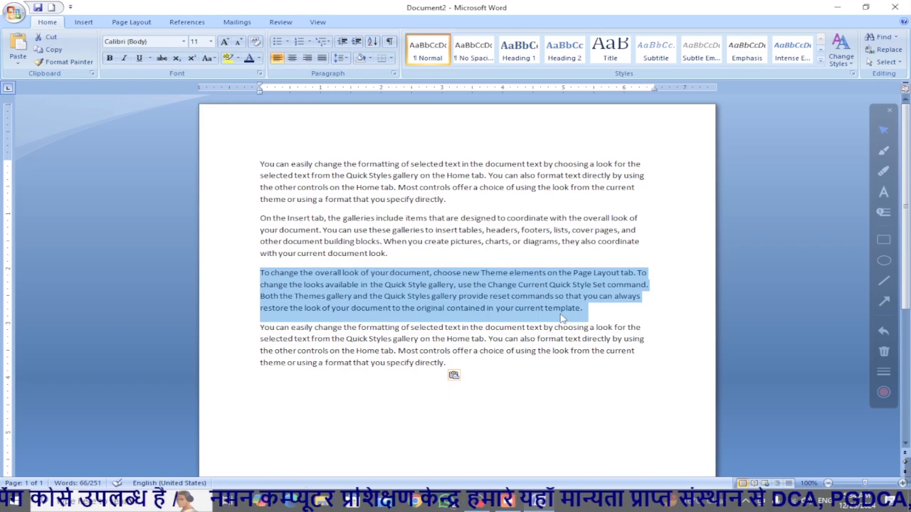
pyautogui.hotkey('ctrl', 'c')
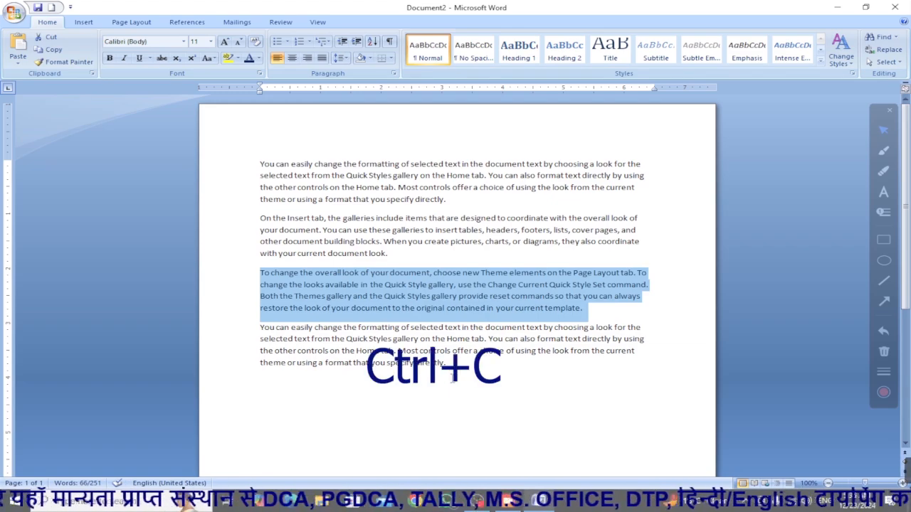
pyautogui.click(262, 382)
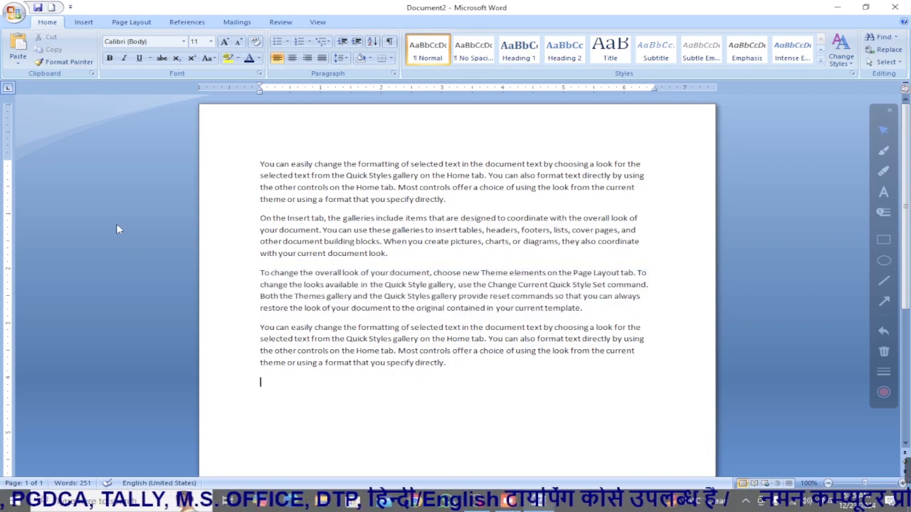
pyautogui.click(22, 52)
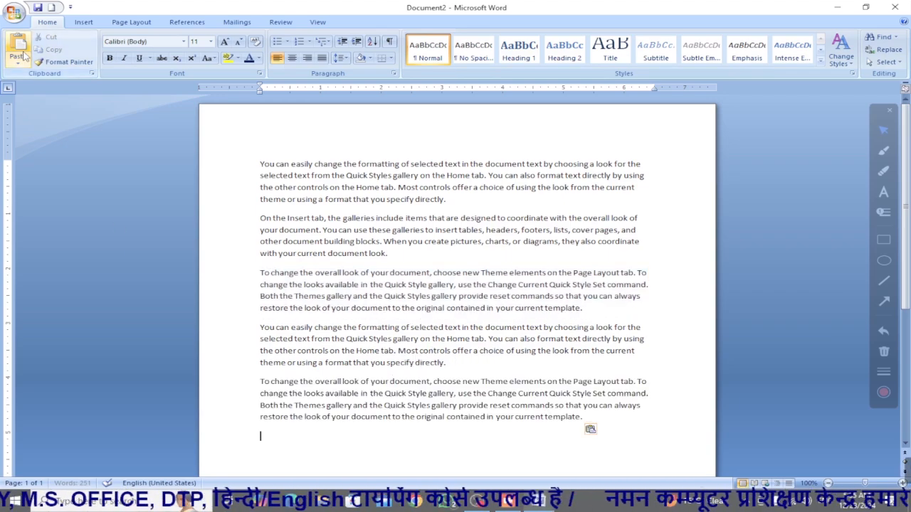
pyautogui.click(22, 53)
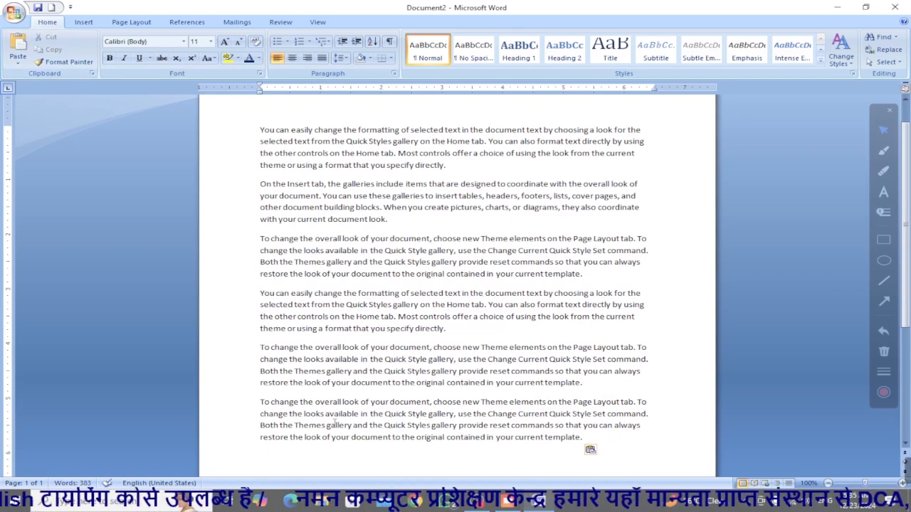
pyautogui.hotkey('ctrl', 'z')
pyautogui.hotkey('ctrl', 'z')
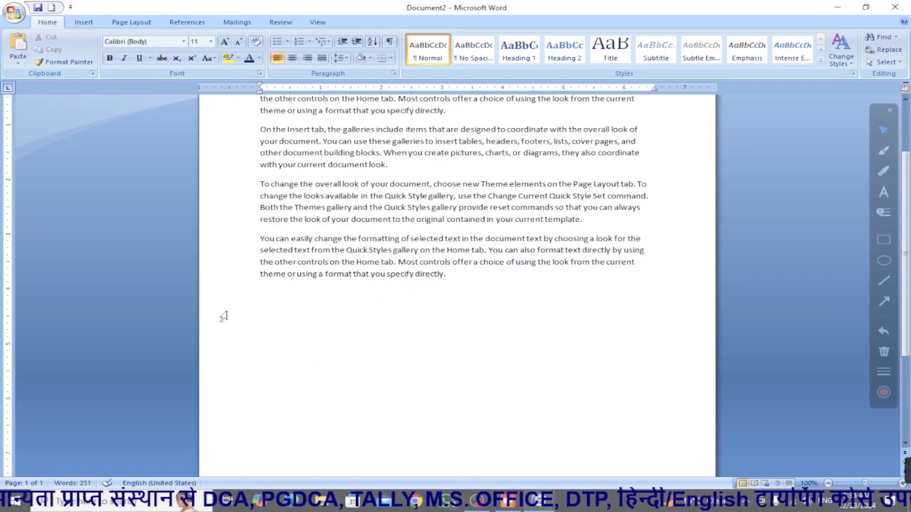
# Step: Paste the copied "To change the overall look" paragraph twice at the end, leaving an empty line above
pyautogui.click(18, 46)
pyautogui.hotkey('ctrl', 'v')
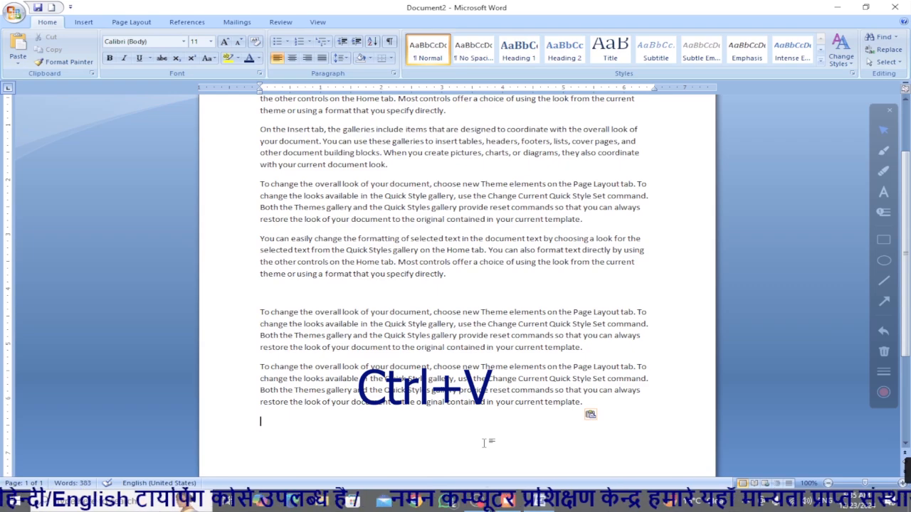
# Step: Format the whole first paragraph at font size 16 with bold and underline
pyautogui.scroll(3, 329, 356)
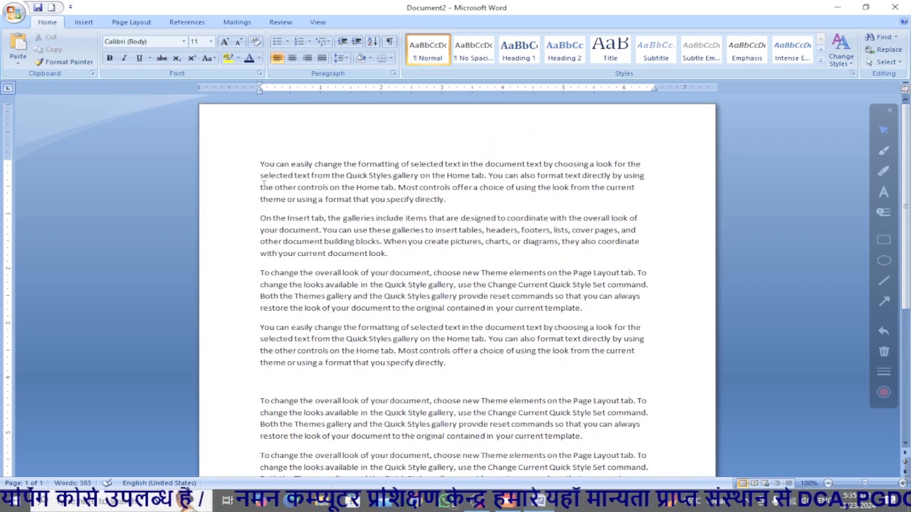
pyautogui.moveTo(259, 162); pyautogui.dragTo(447, 199)
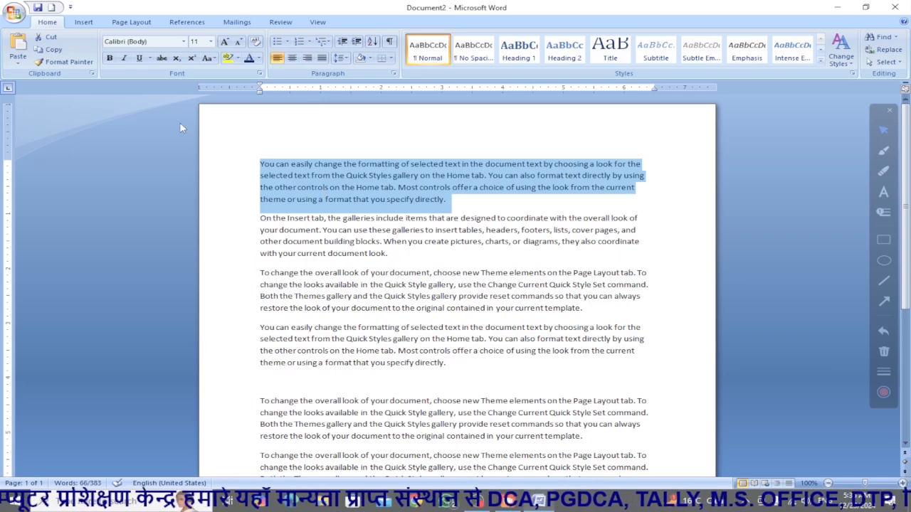
pyautogui.click(225, 41)
pyautogui.click(224, 41)
pyautogui.click(224, 41)
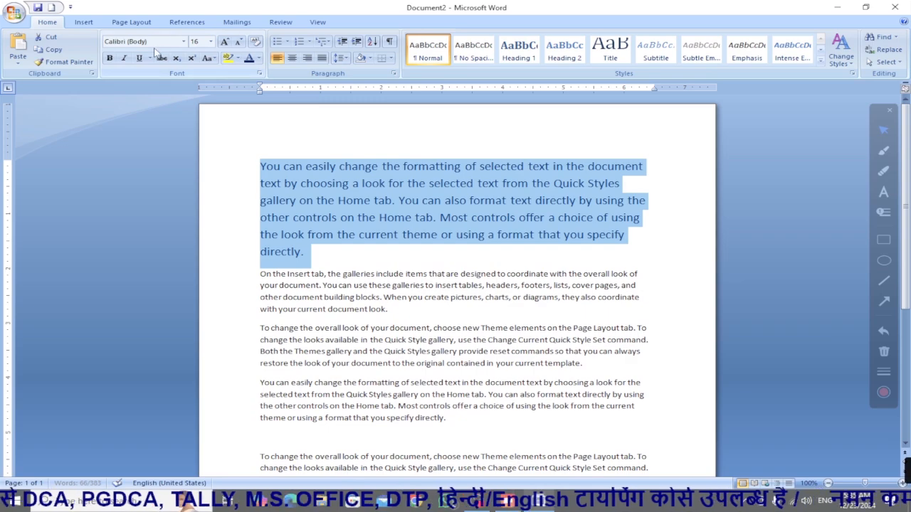
pyautogui.click(110, 58)
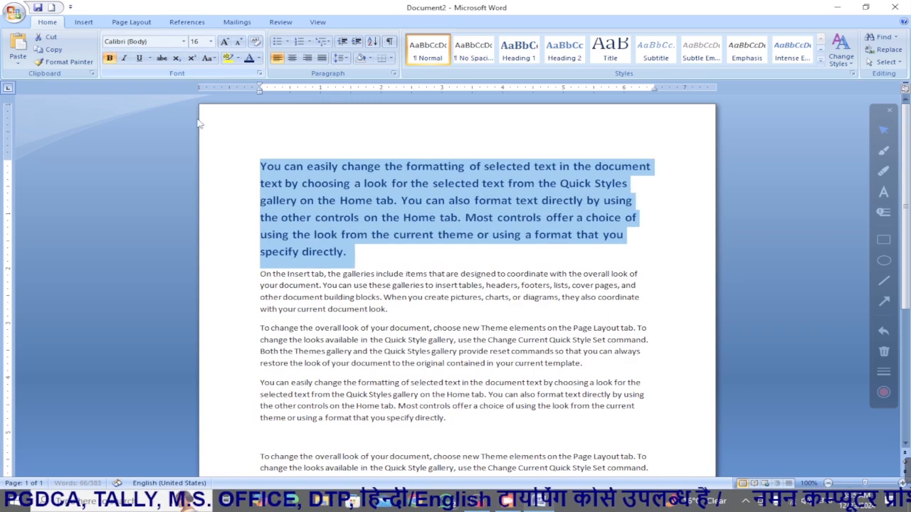
pyautogui.click(139, 58)
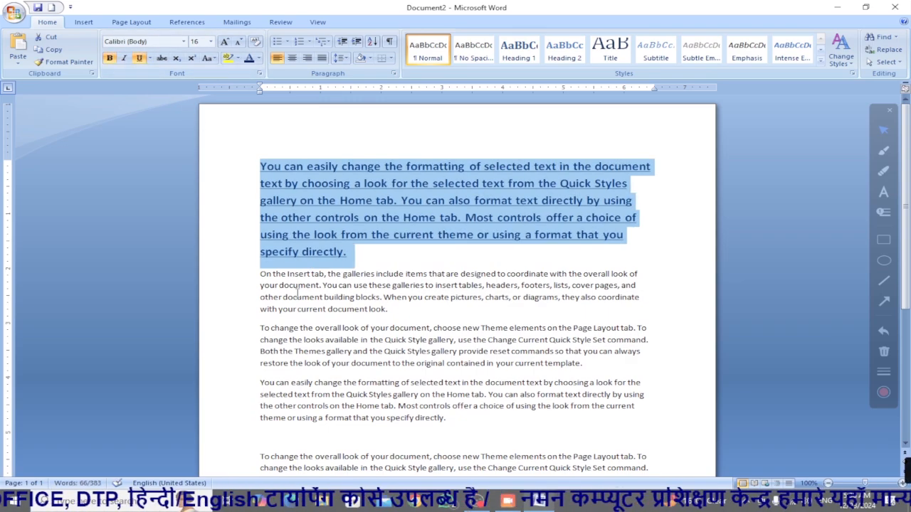
# Step: Use Format Painter to apply the first paragraph's formatting to the first two lines of the third paragraph
pyautogui.scroll(-1, 284, 302)
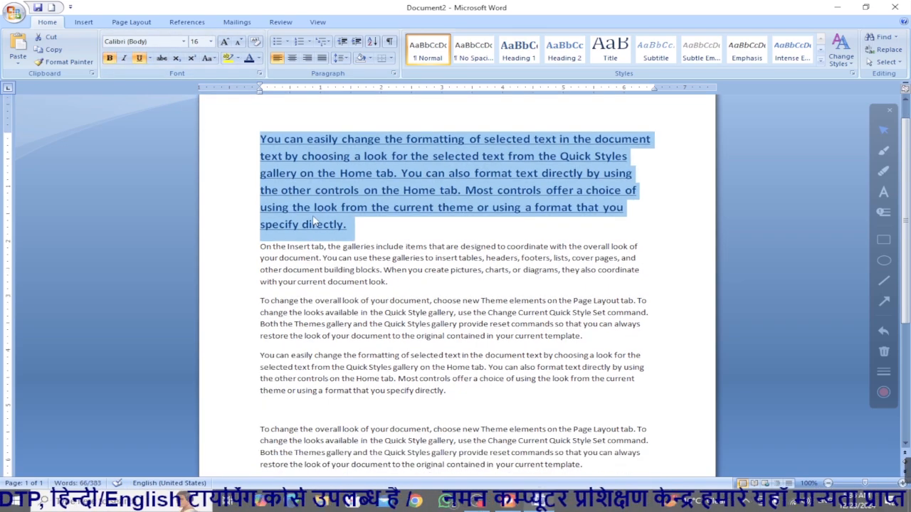
pyautogui.click(261, 301)
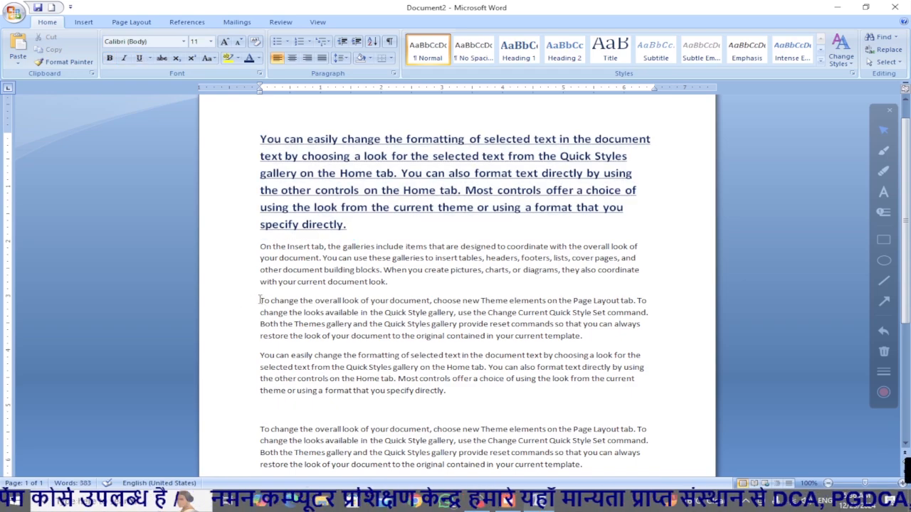
pyautogui.moveTo(262, 139); pyautogui.dragTo(396, 142)
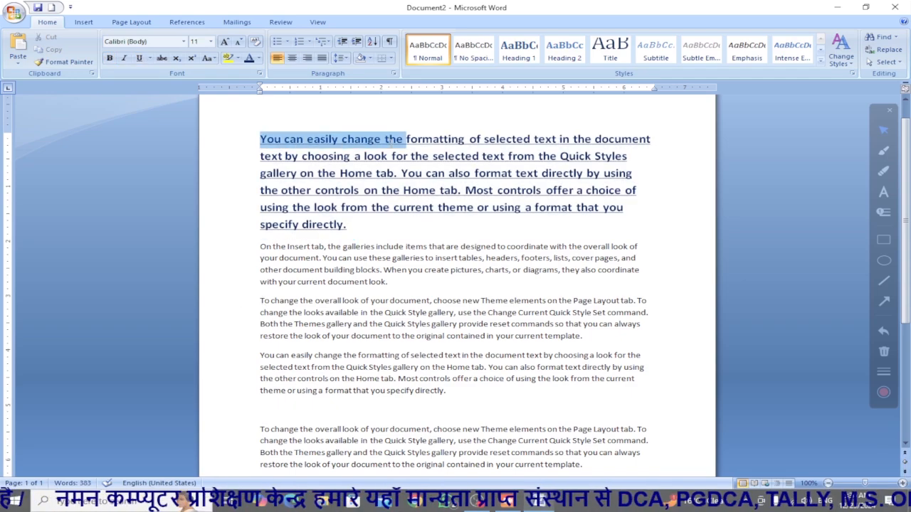
pyautogui.click(65, 62)
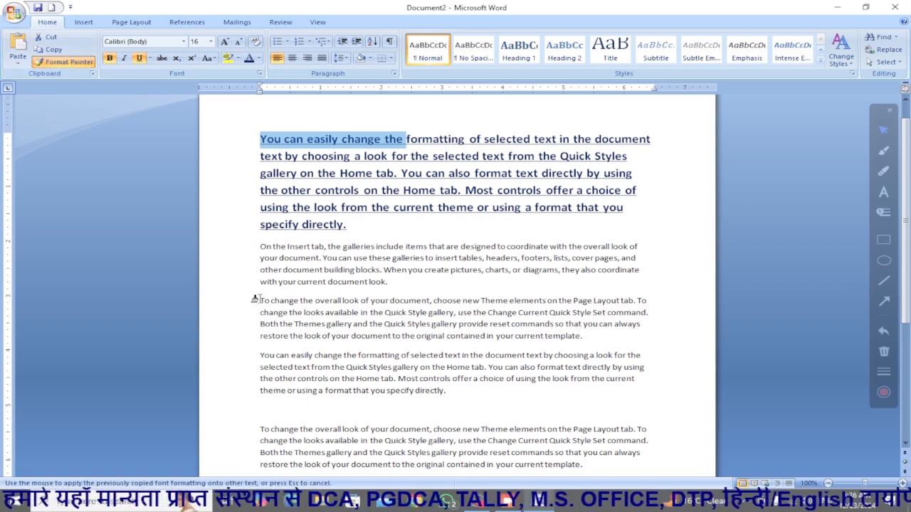
pyautogui.moveTo(255, 301)
pyautogui.mouseDown()
pyautogui.moveTo(280, 311)
pyautogui.moveTo(484, 302)
pyautogui.moveTo(649, 319)
pyautogui.mouseUp()
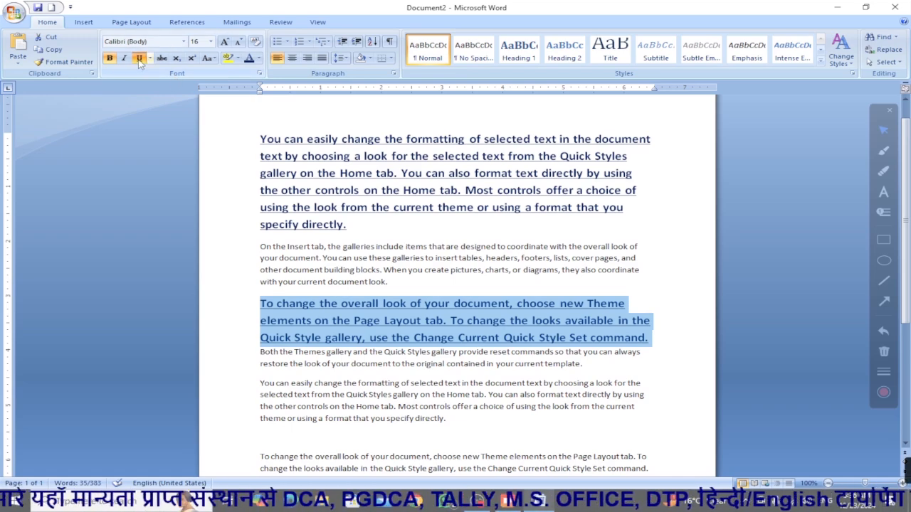
pyautogui.click(110, 57)
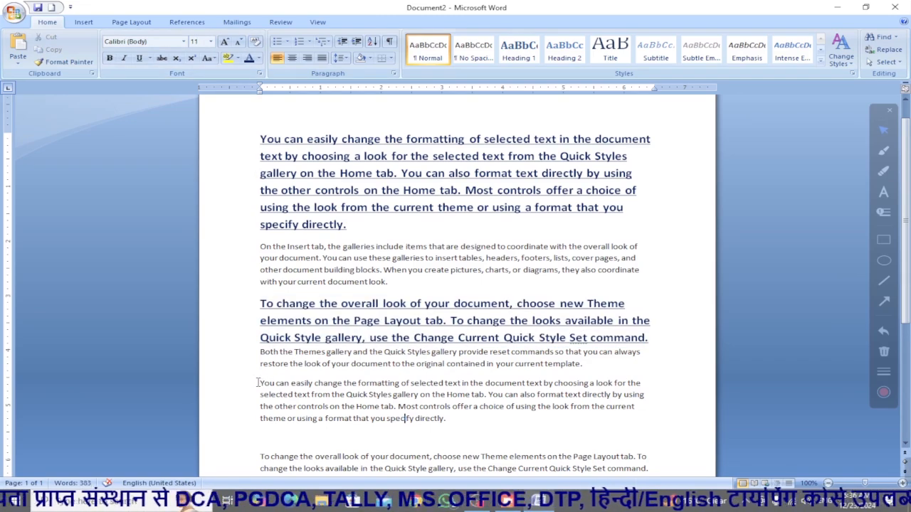
# Step: Change the font of the second "You can easily change the formatting" paragraph to Britannic Bold
pyautogui.moveTo(259, 383); pyautogui.dragTo(447, 424)
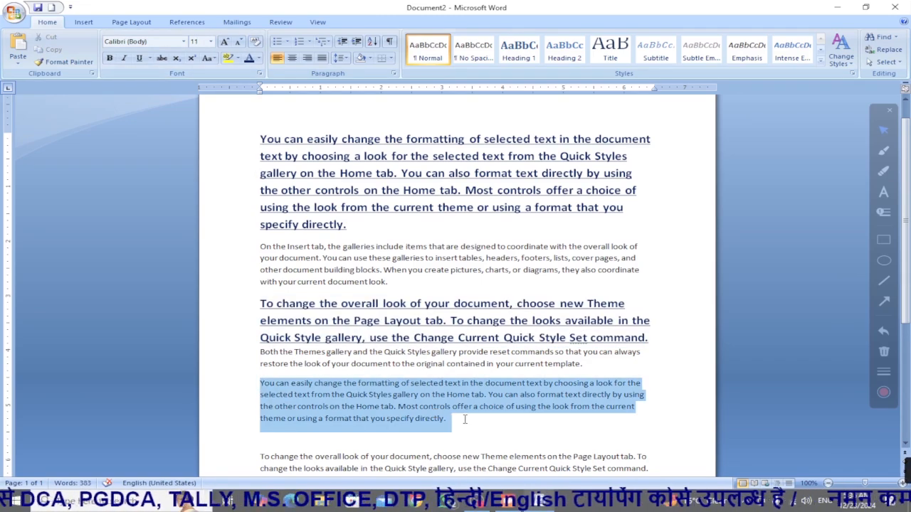
pyautogui.click(184, 42)
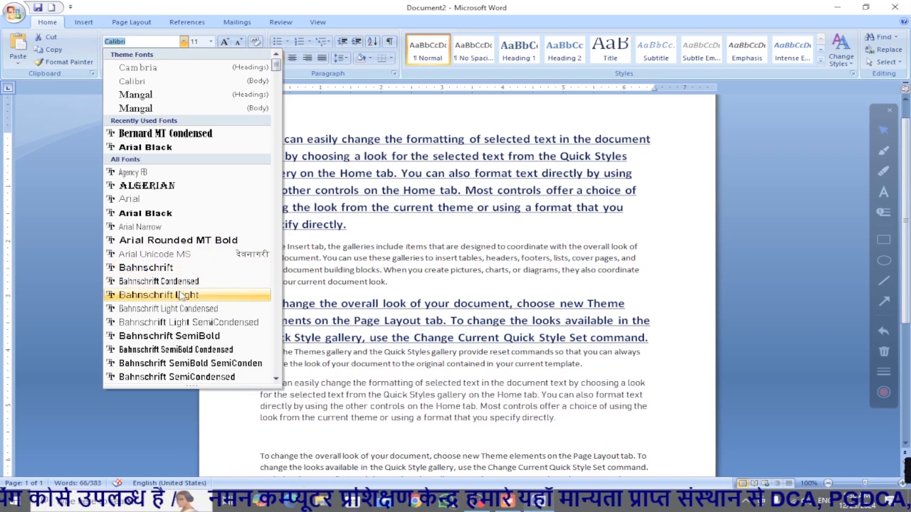
pyautogui.scroll(-4, 181, 299)
pyautogui.scroll(-2, 183, 324)
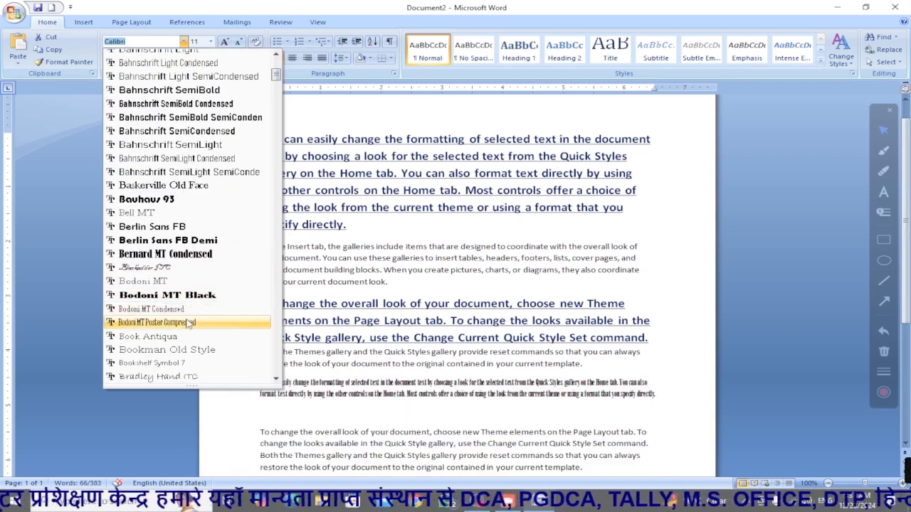
pyautogui.scroll(-2, 184, 334)
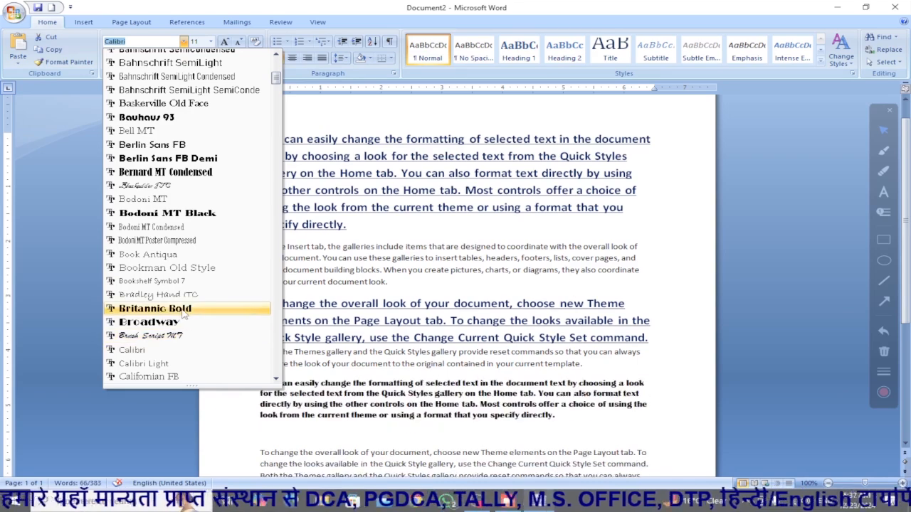
pyautogui.click(183, 310)
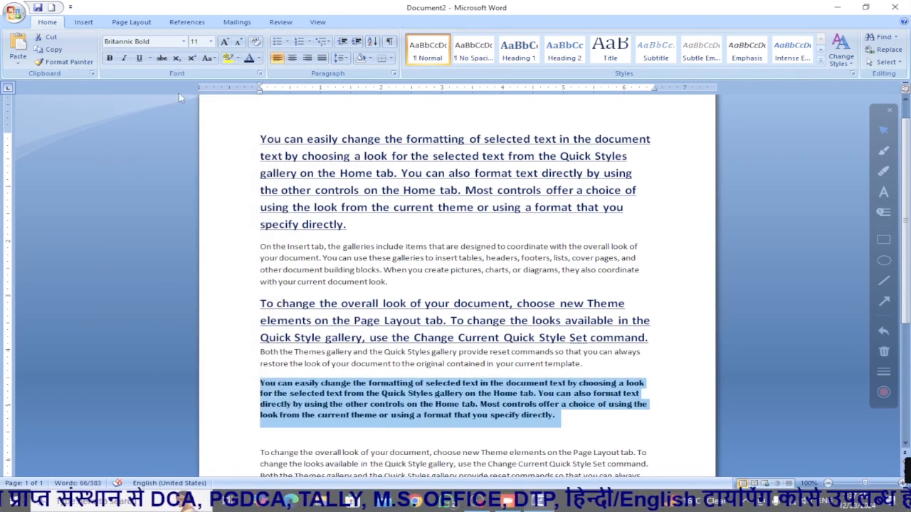
# Step: Set the Britannic Bold paragraph's font size to 48, and change it to 22
pyautogui.click(211, 41)
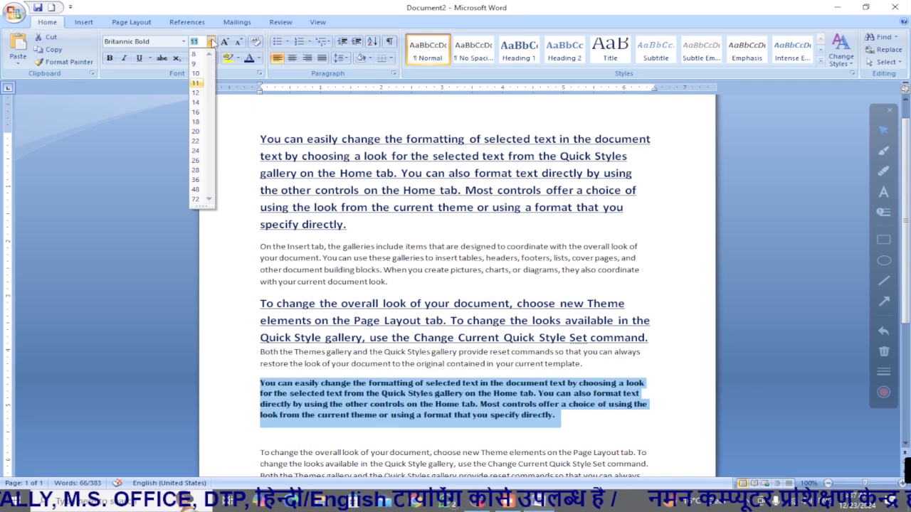
pyautogui.click(196, 190)
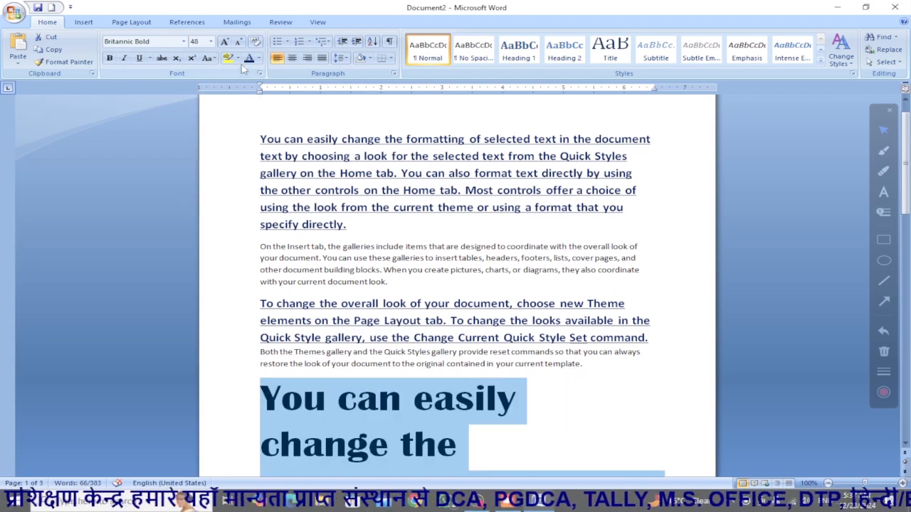
pyautogui.click(211, 42)
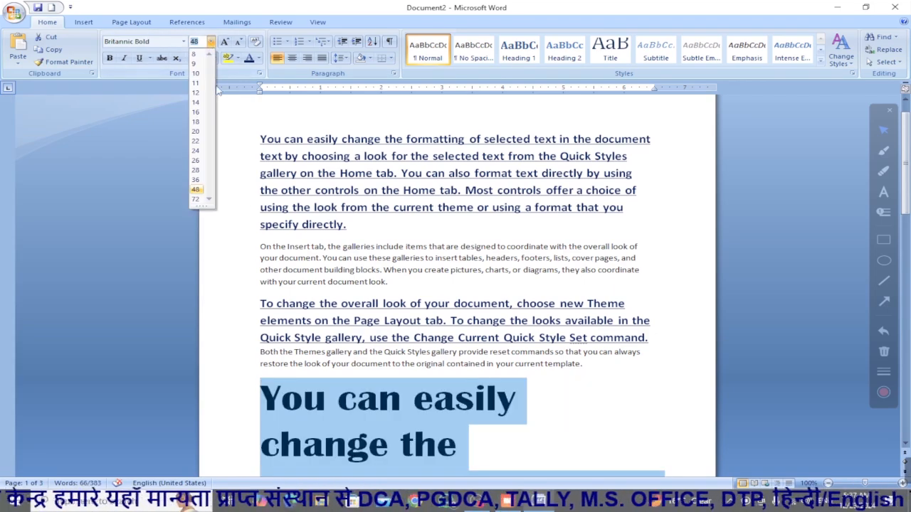
pyautogui.click(200, 142)
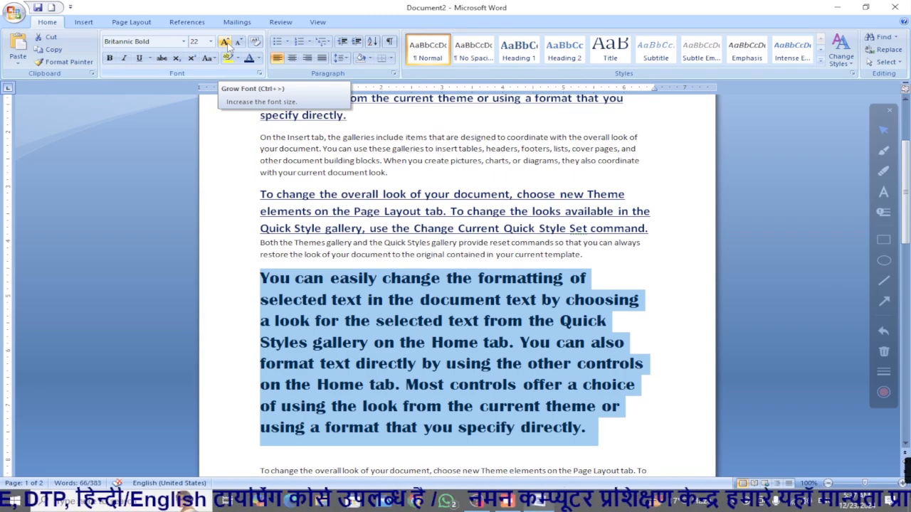
# Step: Enlarge the Britannic Bold paragraph's text to size 36 with Grow Font
pyautogui.click(226, 43)
pyautogui.click(226, 43)
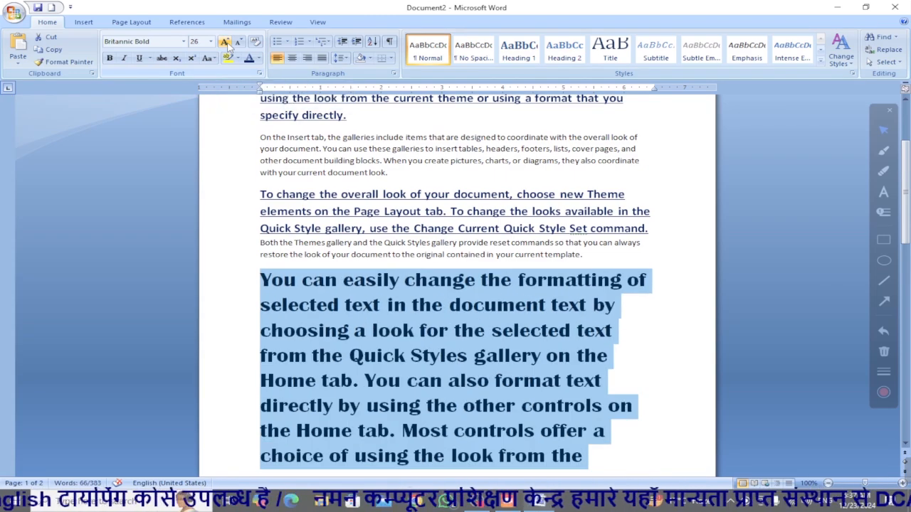
pyautogui.click(226, 43)
pyautogui.click(225, 43)
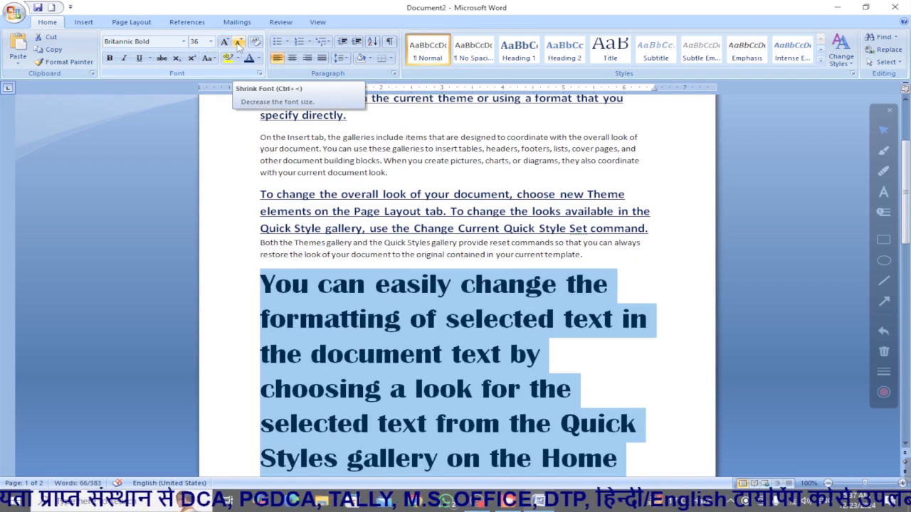
# Step: Reduce the Britannic Bold paragraph's text to size 16 with Shrink Font
pyautogui.click(239, 44)
pyautogui.click(238, 44)
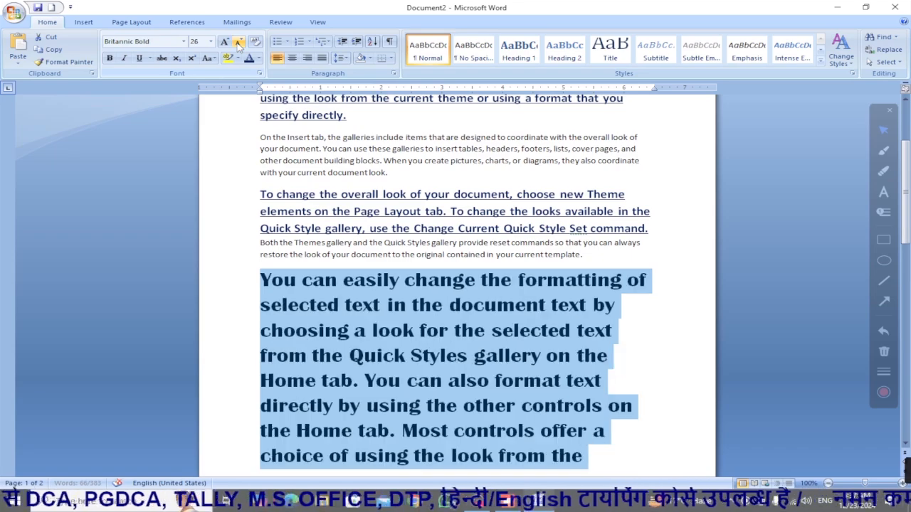
pyautogui.click(238, 44)
pyautogui.click(238, 44)
pyautogui.click(238, 44)
pyautogui.click(238, 44)
pyautogui.click(238, 44)
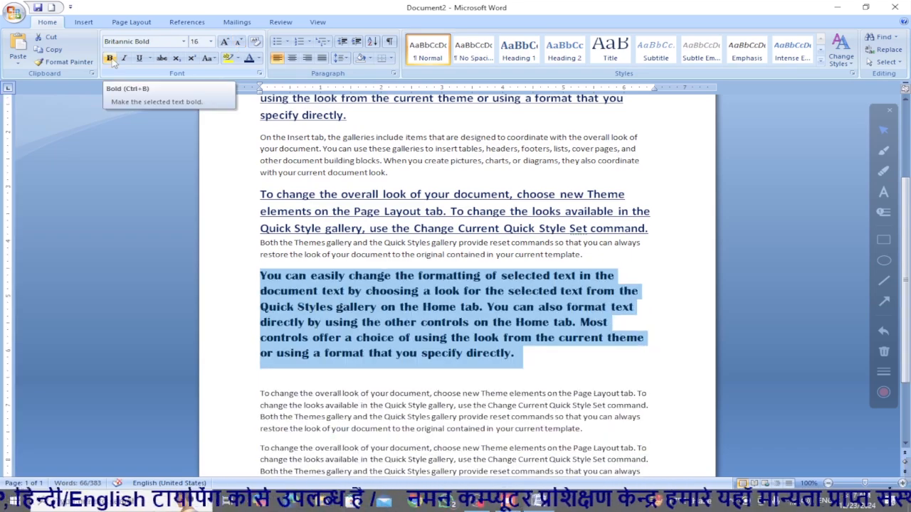
# Step: Make the "To change the overall look" paragraph directly below the empty line bold
pyautogui.scroll(-3, 298, 300)
pyautogui.click(279, 304)
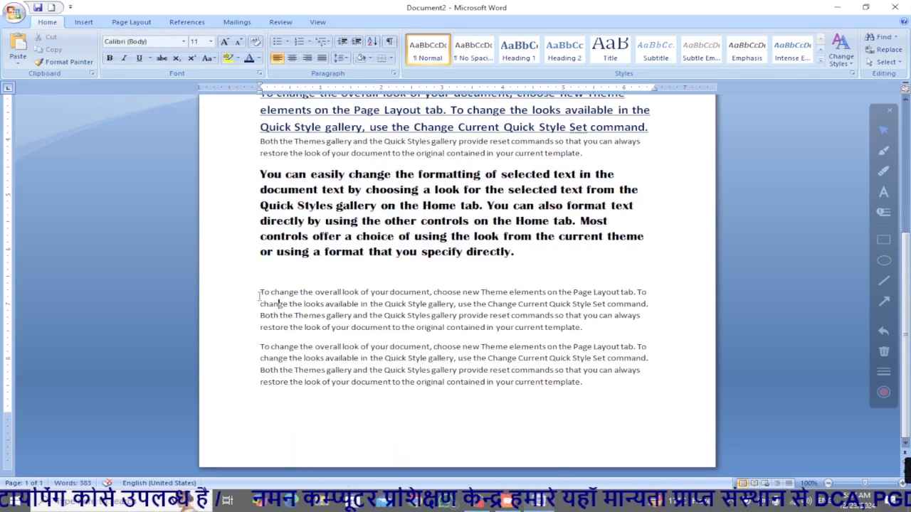
pyautogui.moveTo(261, 292); pyautogui.dragTo(590, 327)
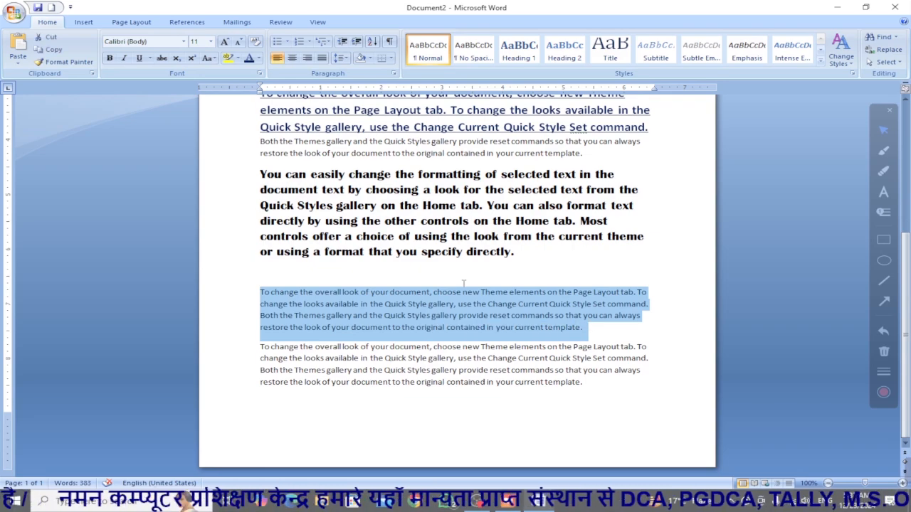
pyautogui.click(111, 58)
pyautogui.click(432, 376)
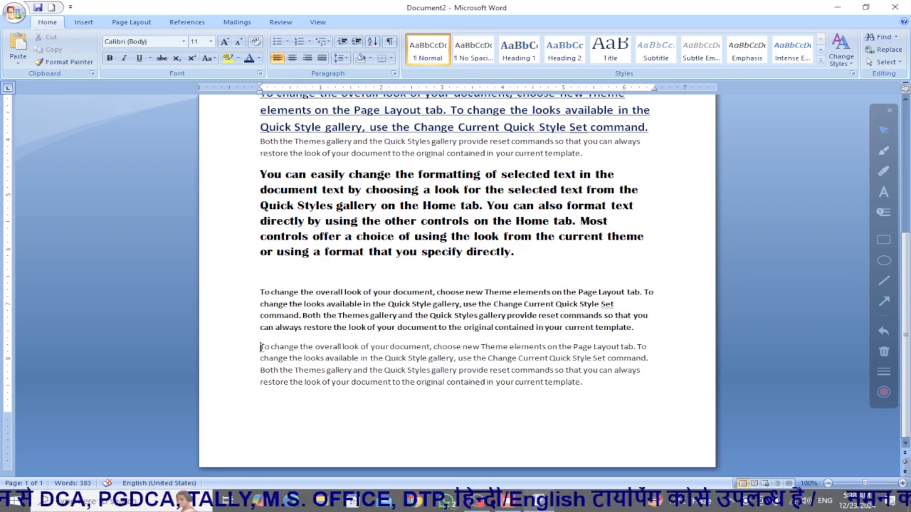
# Step: Format the last "To change the overall look" paragraph in italics and enlarge its text to size 12
pyautogui.moveTo(260, 348); pyautogui.dragTo(588, 384)
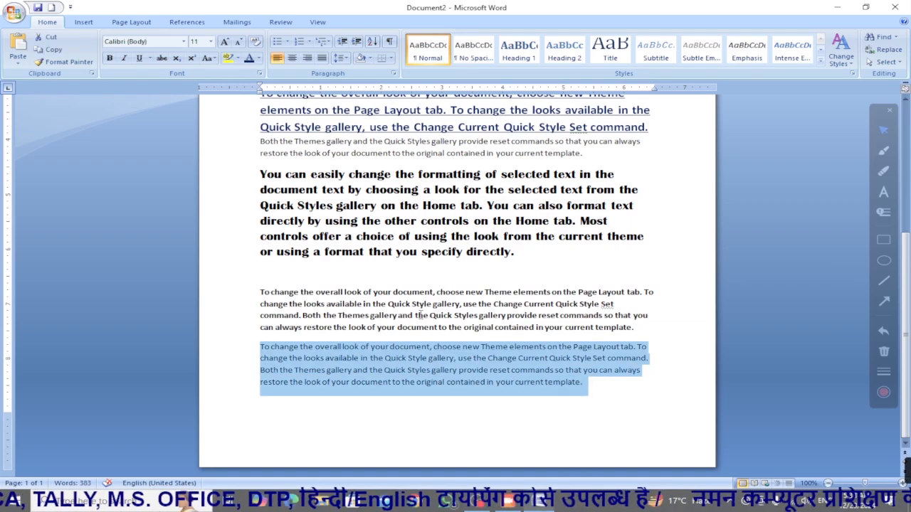
pyautogui.click(123, 57)
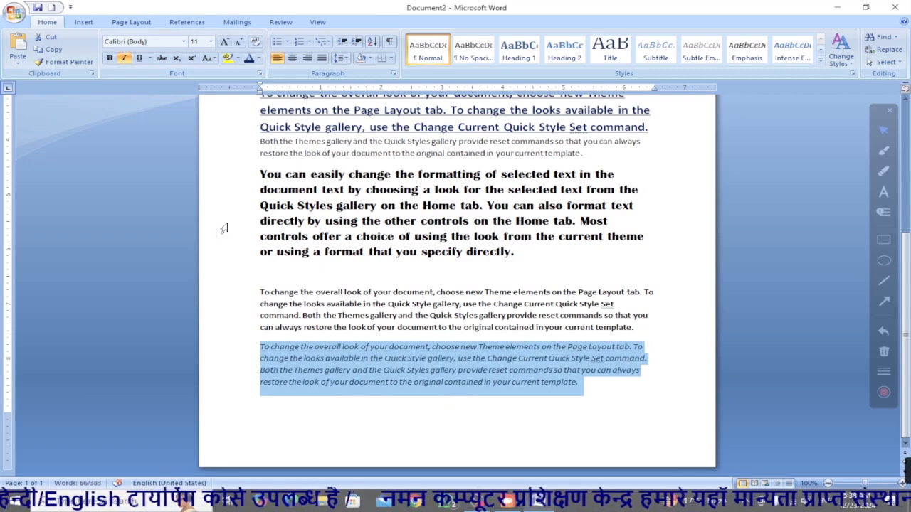
pyautogui.click(224, 43)
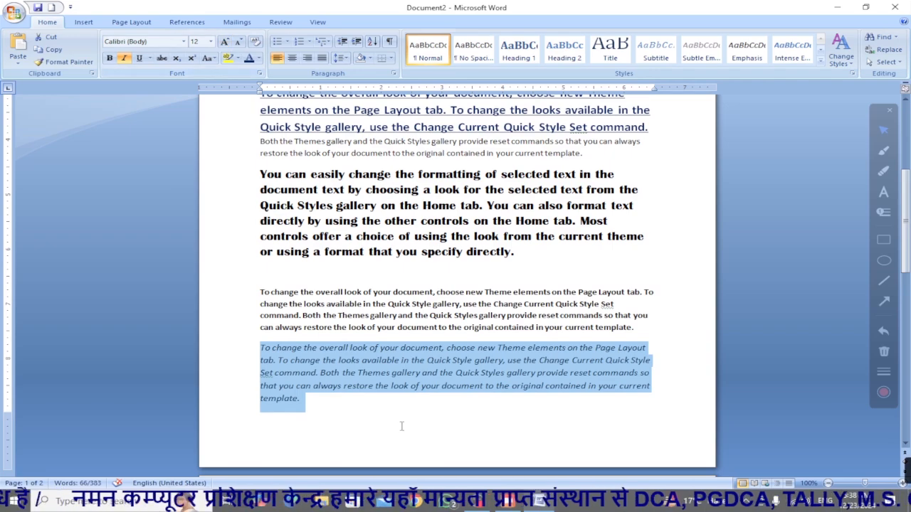
pyautogui.click(349, 406)
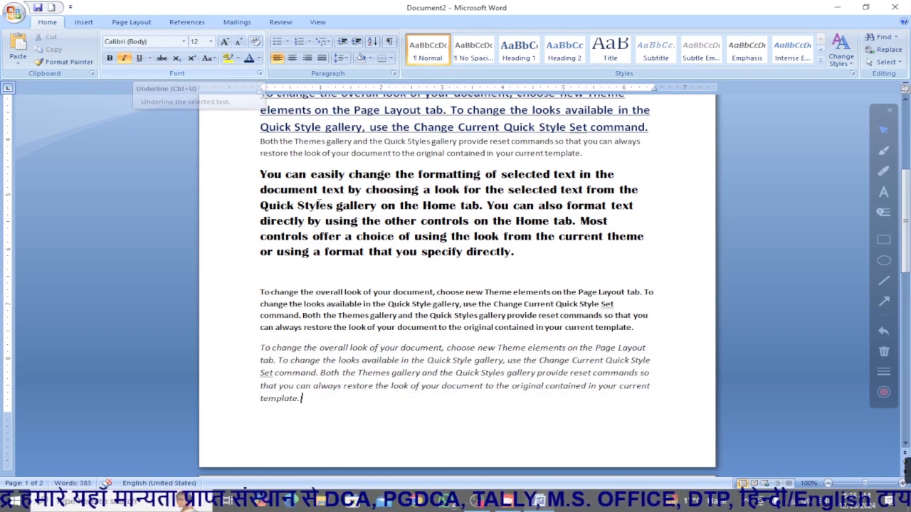
# Step: Apply a double underline to the first line of page 2, from "Layout tab." through "use the"
pyautogui.scroll(5, 320, 204)
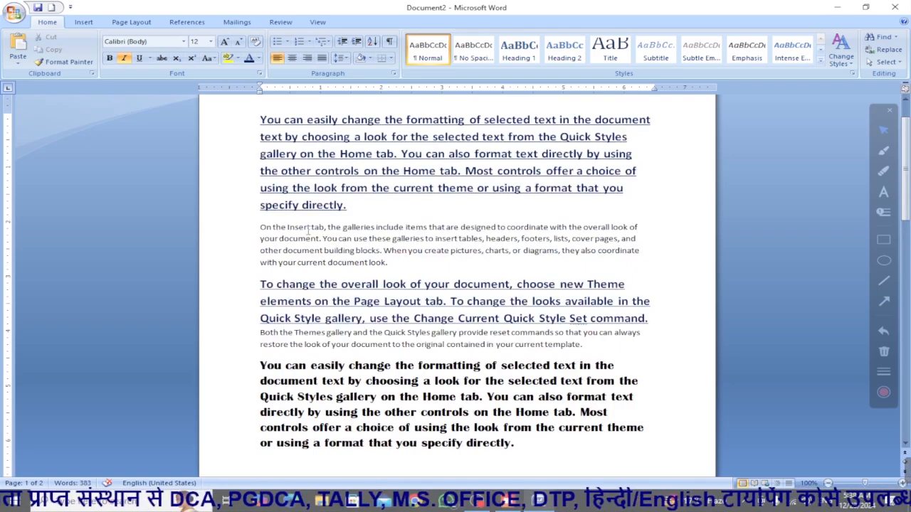
pyautogui.scroll(-15, 308, 228)
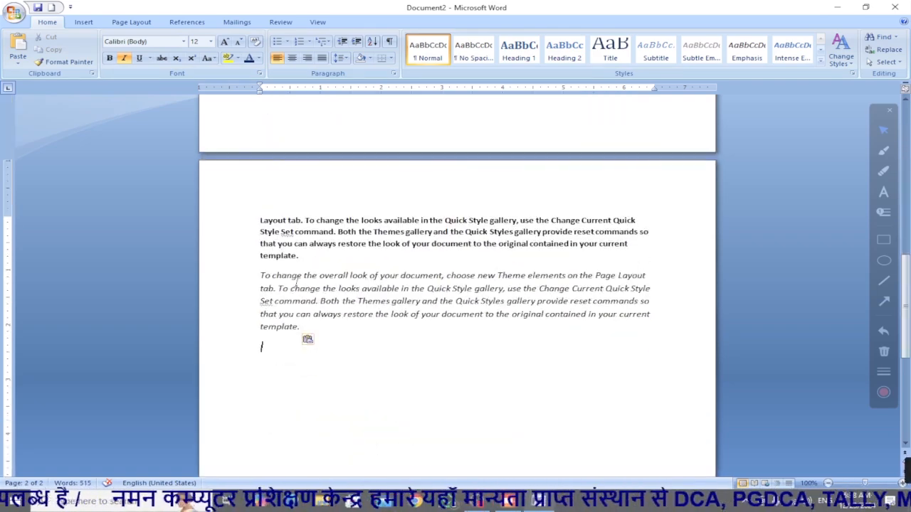
pyautogui.moveTo(260, 220); pyautogui.dragTo(551, 221)
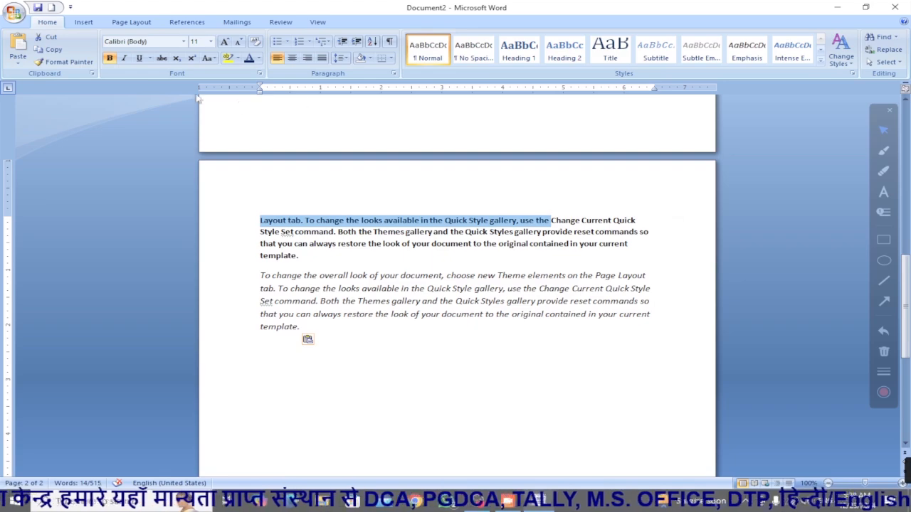
pyautogui.click(141, 61)
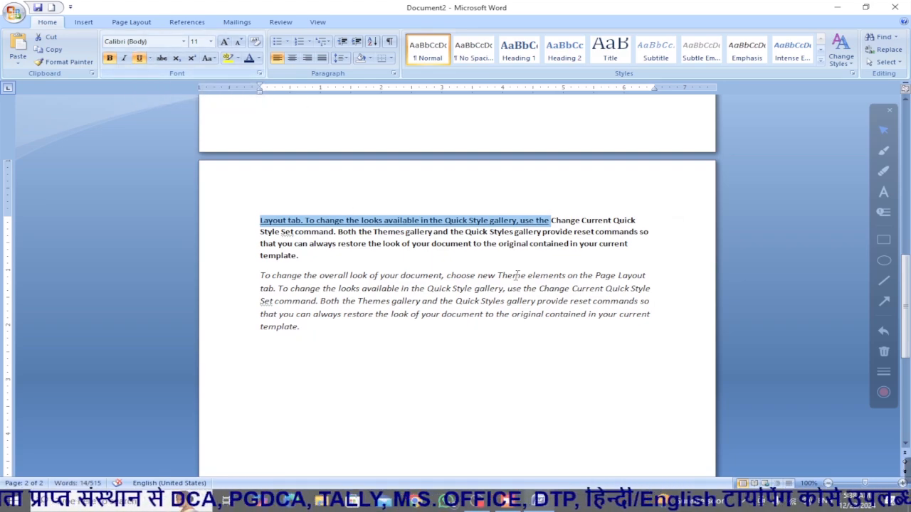
pyautogui.click(149, 60)
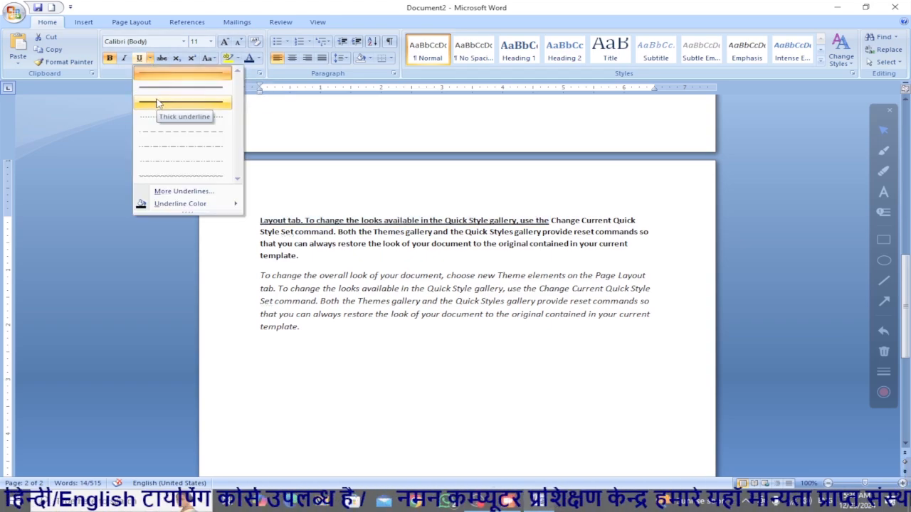
pyautogui.click(161, 89)
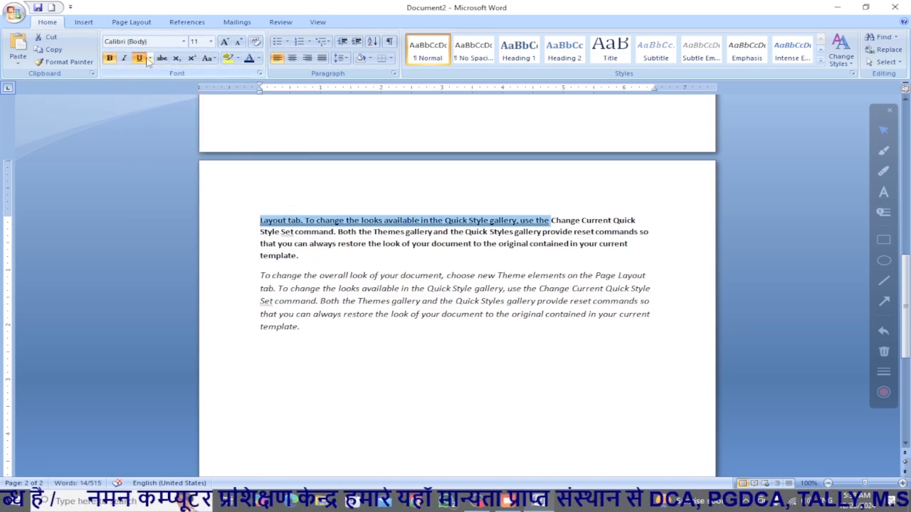
# Step: Change the underline color of the double-underlined text on page 2 to the standard red
pyautogui.click(150, 59)
pyautogui.moveTo(181, 205)
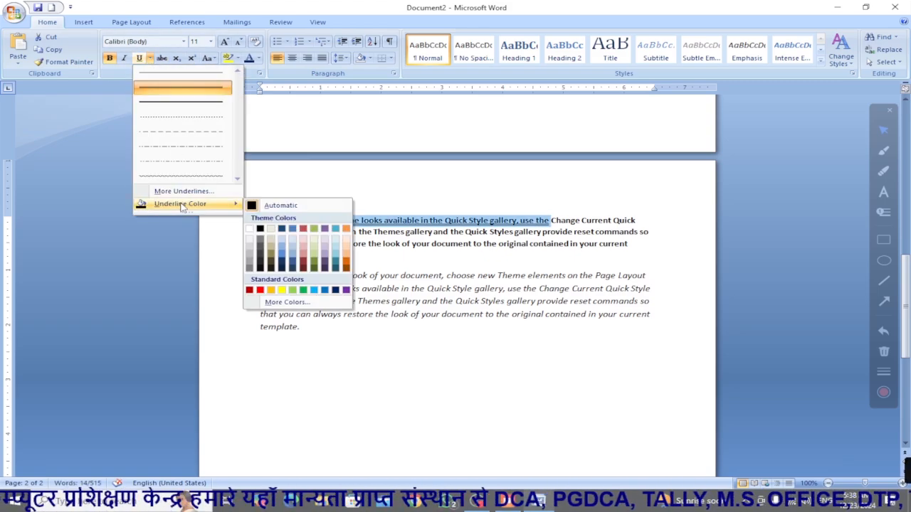
pyautogui.click(260, 290)
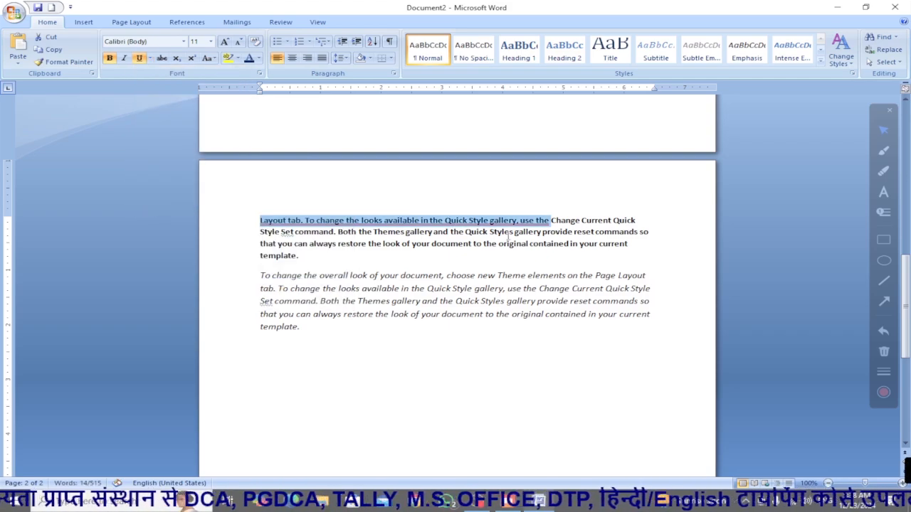
pyautogui.click(548, 244)
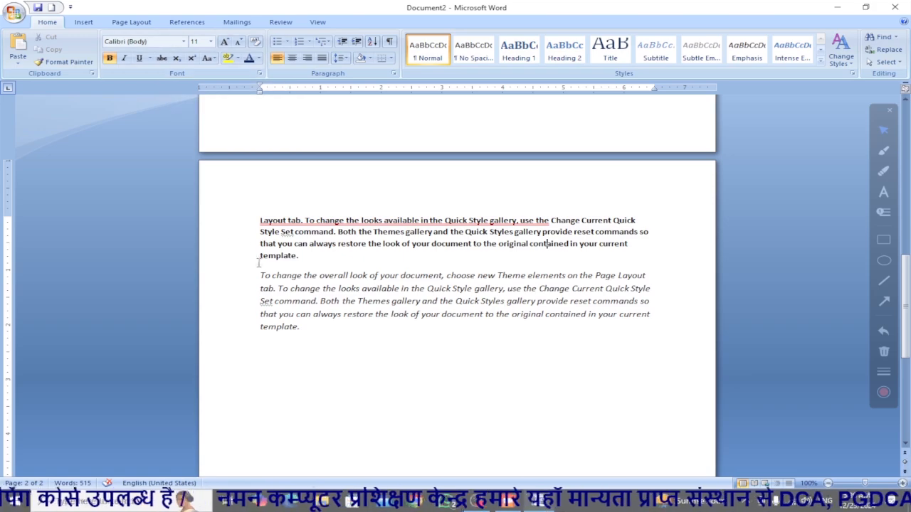
# Step: Strike through the first two lines of the italic paragraph on page 2
pyautogui.moveTo(259, 276); pyautogui.dragTo(644, 296)
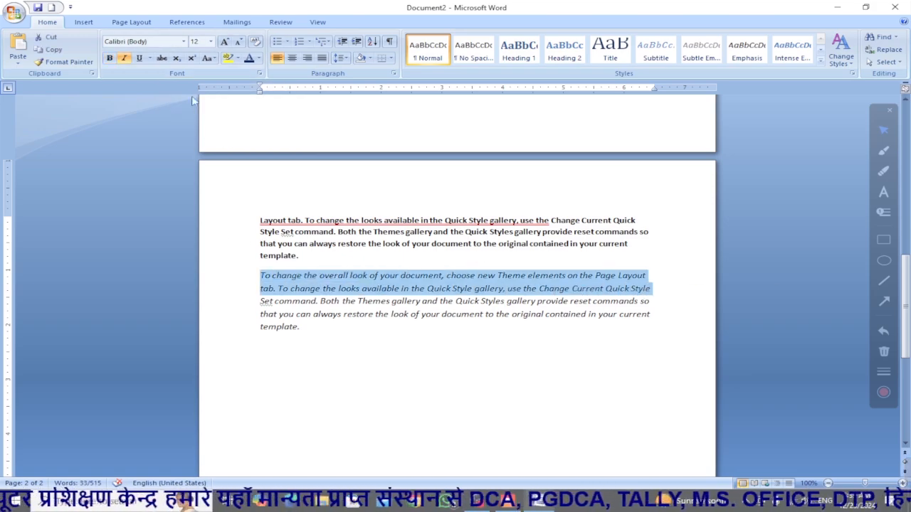
pyautogui.click(162, 58)
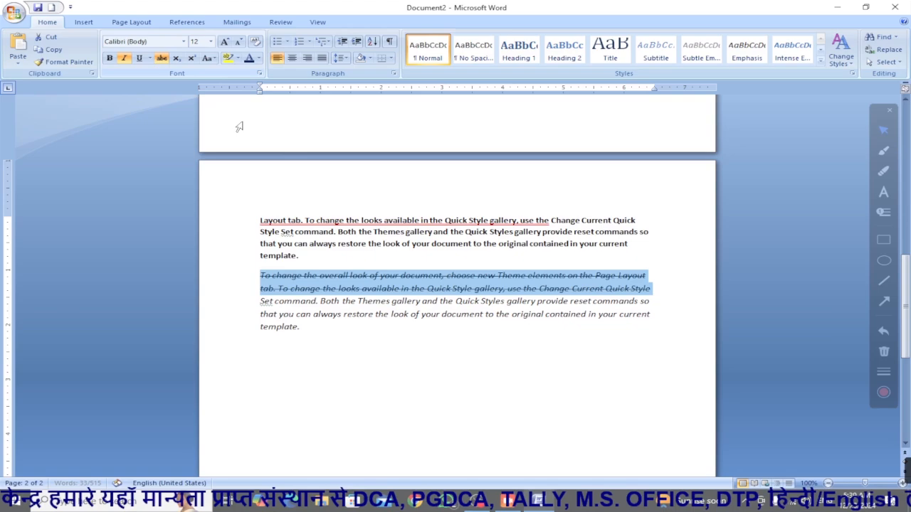
pyautogui.click(423, 351)
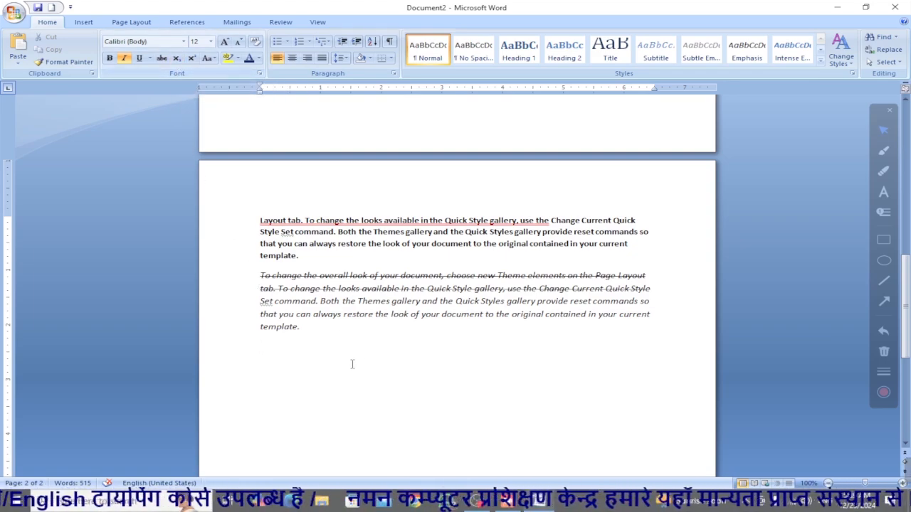
pyautogui.scroll(-1, 333, 348)
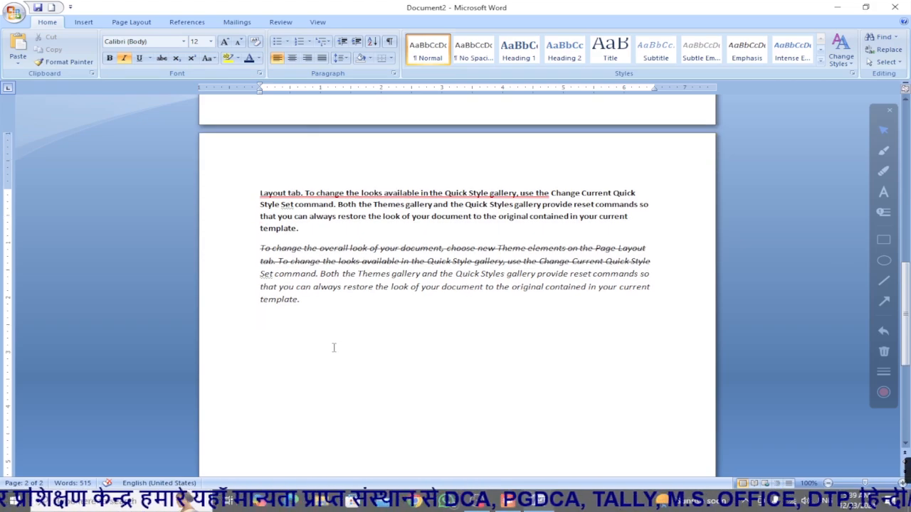
pyautogui.write('h')
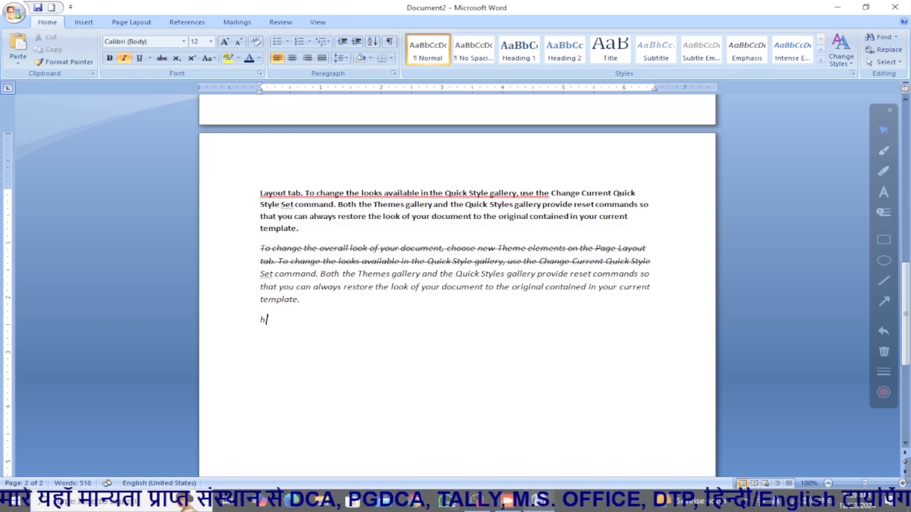
pyautogui.press('BackSpace')
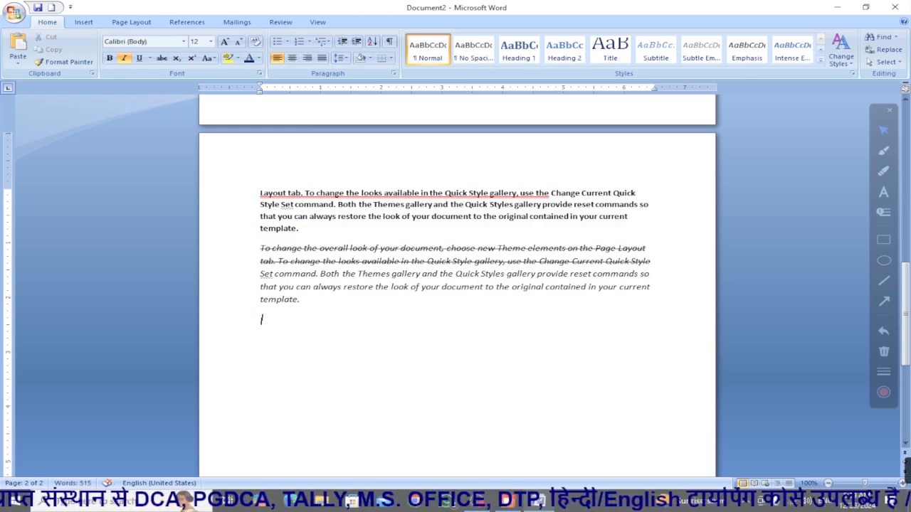
# Step: Write the formula H2O on the line below the italic paragraph on page 2, formatting the 2 as subscript
pyautogui.write('H2')
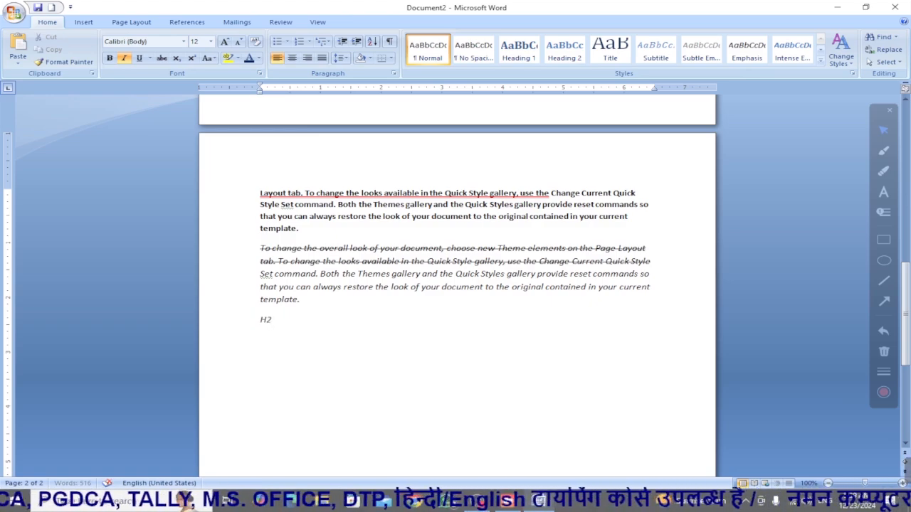
pyautogui.write('O')
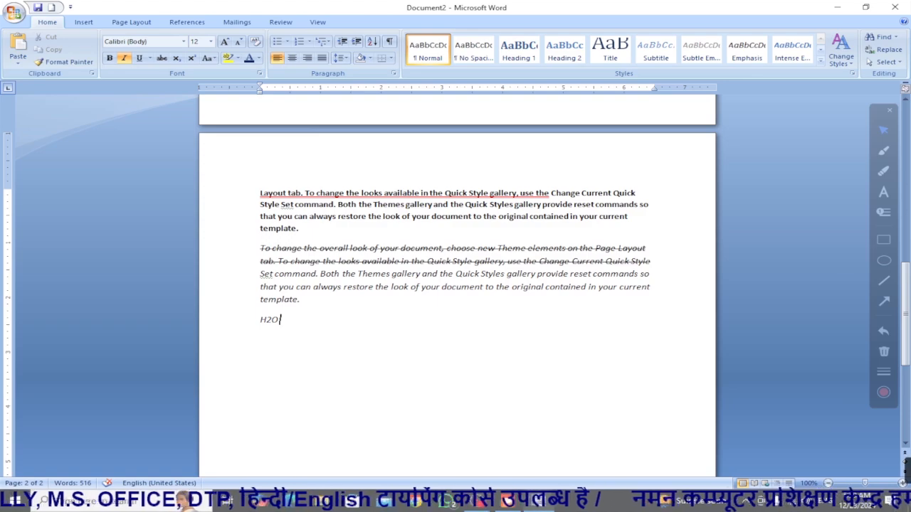
pyautogui.press('BackSpace')
pyautogui.press('BackSpace')
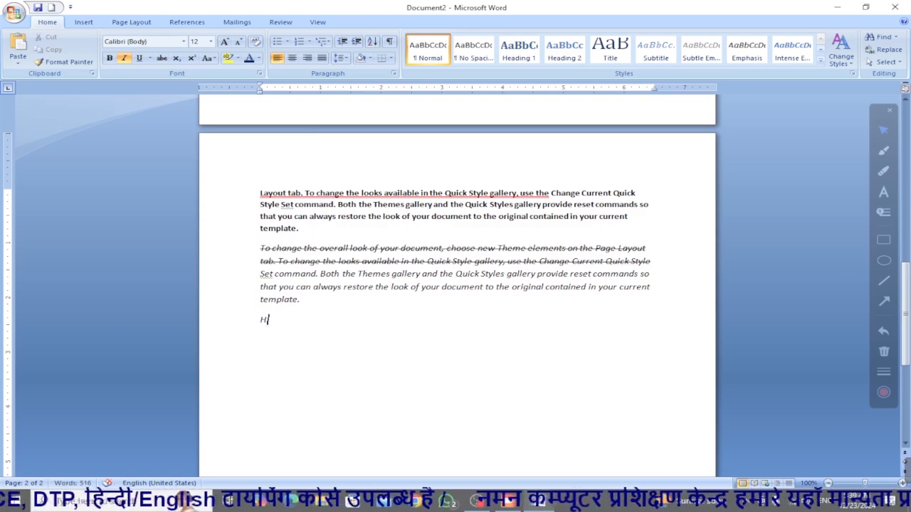
pyautogui.click(179, 62)
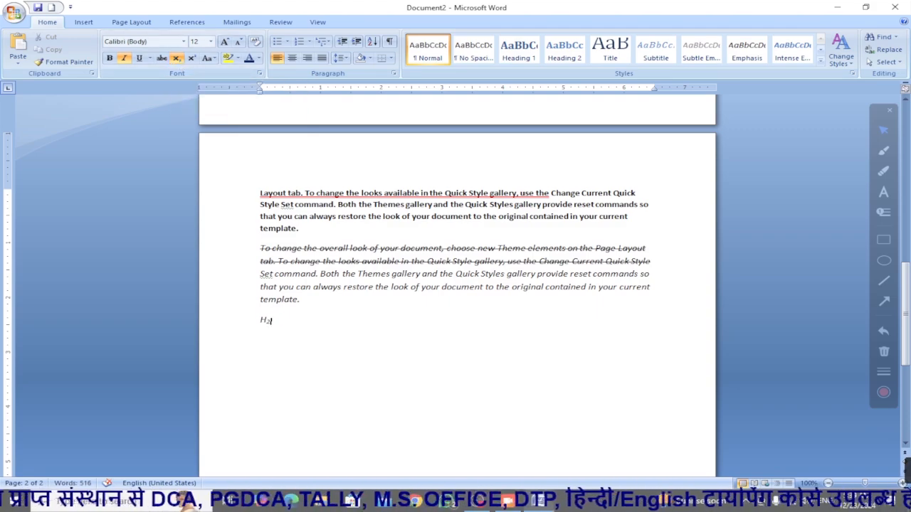
pyautogui.click(178, 60)
pyautogui.write('O')
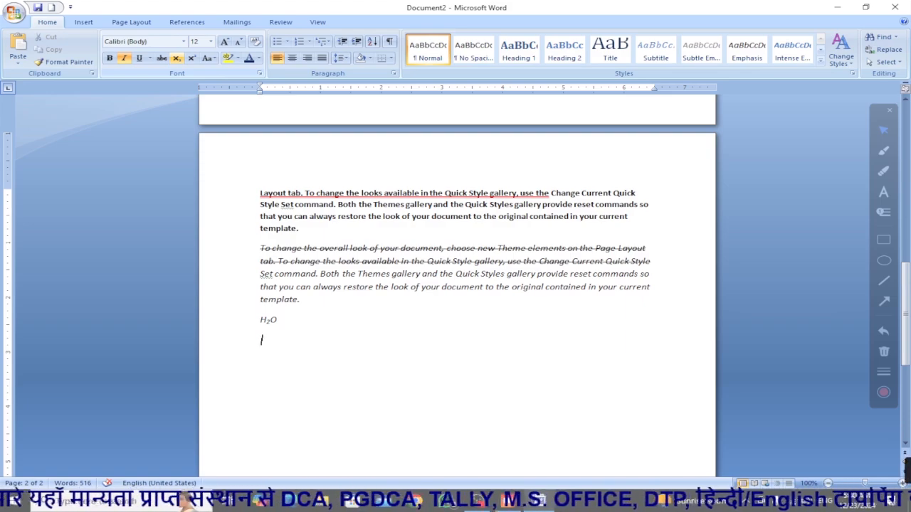
# Step: Write A squared on a new line below the water formula, formatting the exponent 2 as superscript
pyautogui.write('a')
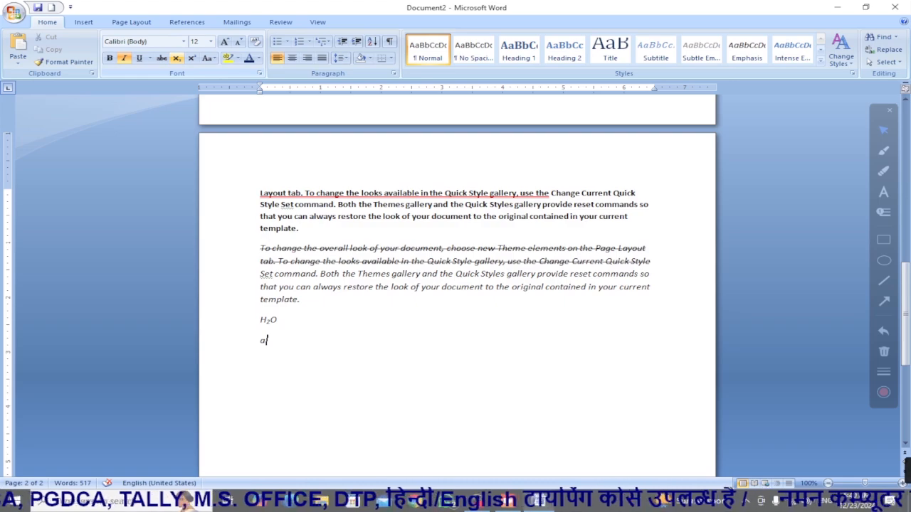
pyautogui.press('BackSpace')
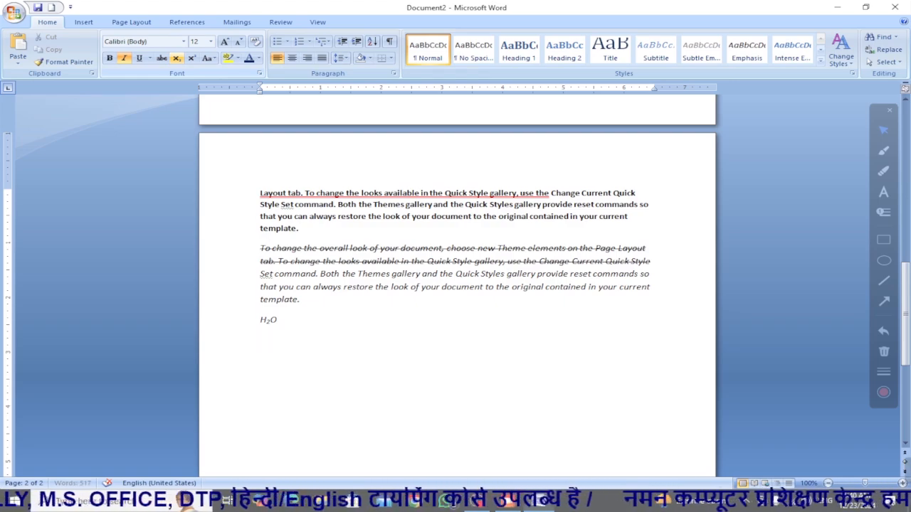
pyautogui.click(191, 59)
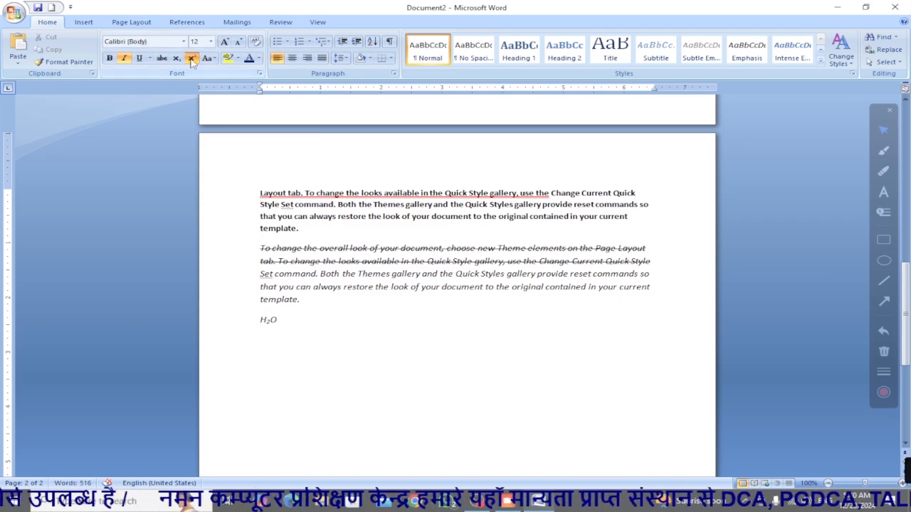
pyautogui.write('a')
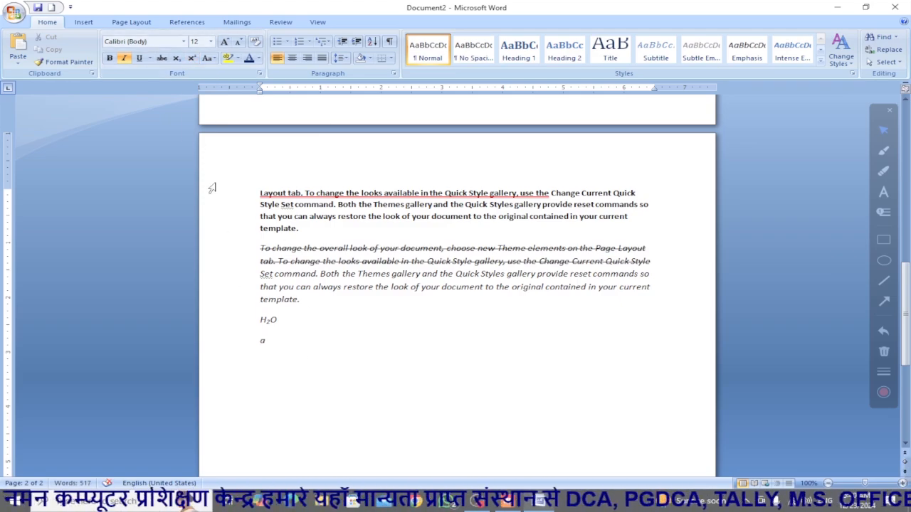
pyautogui.click(192, 59)
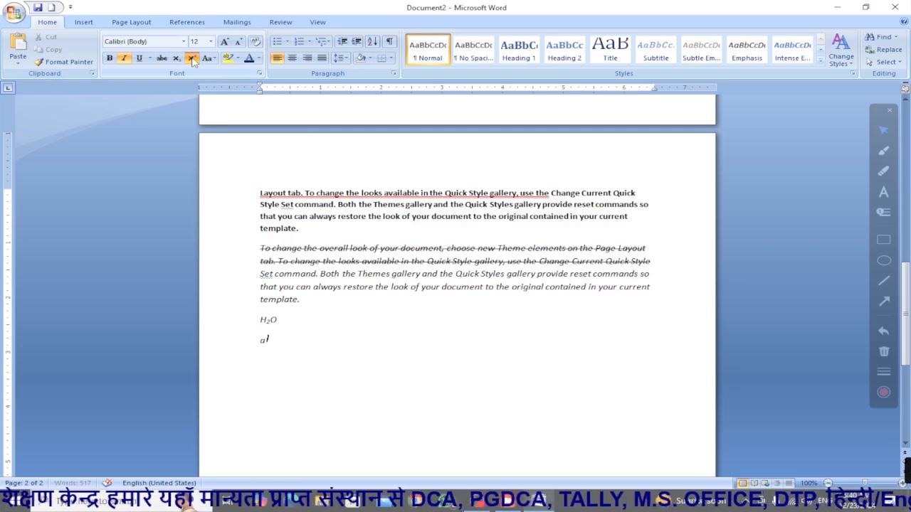
pyautogui.write('2')
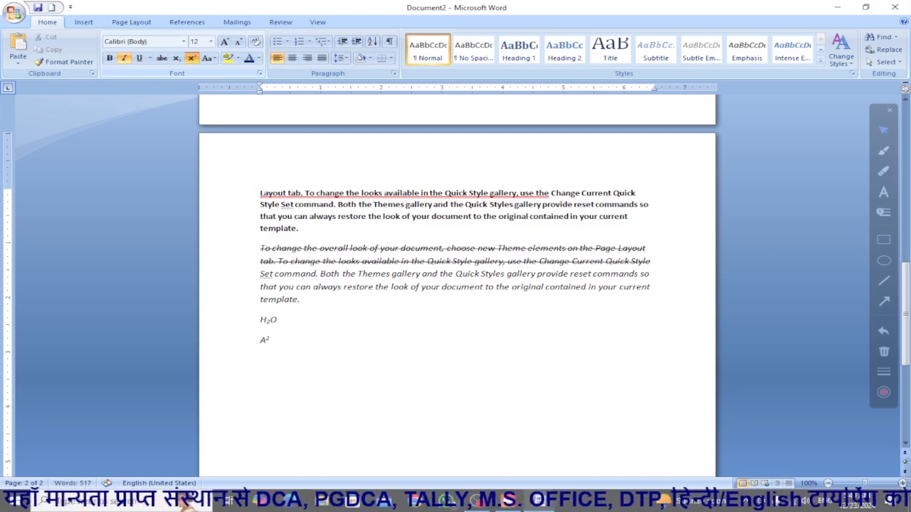
pyautogui.click(192, 62)
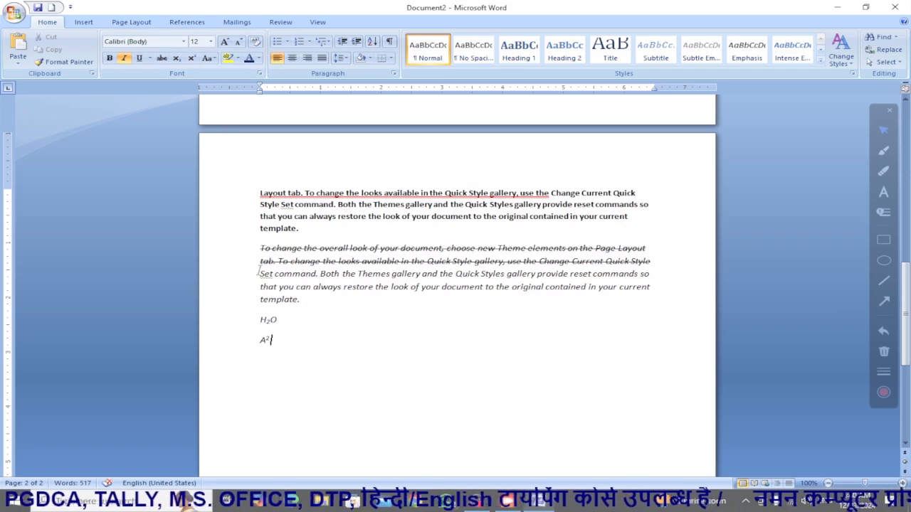
# Step: Extend the A squared expression with +b and a superscript 2
pyautogui.write('=')
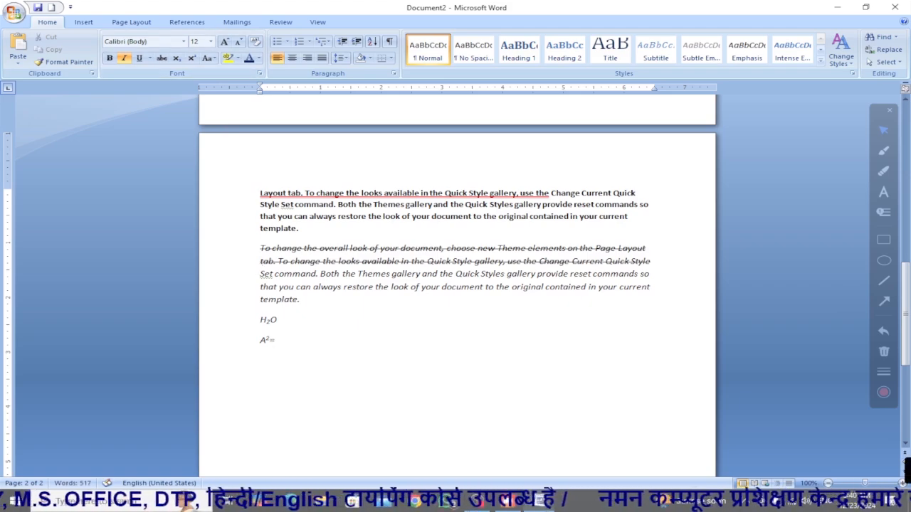
pyautogui.press('BackSpace')
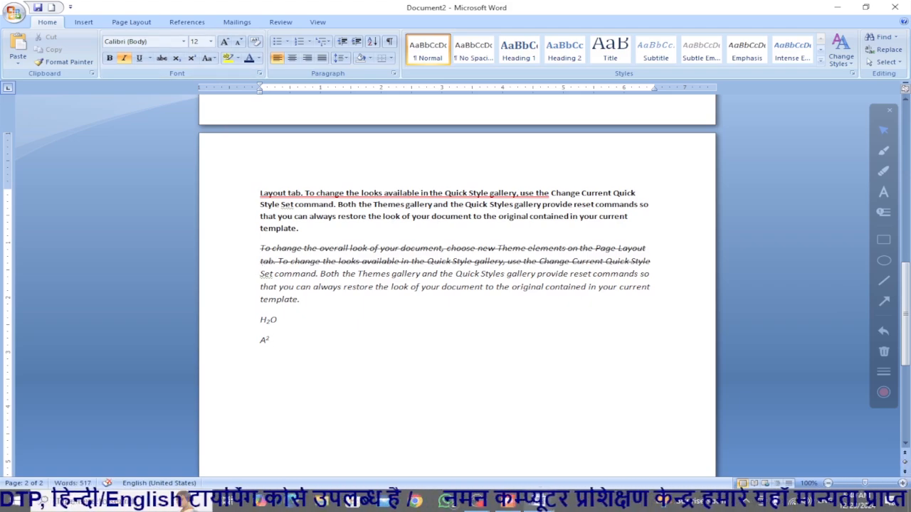
pyautogui.write('+b')
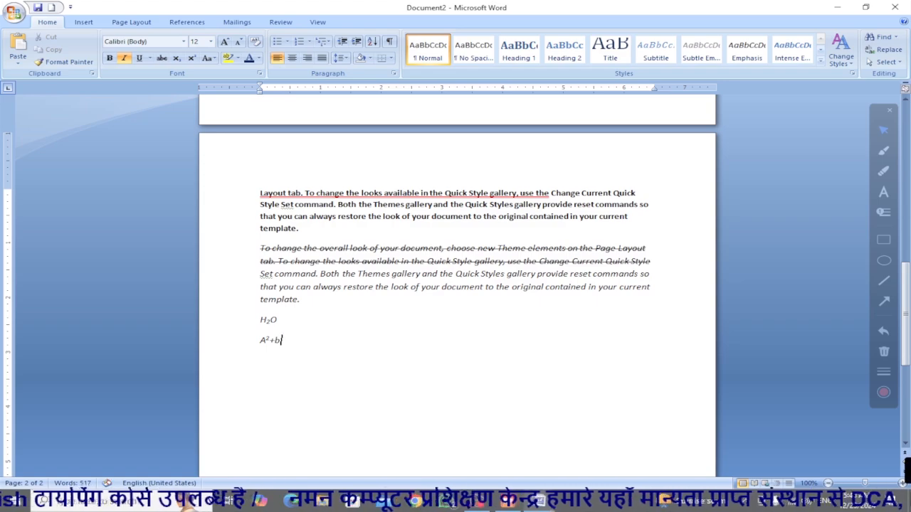
pyautogui.click(192, 60)
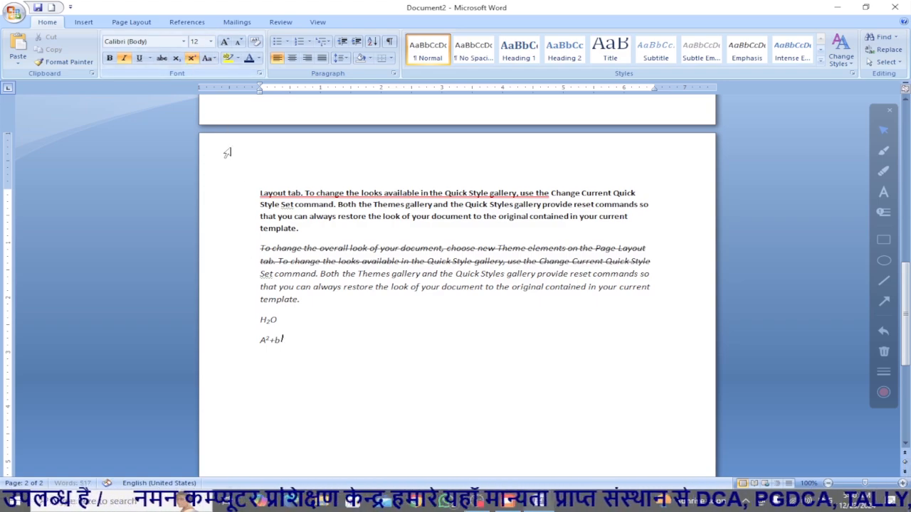
pyautogui.write('2')
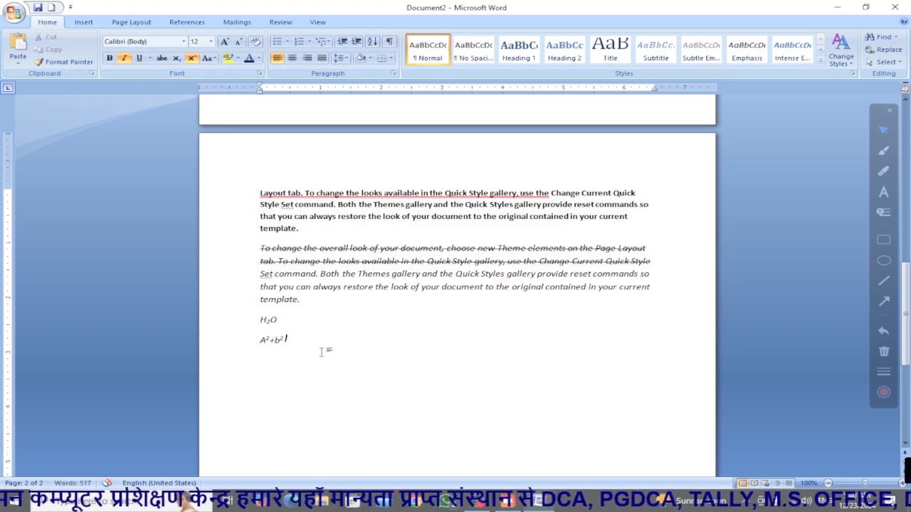
pyautogui.click(190, 60)
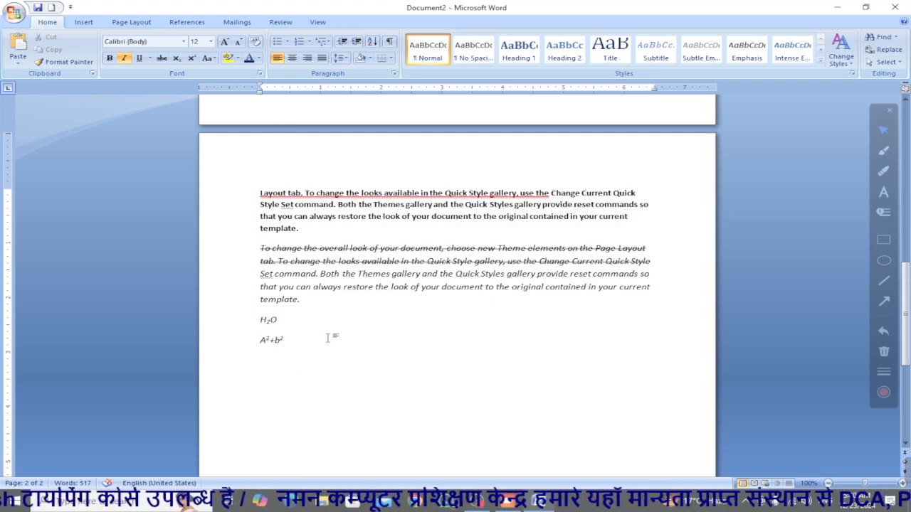
# Step: Convert the text from the start of page 1's italic paragraph to the end of that page to lowercase
pyautogui.scroll(5, 298, 299)
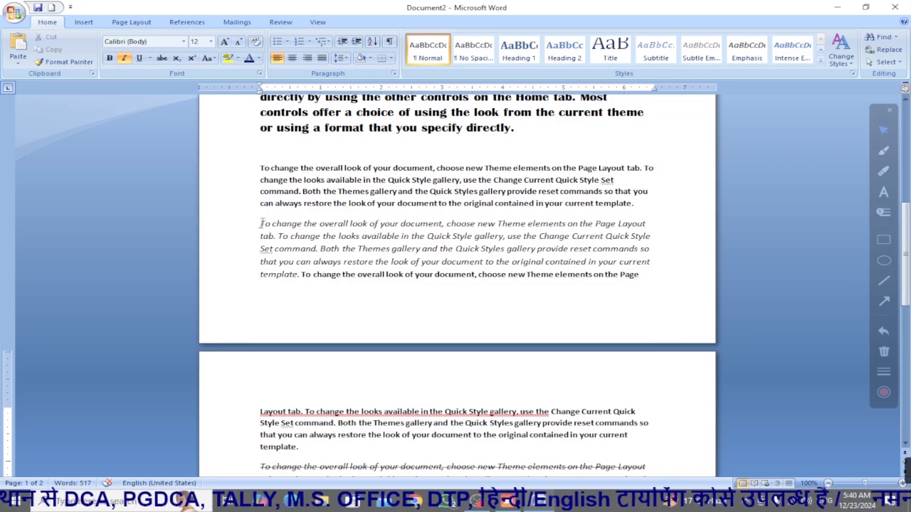
pyautogui.moveTo(261, 223); pyautogui.dragTo(622, 279)
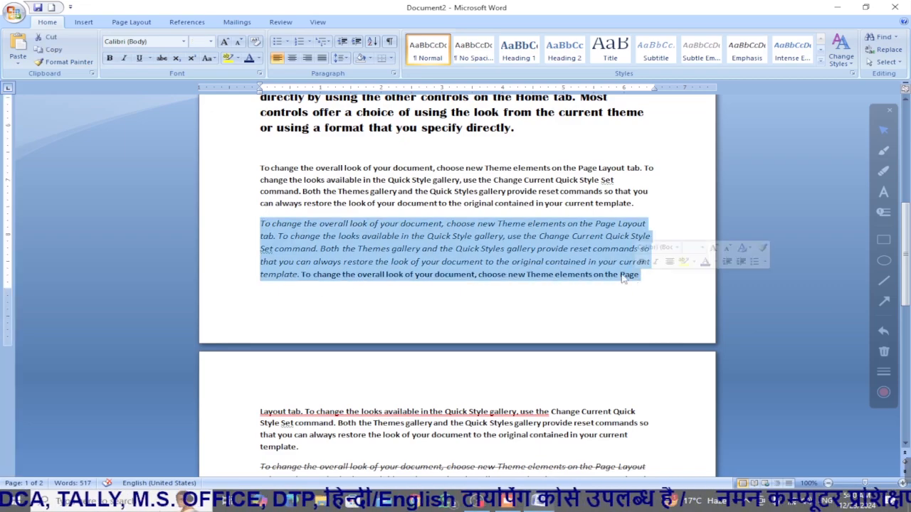
pyautogui.click(213, 59)
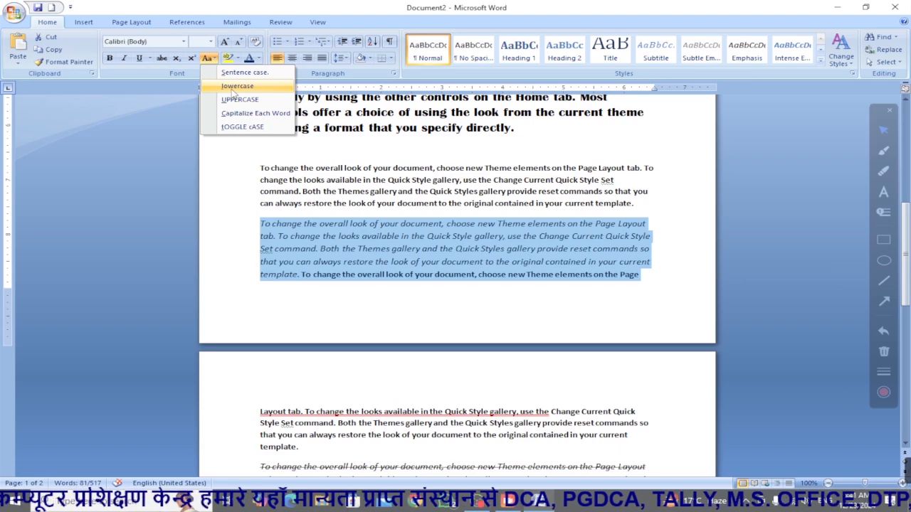
pyautogui.click(235, 87)
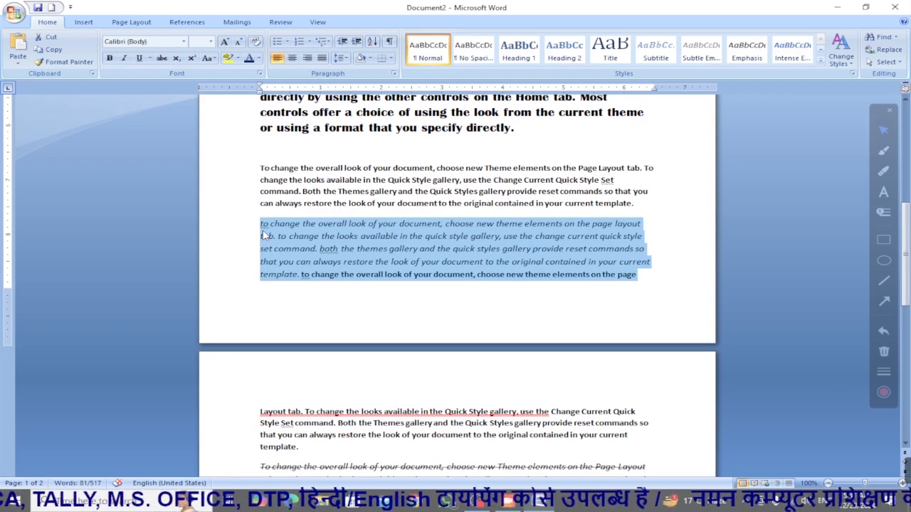
# Step: Change the selected text at the end of page 1 to UPPERCASE, followed by Capitalize Each Word
pyautogui.click(210, 58)
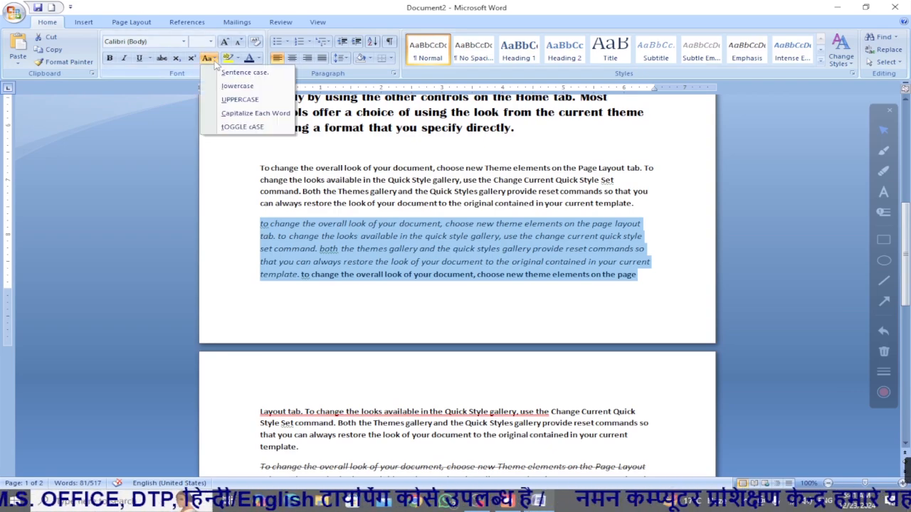
pyautogui.click(229, 102)
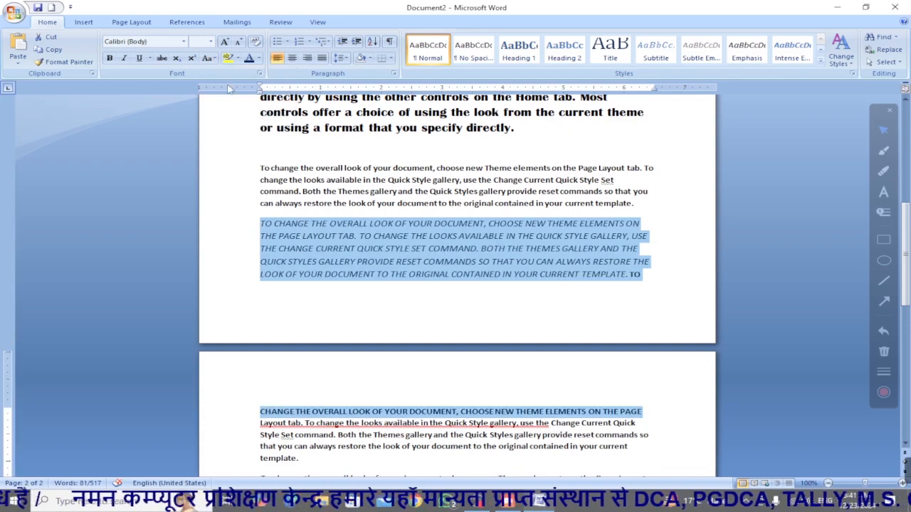
pyautogui.click(210, 60)
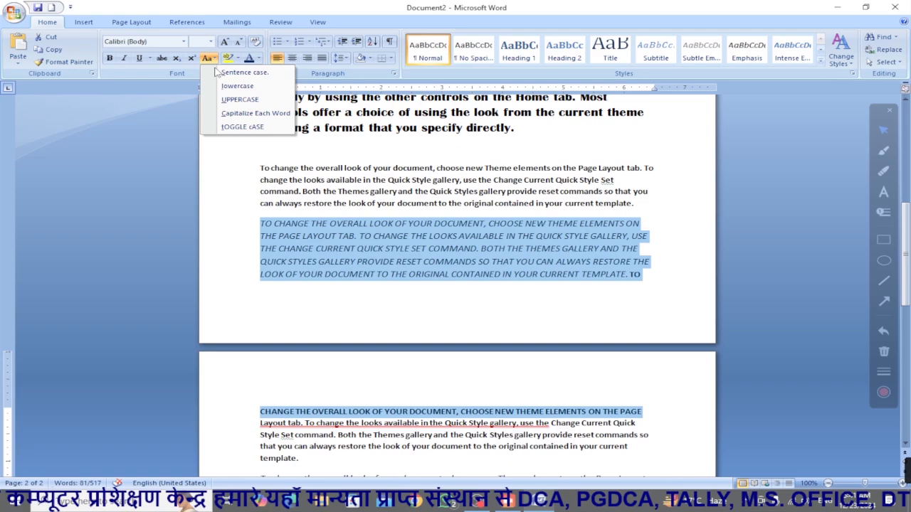
pyautogui.click(240, 118)
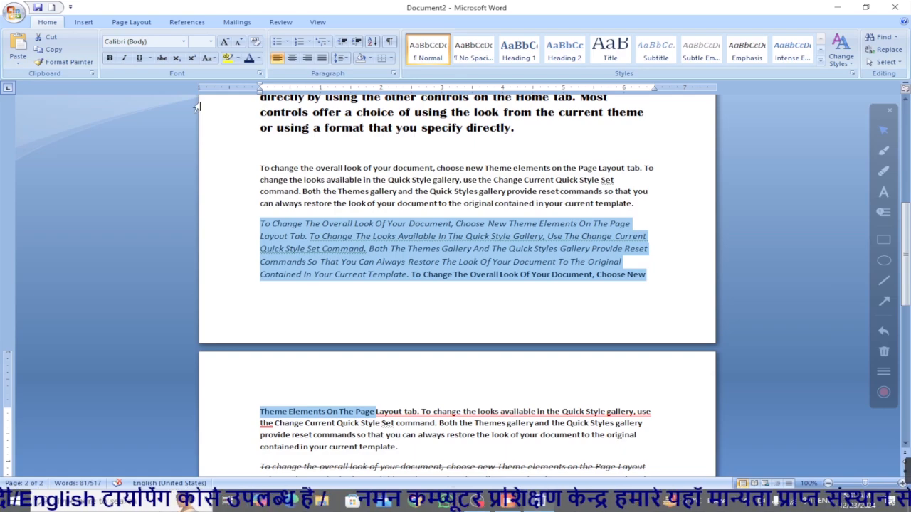
# Step: Apply tOGGLE cASE to the selected text at the end of page 1, followed by Sentence case, and deselect it
pyautogui.click(215, 58)
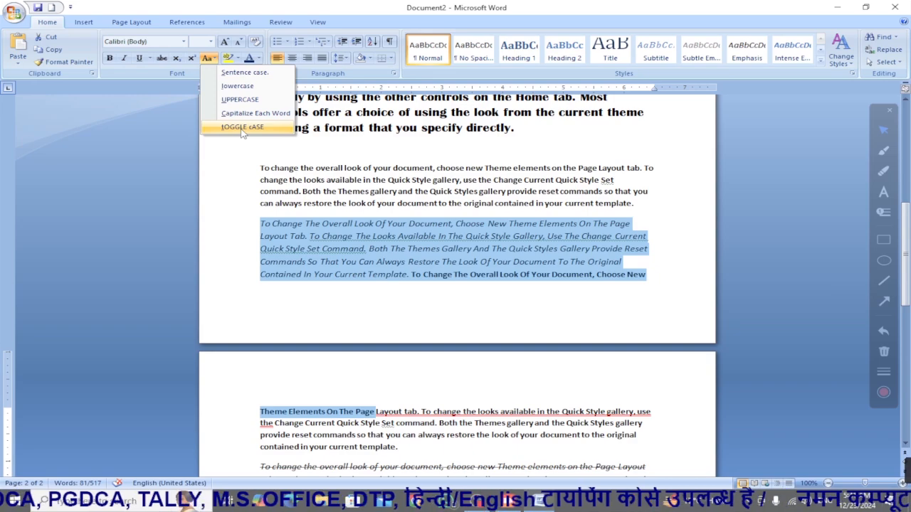
pyautogui.click(242, 128)
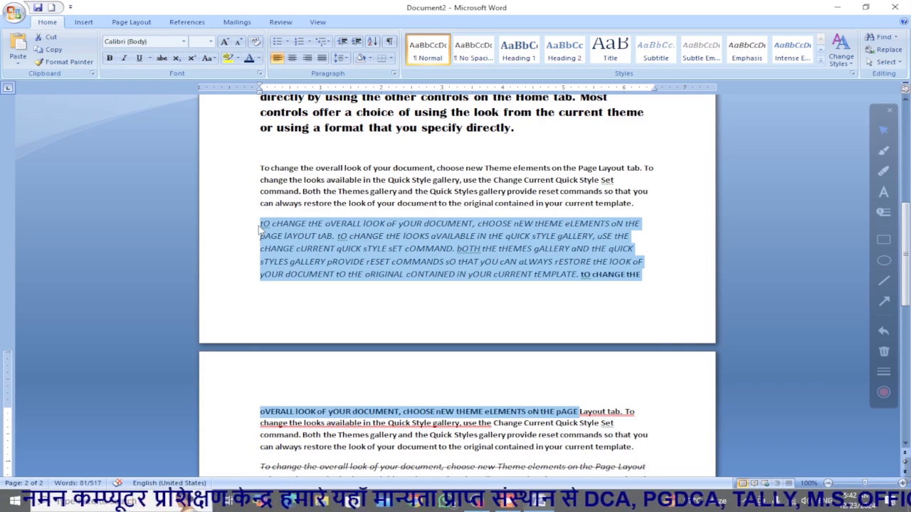
pyautogui.click(210, 58)
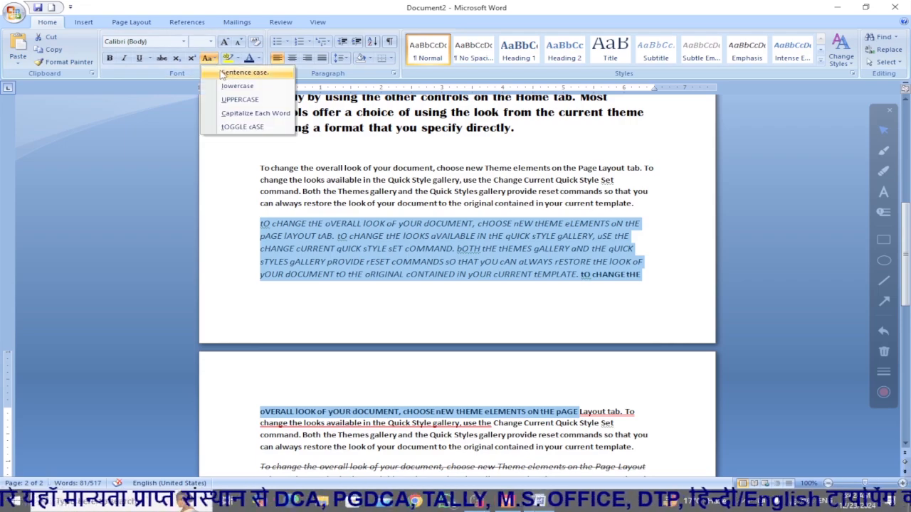
pyautogui.click(242, 72)
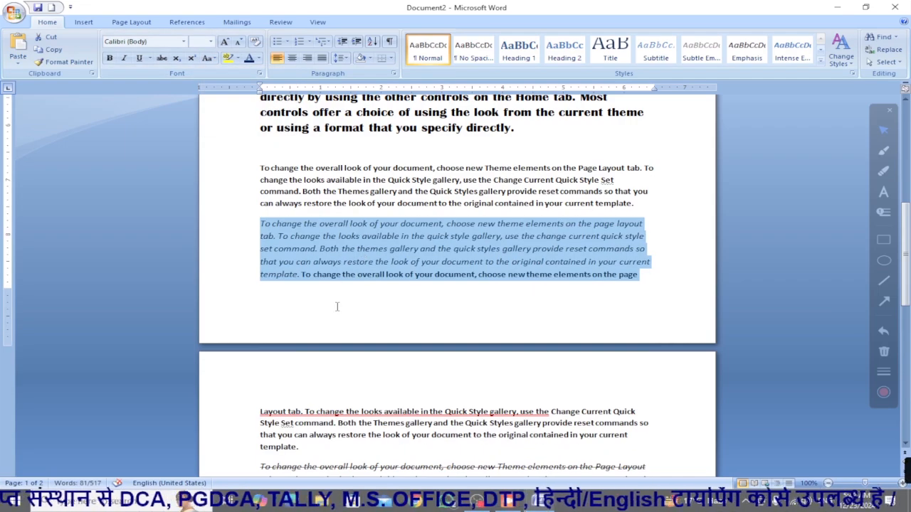
pyautogui.click(334, 274)
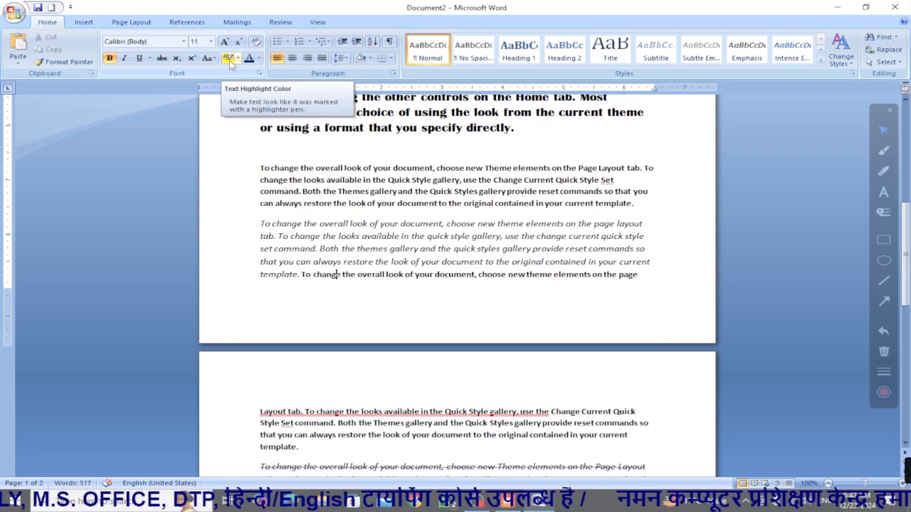
# Step: Highlight the text from "choosing a look" through "Most" in the Britannic Bold paragraph in yellow
pyautogui.scroll(5, 267, 199)
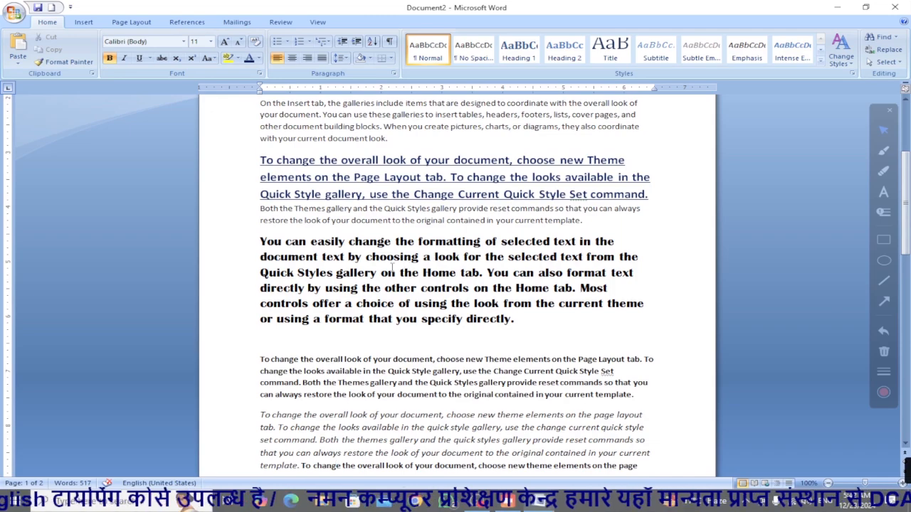
pyautogui.moveTo(365, 258); pyautogui.dragTo(633, 285)
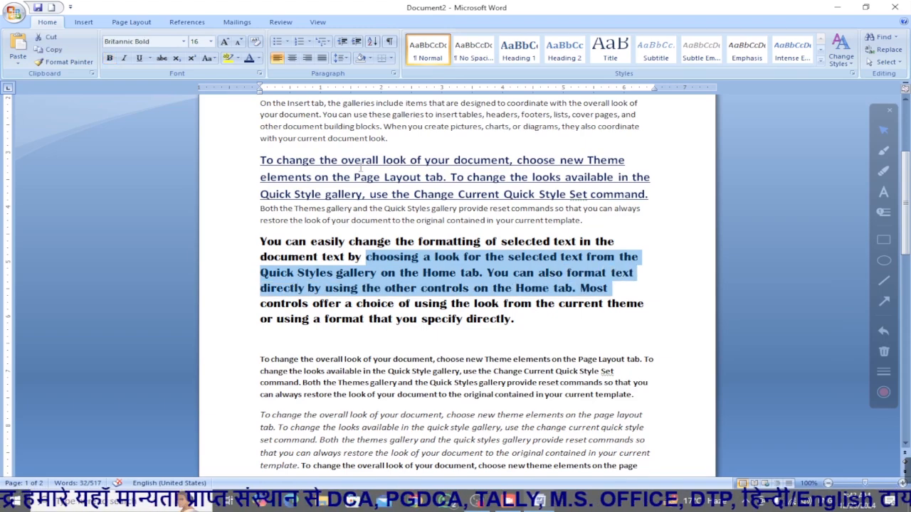
pyautogui.click(228, 58)
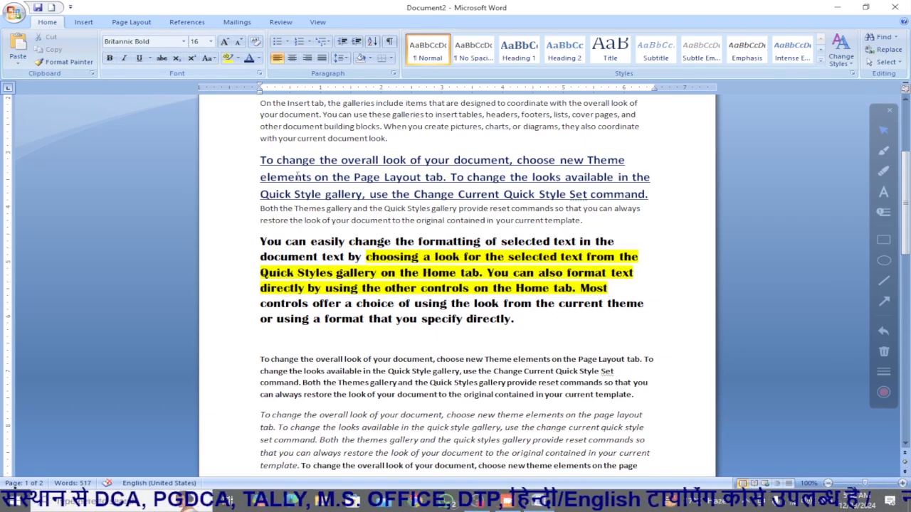
# Step: Change the highlight on the text from "choosing a look" through "Most" in the Britannic Bold paragraph to pink
pyautogui.click(237, 59)
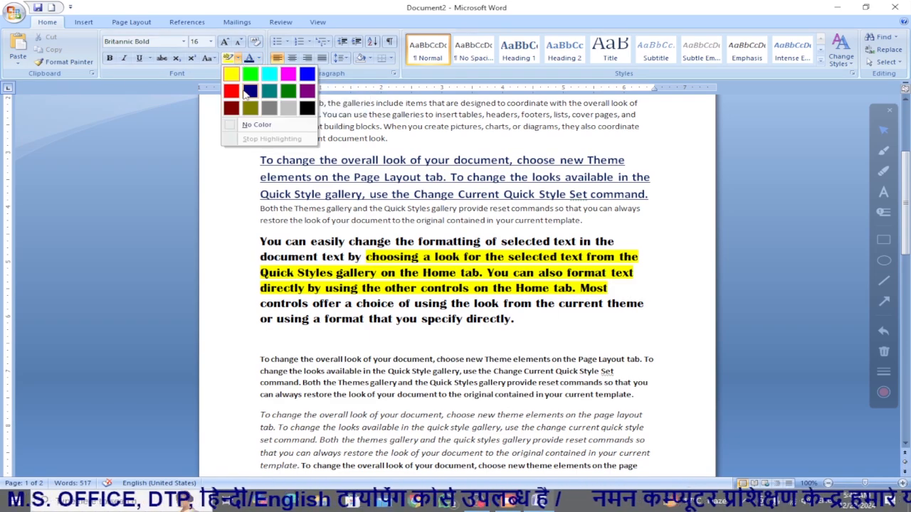
pyautogui.click(288, 75)
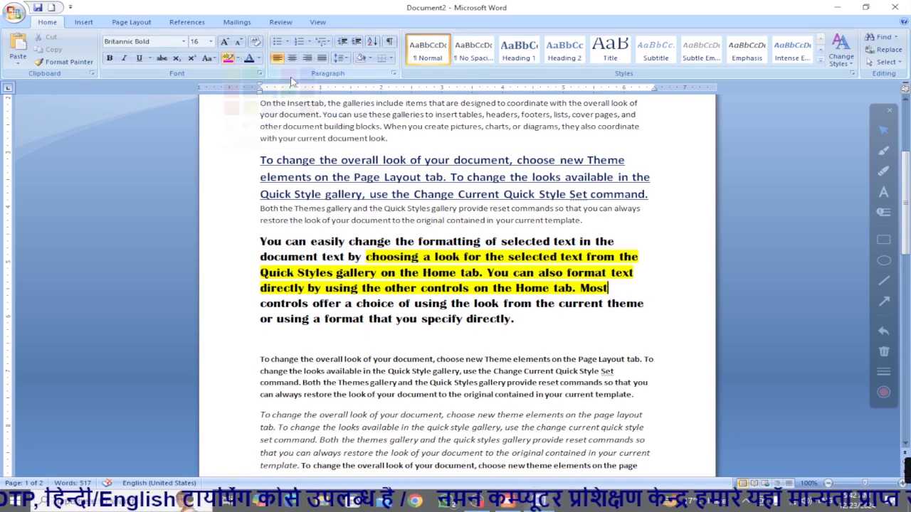
pyautogui.moveTo(609, 288)
pyautogui.mouseDown()
pyautogui.moveTo(459, 260)
pyautogui.moveTo(366, 258)
pyautogui.mouseUp()
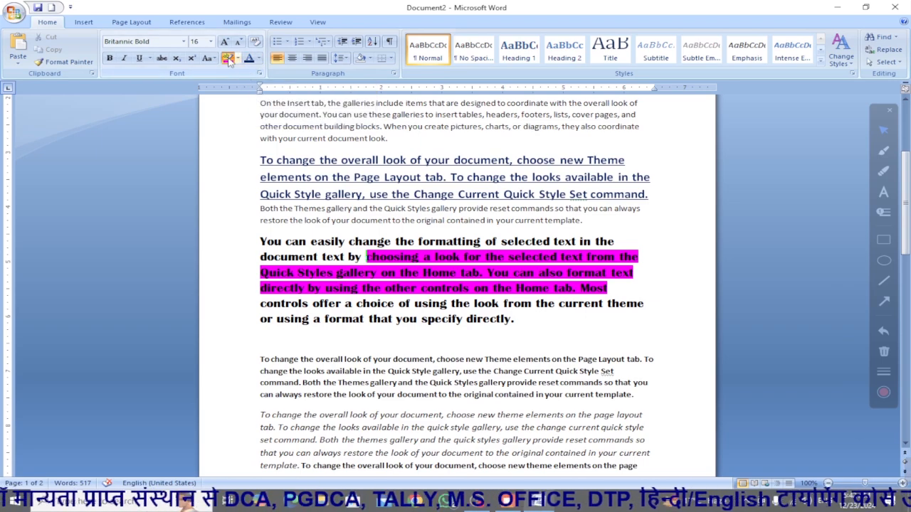
# Step: Color the bold paragraph above the italic one red, and the text from the italic paragraph to the end of page 1 green
pyautogui.scroll(-1, 392, 293)
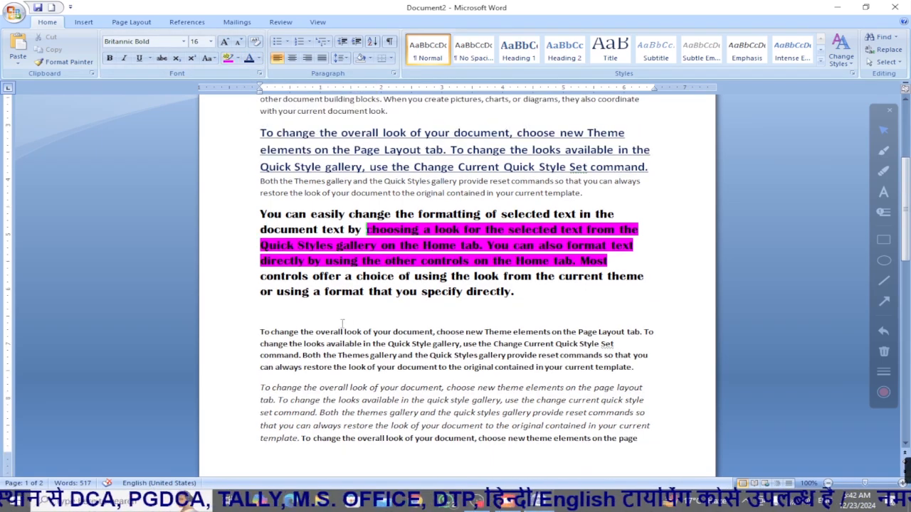
pyautogui.moveTo(258, 333); pyautogui.dragTo(637, 371)
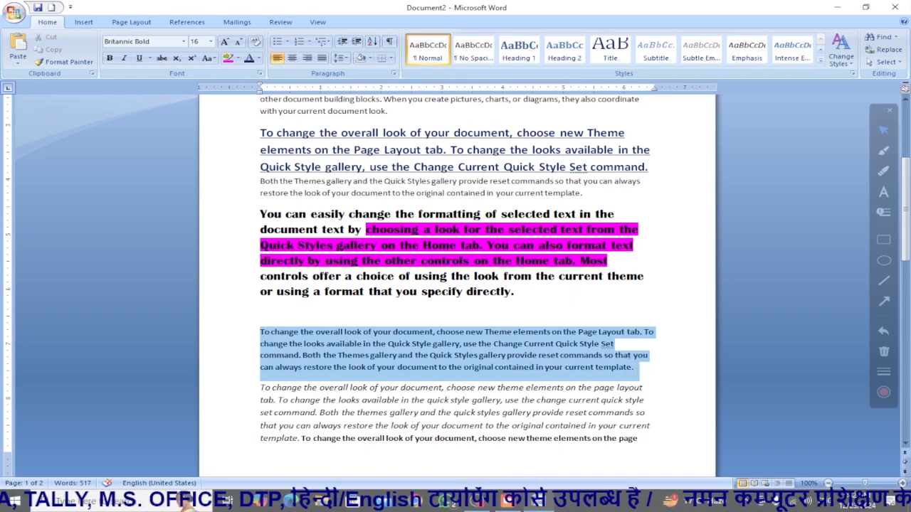
pyautogui.click(259, 58)
pyautogui.click(259, 156)
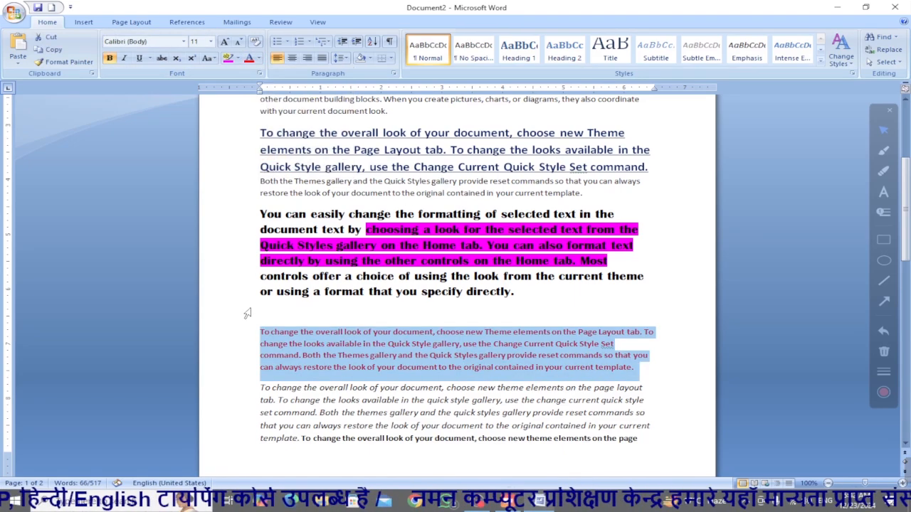
pyautogui.moveTo(260, 388); pyautogui.dragTo(641, 441)
pyautogui.click(259, 58)
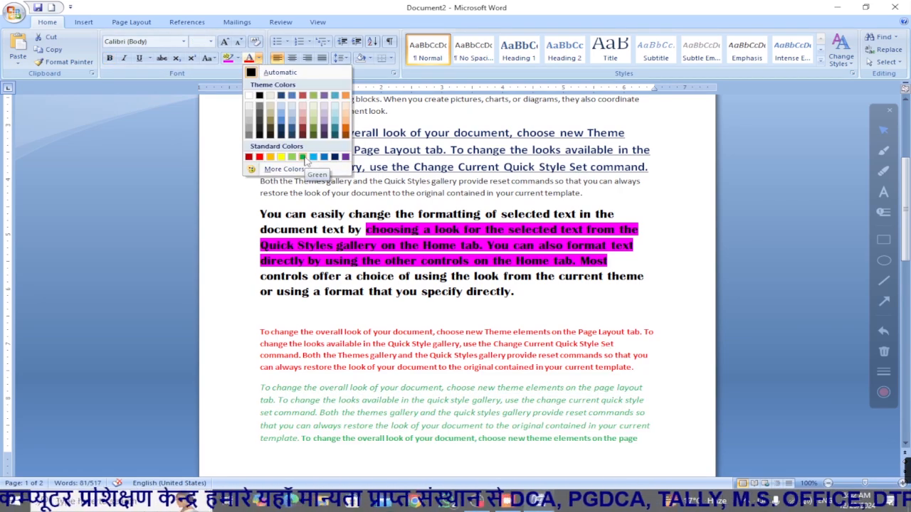
pyautogui.click(302, 157)
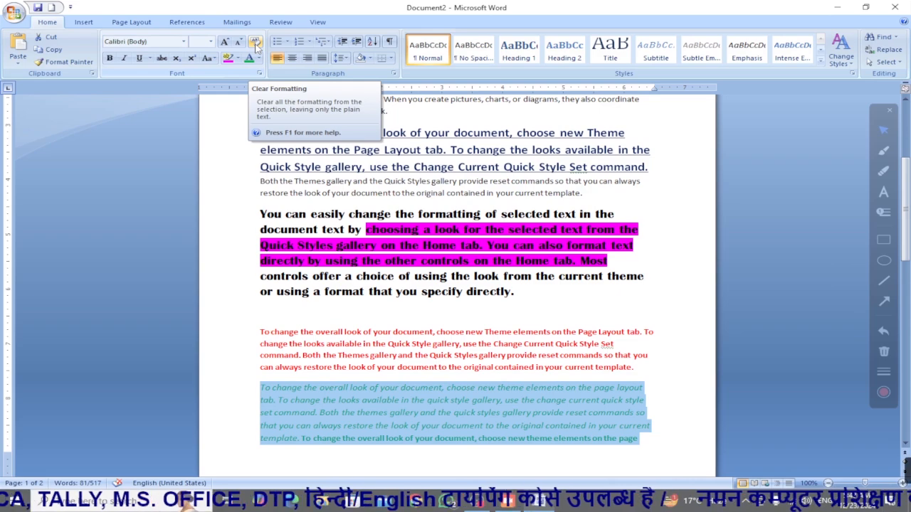
pyautogui.click(560, 302)
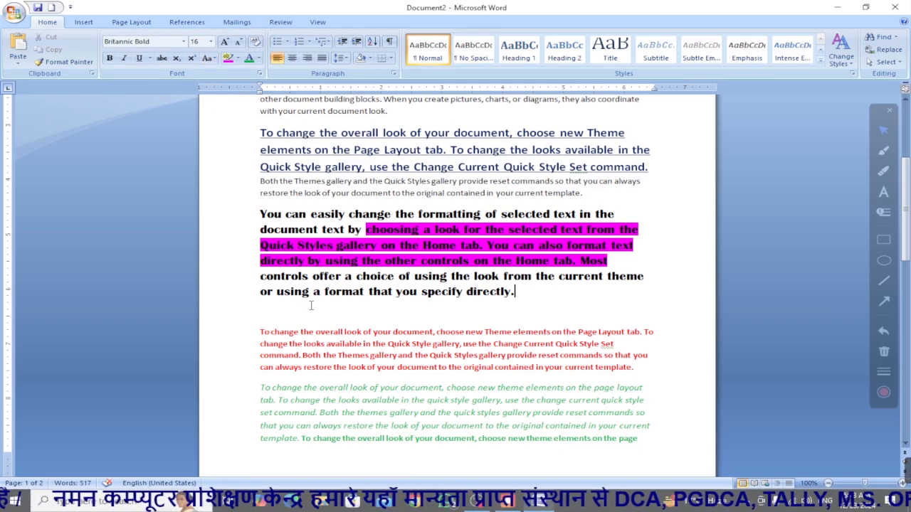
# Step: Clear the formatting from all text in the document
pyautogui.hotkey('ctrl', 'a')
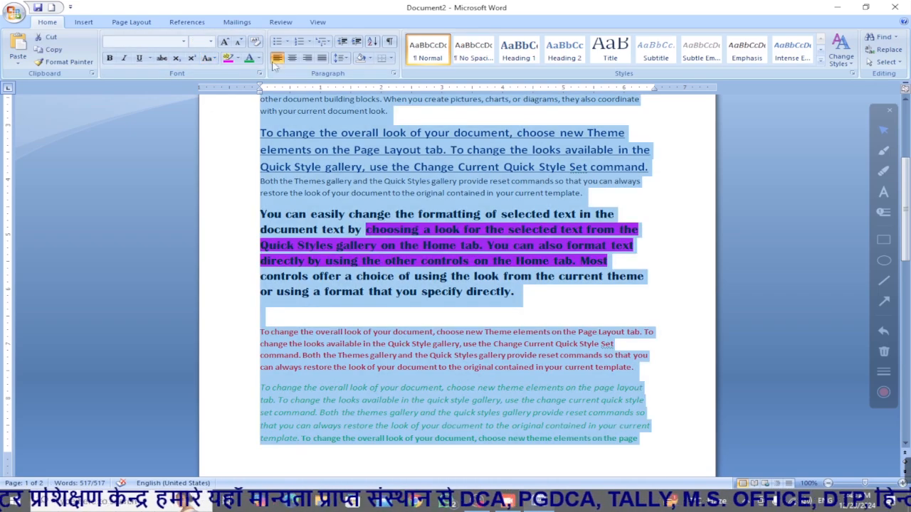
pyautogui.click(256, 42)
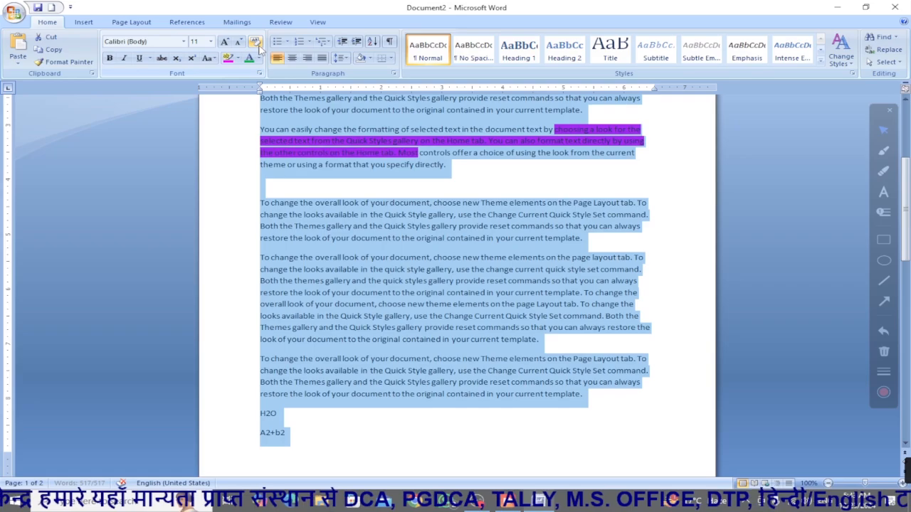
pyautogui.click(484, 383)
pyautogui.scroll(2, 464, 413)
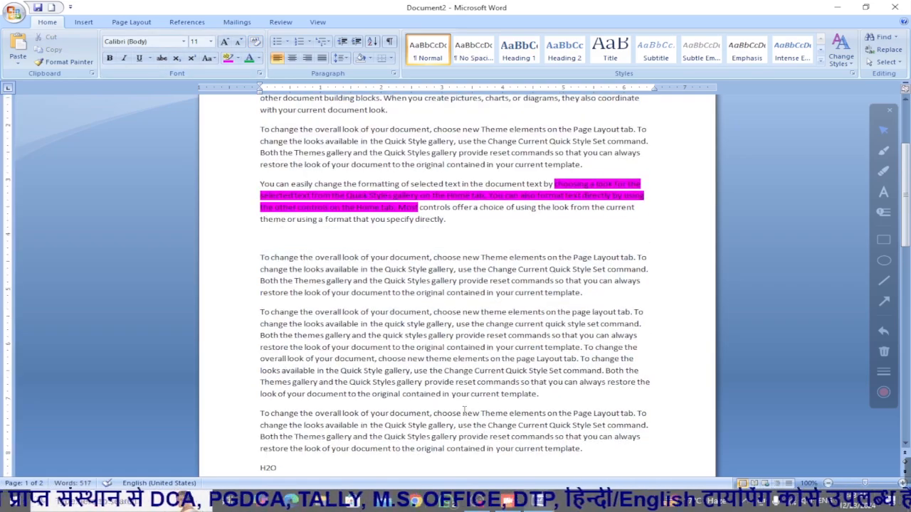
pyautogui.scroll(2, 465, 279)
pyautogui.scroll(1, 465, 279)
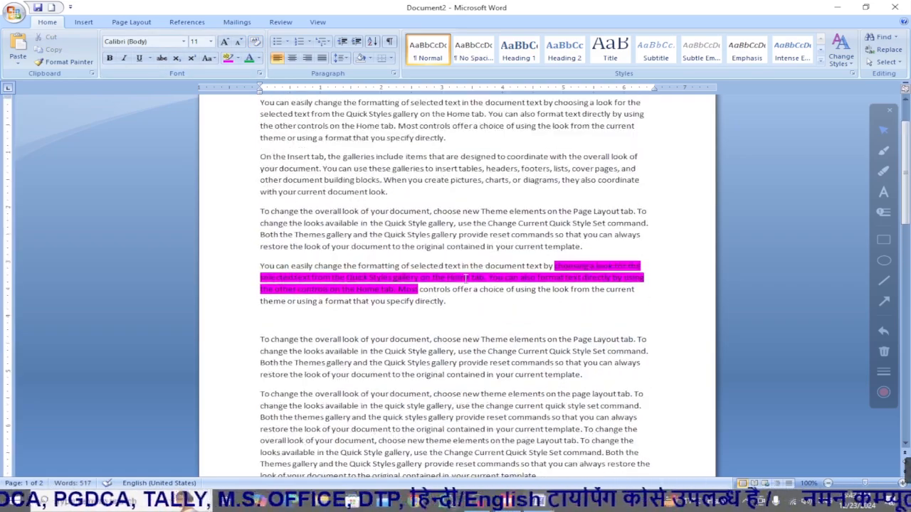
pyautogui.scroll(-3, 465, 279)
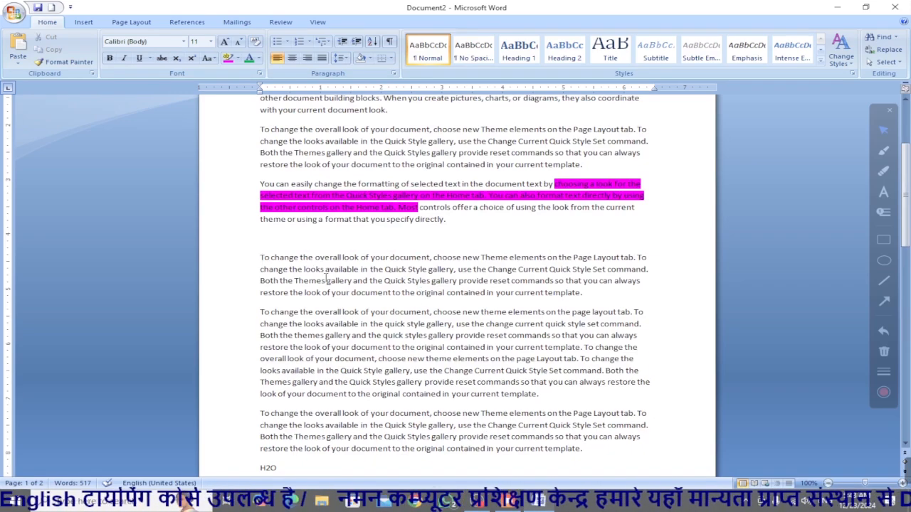
pyautogui.scroll(2, 318, 309)
pyautogui.scroll(2, 292, 253)
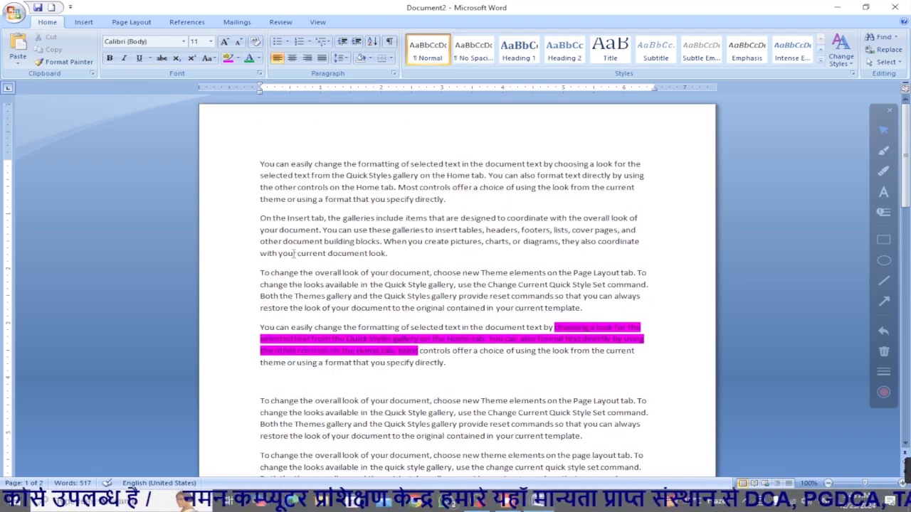
# Step: Change the paragraph below the blank line to UPPERCASE and deselect it
pyautogui.scroll(-1, 293, 257)
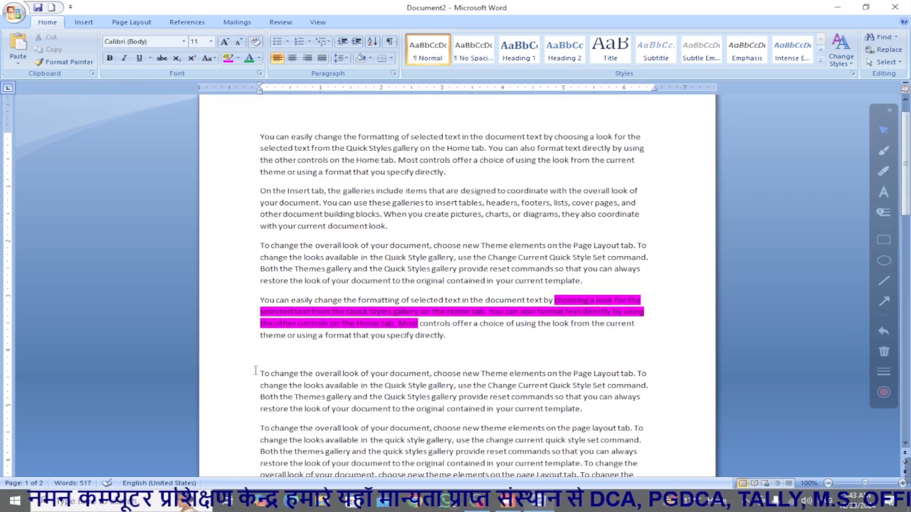
pyautogui.moveTo(254, 372); pyautogui.dragTo(623, 411)
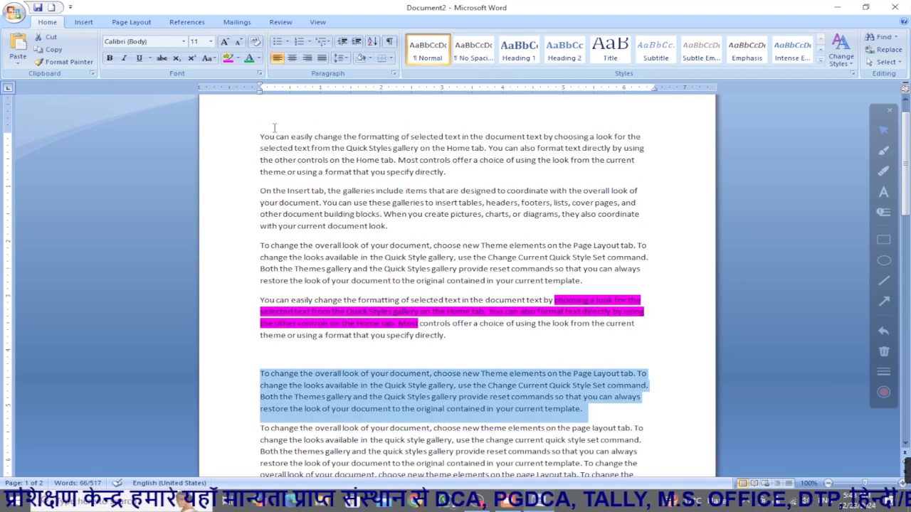
pyautogui.click(214, 59)
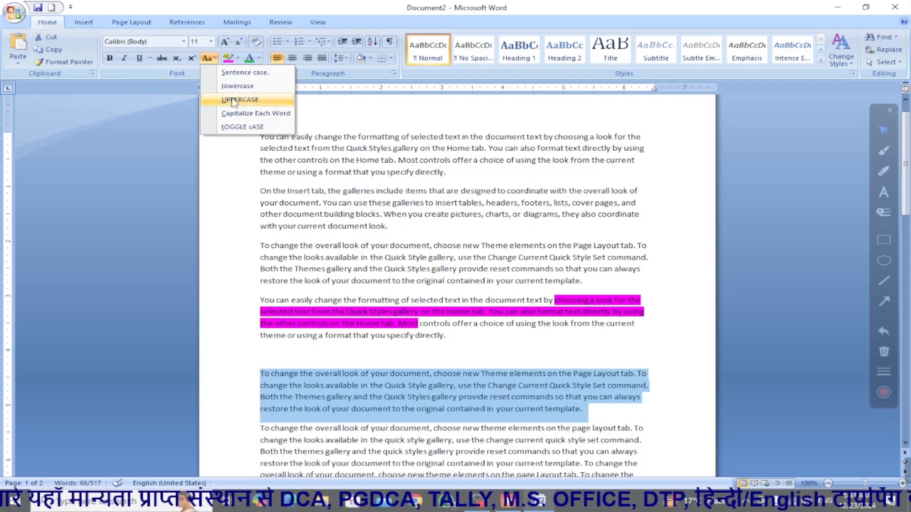
pyautogui.click(235, 98)
pyautogui.click(484, 436)
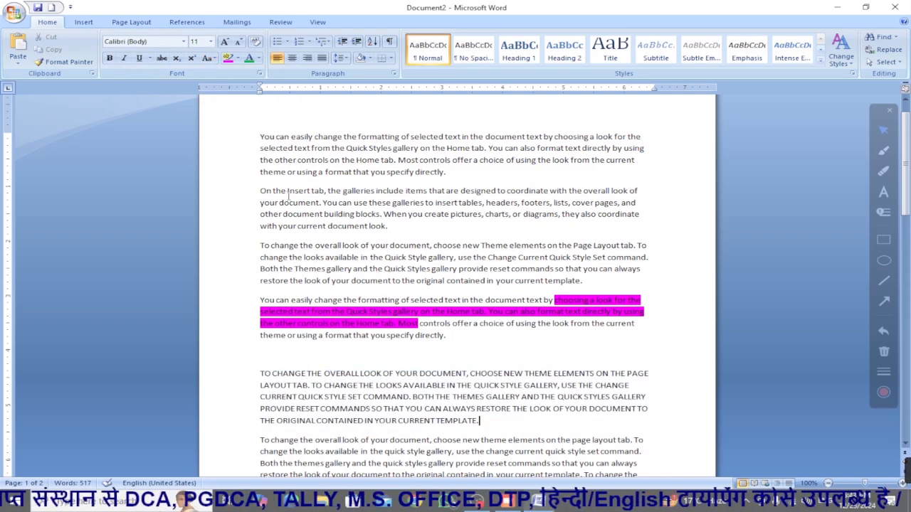
pyautogui.doubleClick(255, 373)
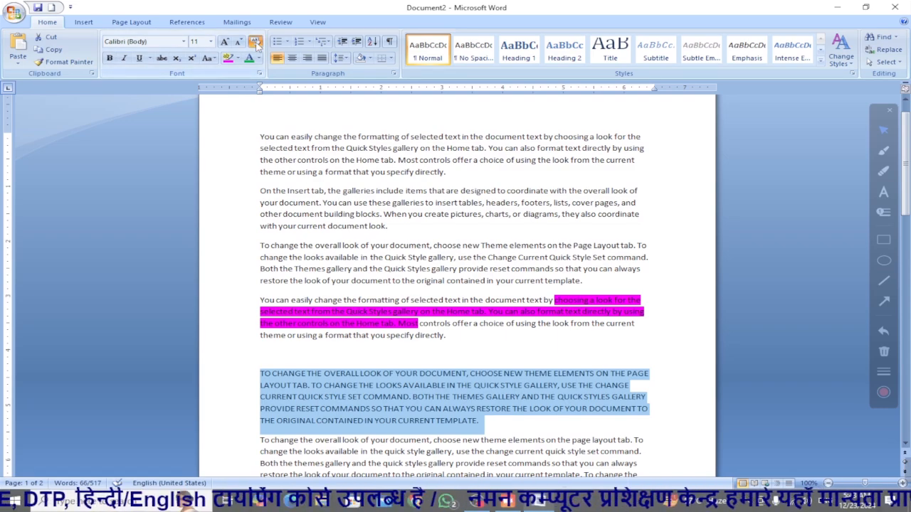
pyautogui.click(480, 432)
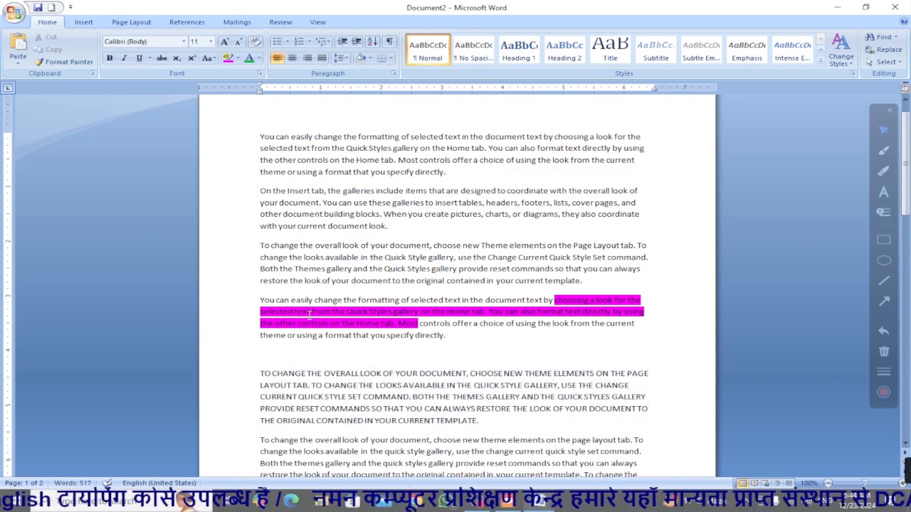
# Step: Remove the pink highlight from the fourth paragraph by setting its highlight to No Color
pyautogui.moveTo(259, 300); pyautogui.dragTo(396, 337)
pyautogui.click(401, 336)
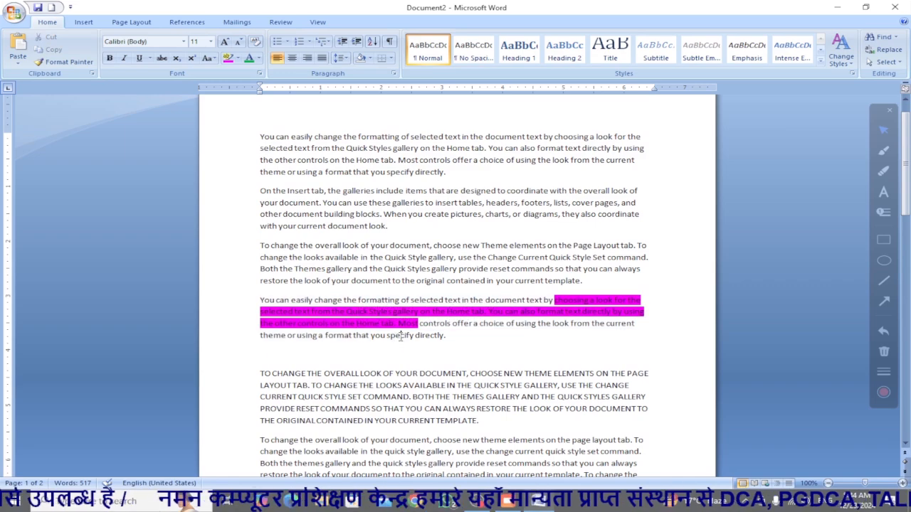
pyautogui.moveTo(256, 297); pyautogui.dragTo(448, 341)
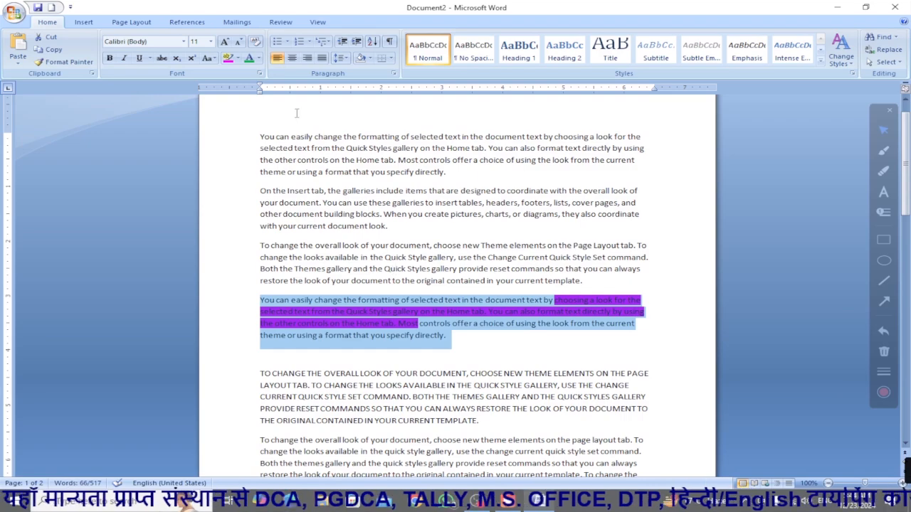
pyautogui.click(237, 60)
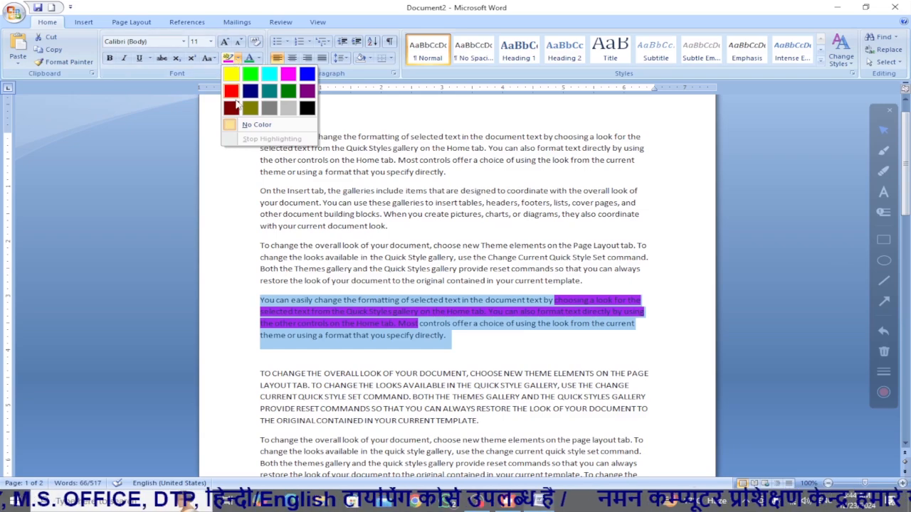
pyautogui.click(245, 126)
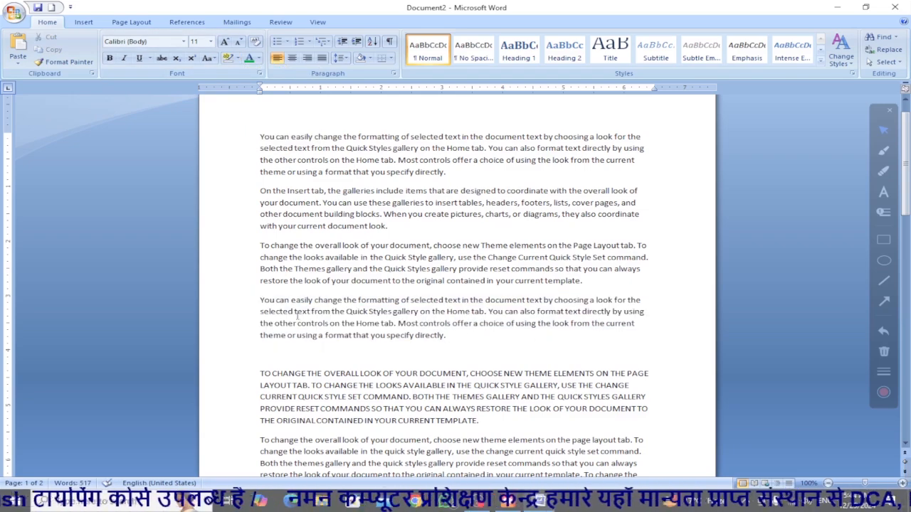
# Step: Change the uppercase paragraph below the blank line to Sentence case
pyautogui.scroll(-2, 250, 245)
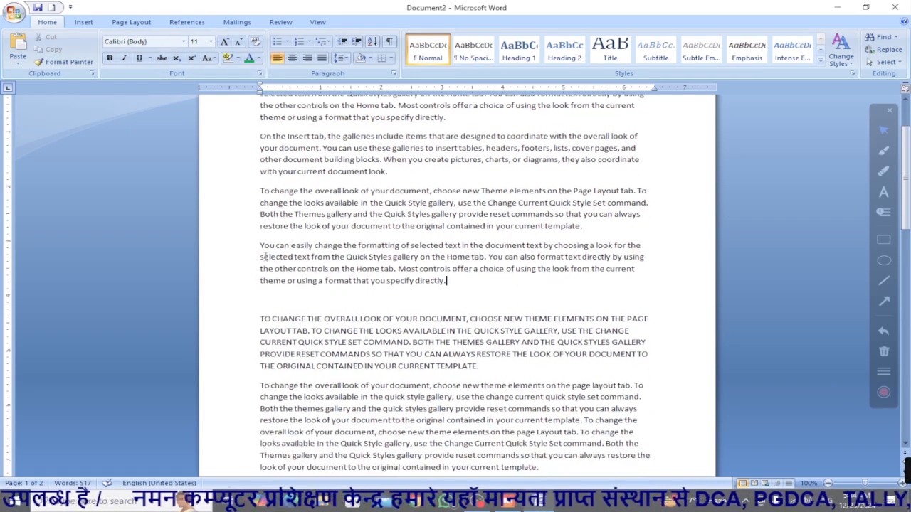
pyautogui.moveTo(260, 319); pyautogui.dragTo(484, 366)
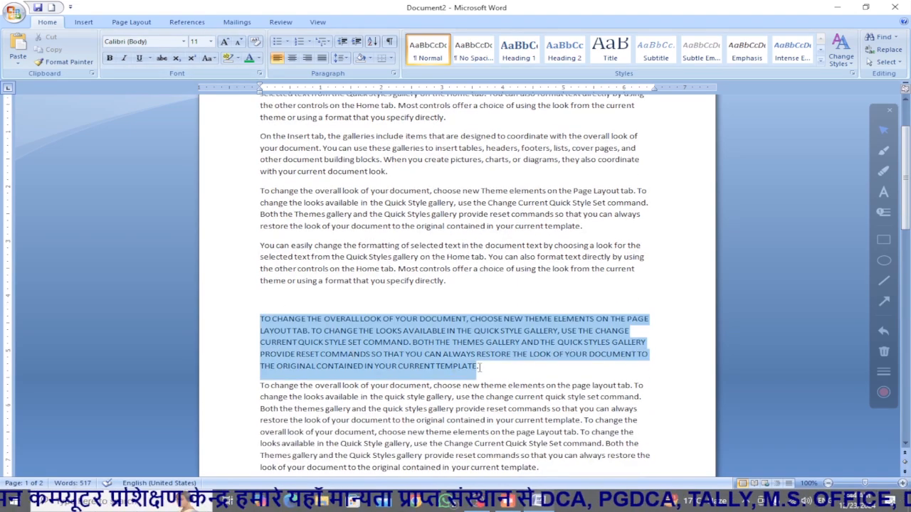
pyautogui.click(209, 58)
pyautogui.click(244, 73)
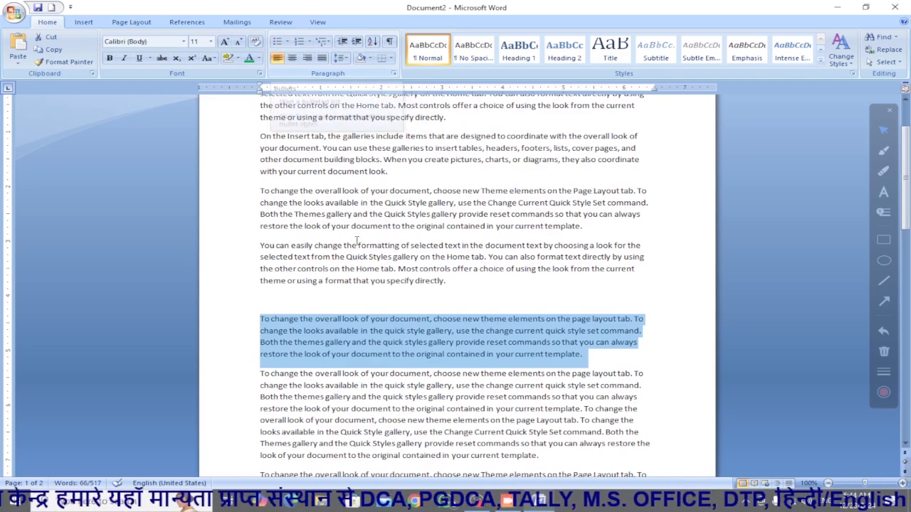
# Step: Apply the four-diamond bullet to the document's first paragraph and add an empty bullet item below it
pyautogui.scroll(3, 292, 206)
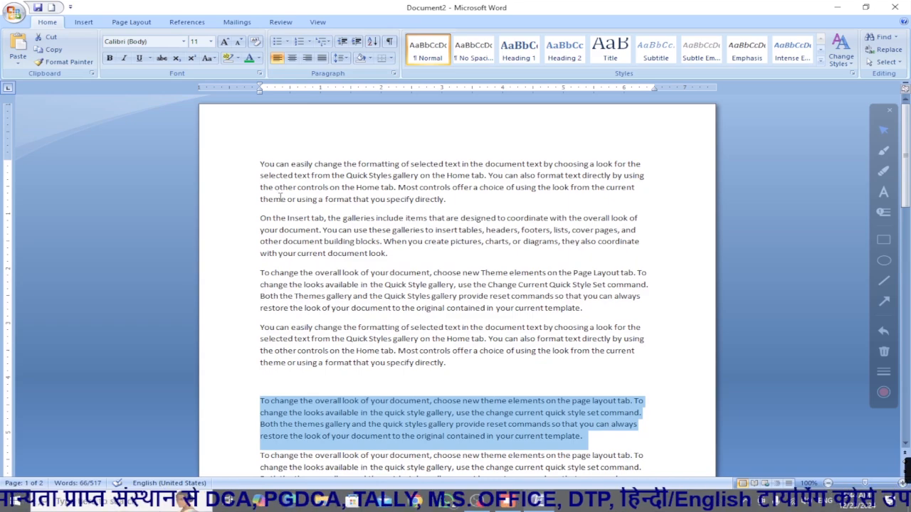
pyautogui.scroll(-2, 280, 197)
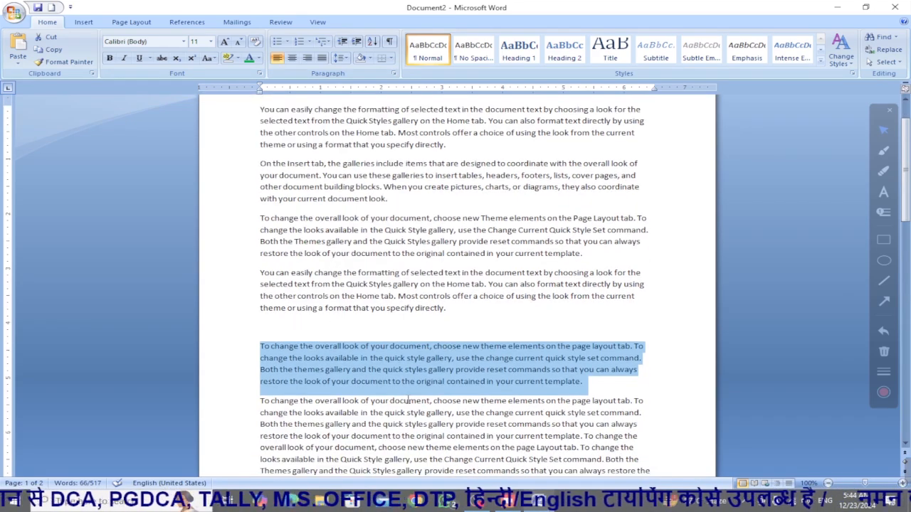
pyautogui.scroll(2, 407, 400)
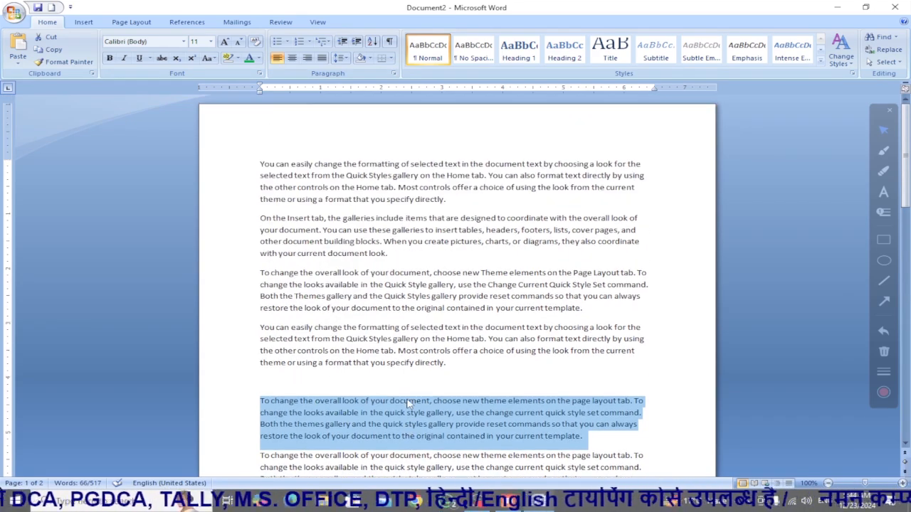
pyautogui.click(261, 164)
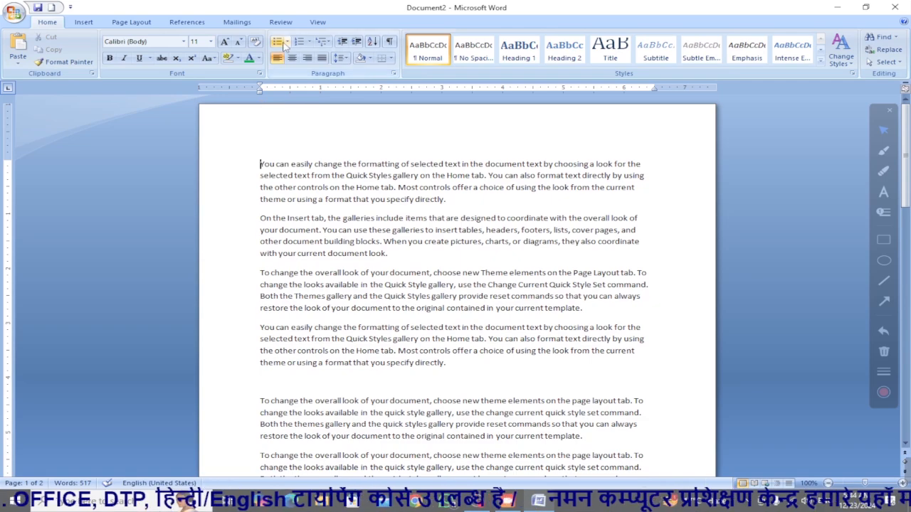
pyautogui.click(286, 42)
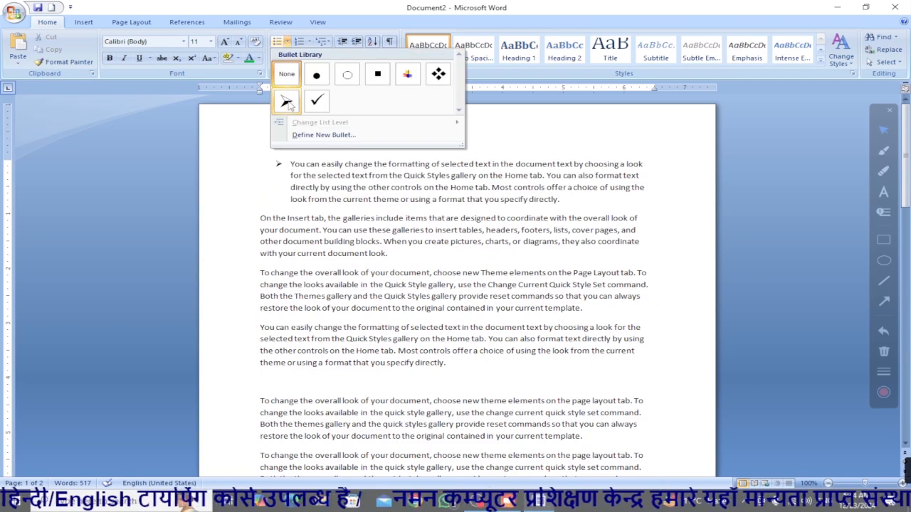
pyautogui.click(438, 74)
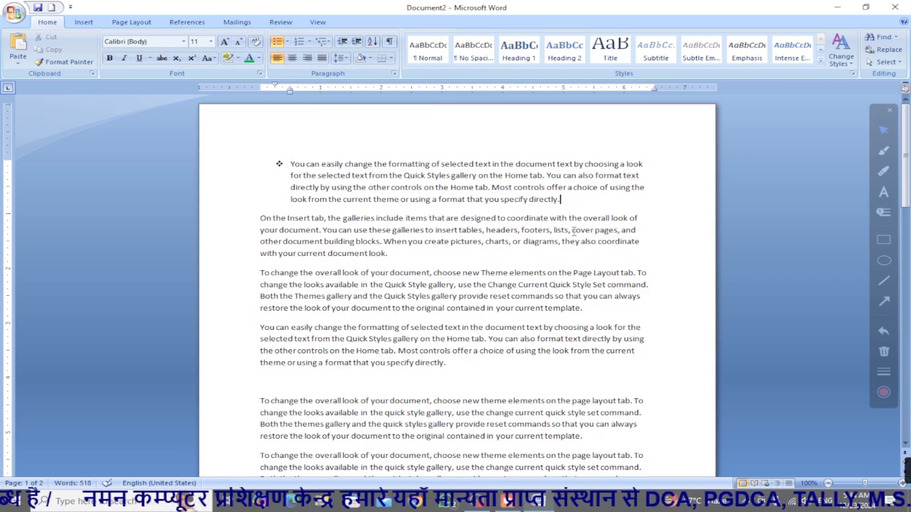
pyautogui.press('Return')
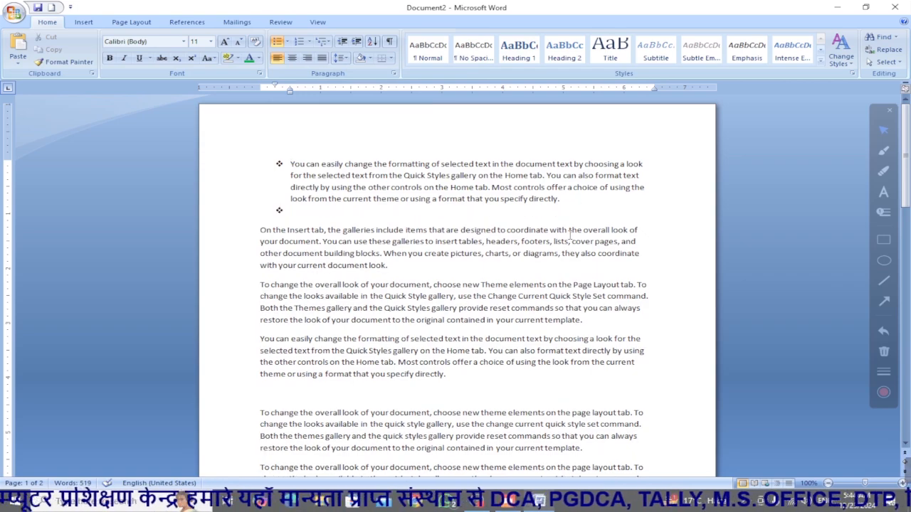
# Step: Add a bold and an italic copy of the "To change the overall look" paragraph to the list and switch its bullets to check marks
pyautogui.write('To change the overall look of your document, choose new Theme elements on the Page Layout tab. To change the looks available in the Quick Style gallery, use the Change Current Quick Style Set command. Both the Themes gallery and the Quick Styles gallery provide reset commands so that you can always restore the look of your document to the original contained in your current template. To change the overall look of your document, choose new Theme elements on the Page Layout tab. To change the looks available in the Quick Style gallery, use the Change Current Quick Style Set command. Both the Themes gallery and the Quick Styles gallery provide reset commands so that you can always restore the look of your document to the original contained in your current template.')
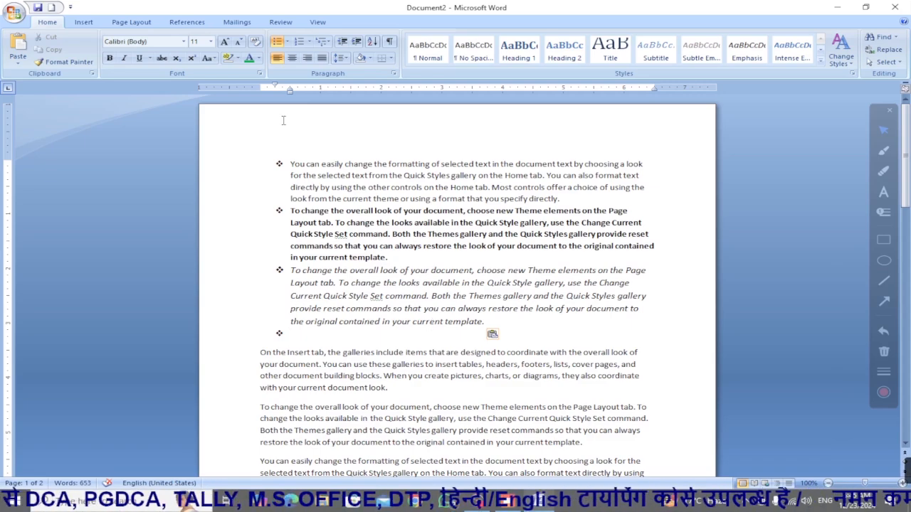
pyautogui.click(288, 42)
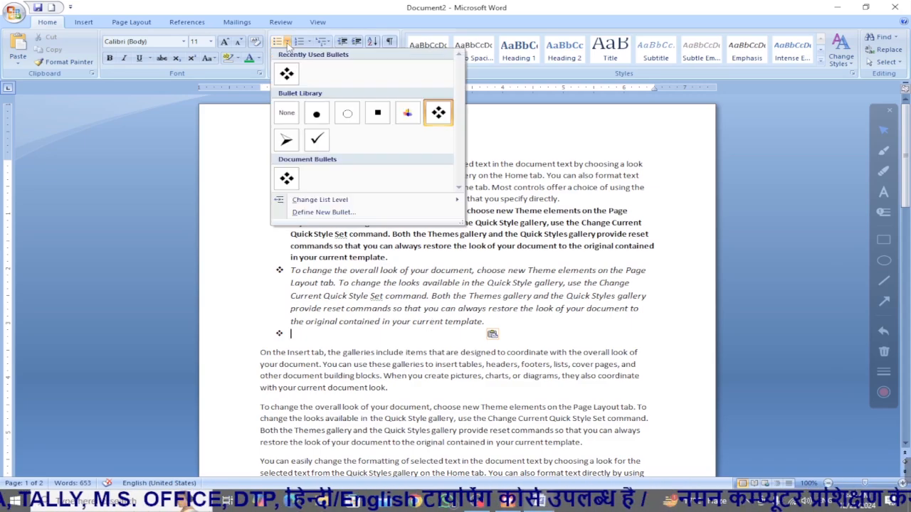
pyautogui.click(318, 141)
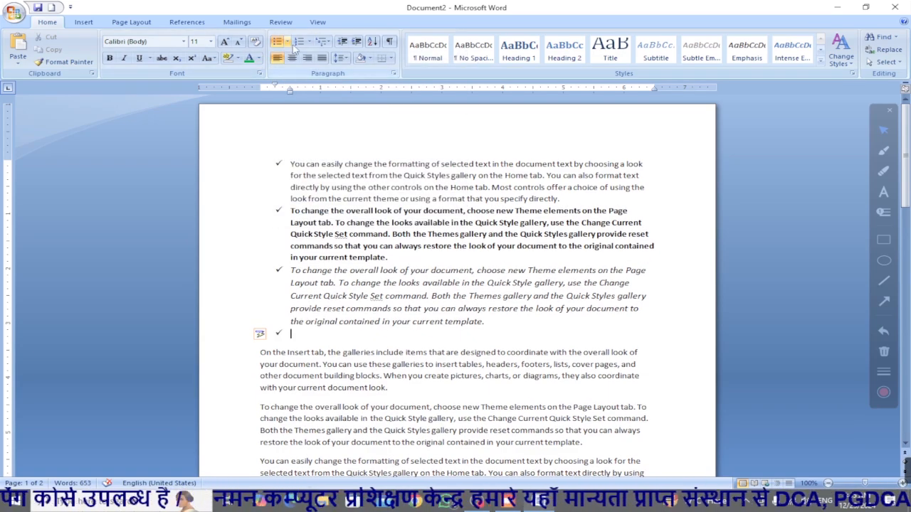
# Step: Convert the check-mark list at the document's start to a numbered list in the a), b), c) format
pyautogui.click(309, 42)
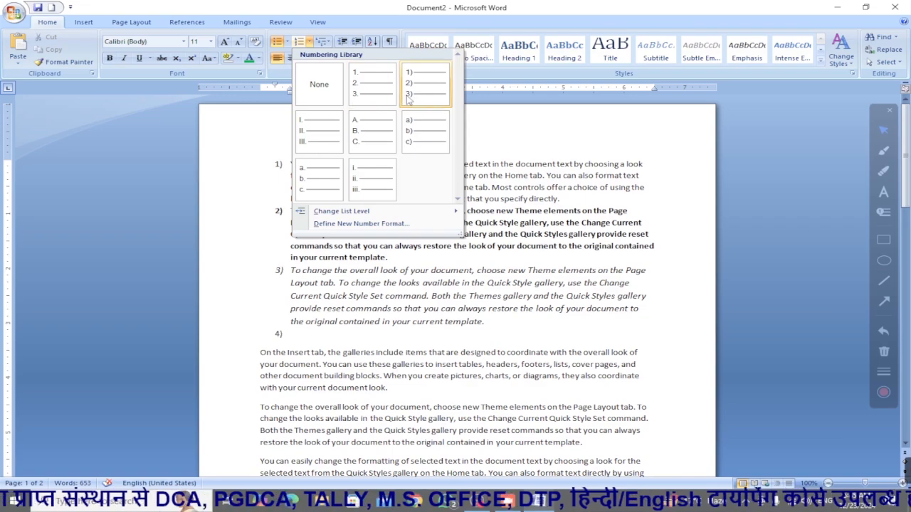
pyautogui.click(423, 135)
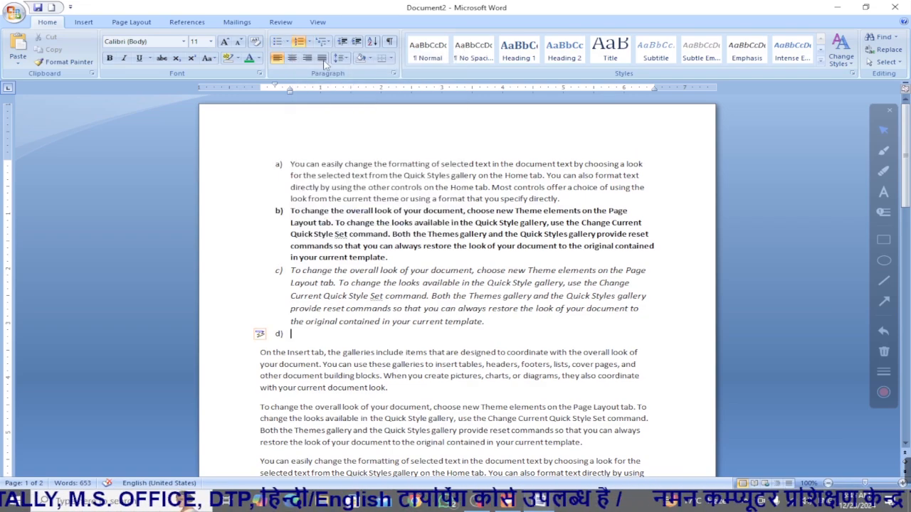
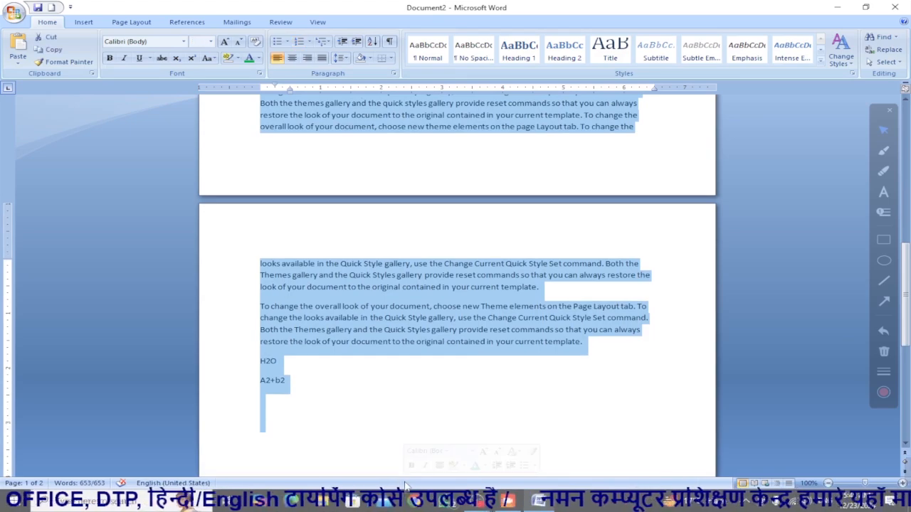
# Step: Clear the whole document and enter "Naman computer" as the first item of a 1., 2., 3. numbered list
pyautogui.press('Delete')
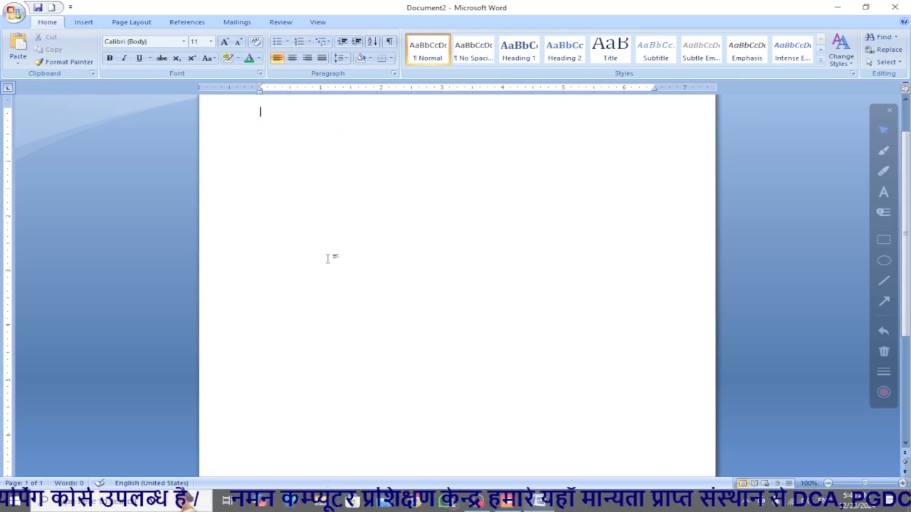
pyautogui.write('Naman computer')
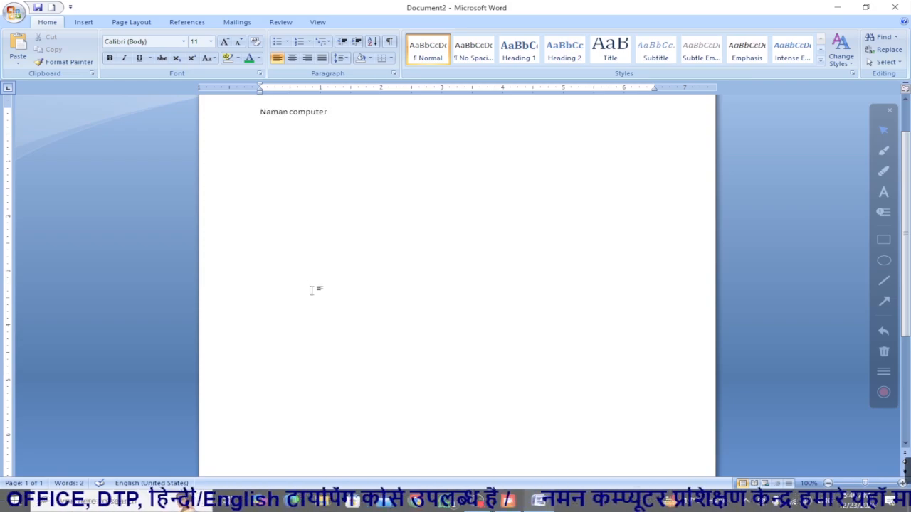
pyautogui.click(287, 42)
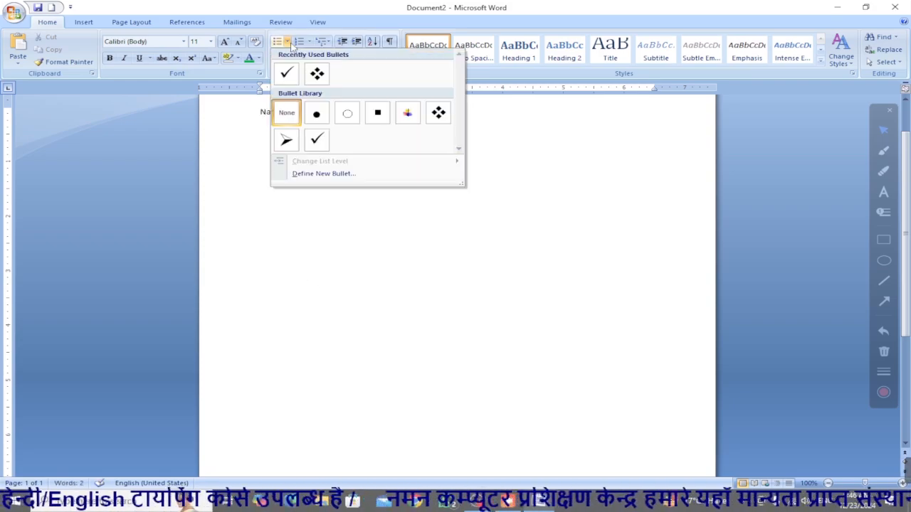
pyautogui.click(310, 42)
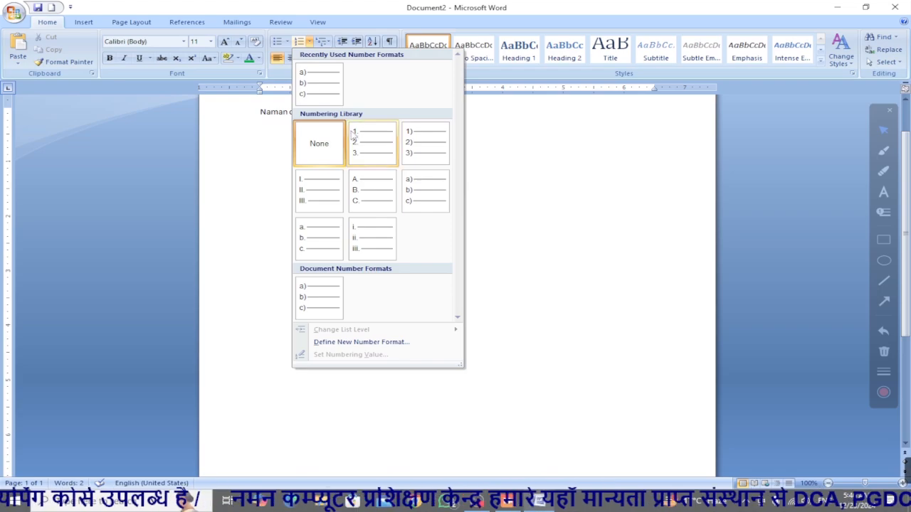
pyautogui.click(371, 142)
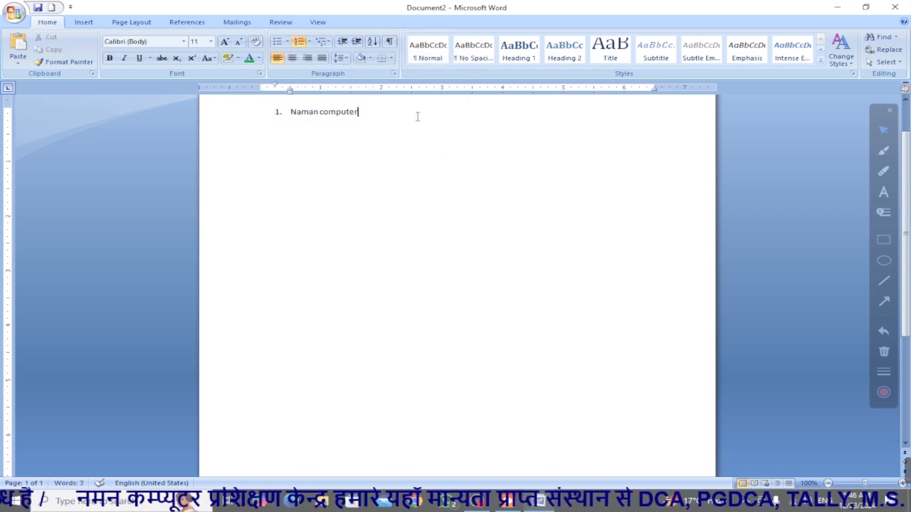
# Step: Add the second-level items "Dca" and "Pgdca" beneath "Naman computer" in the numbered list
pyautogui.press('Return')
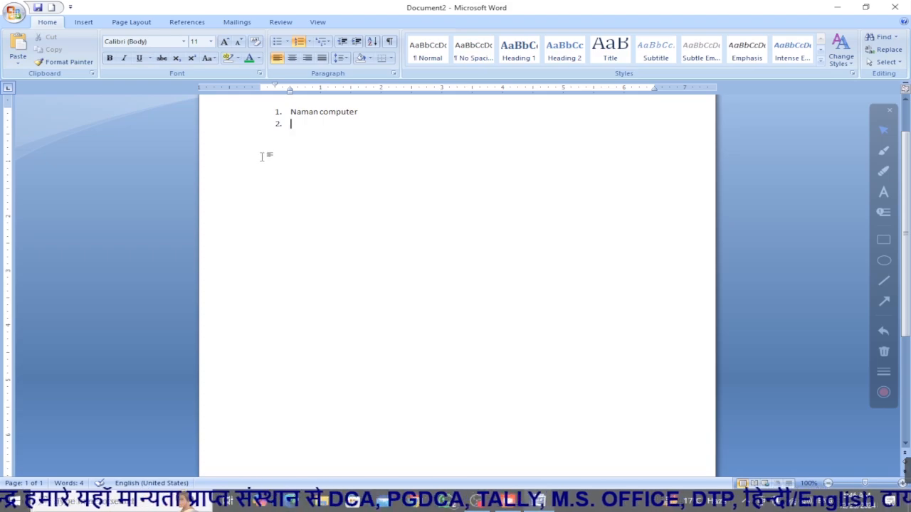
pyautogui.click(356, 44)
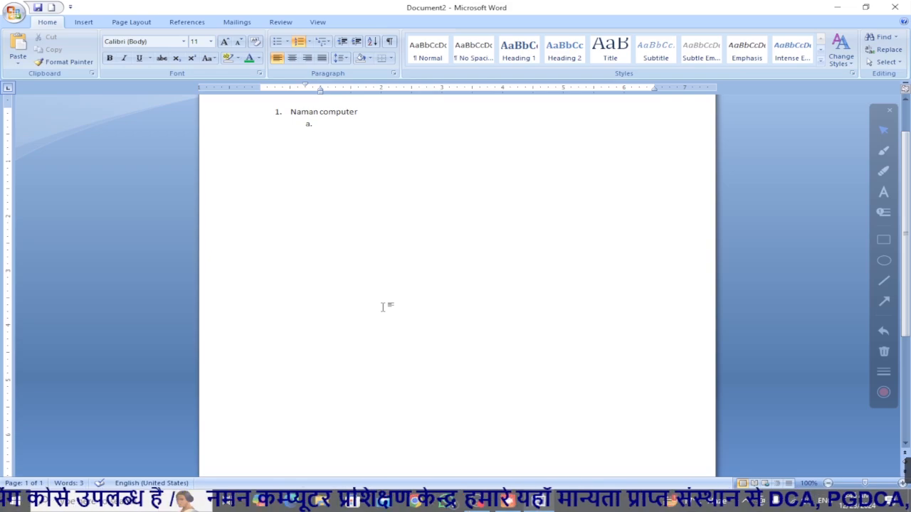
pyautogui.write('dca')
pyautogui.press('Return')
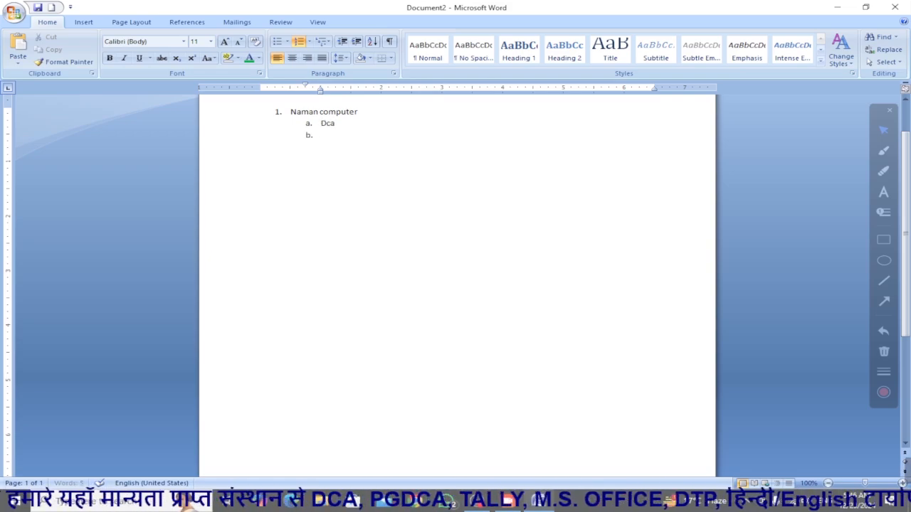
pyautogui.write('p')
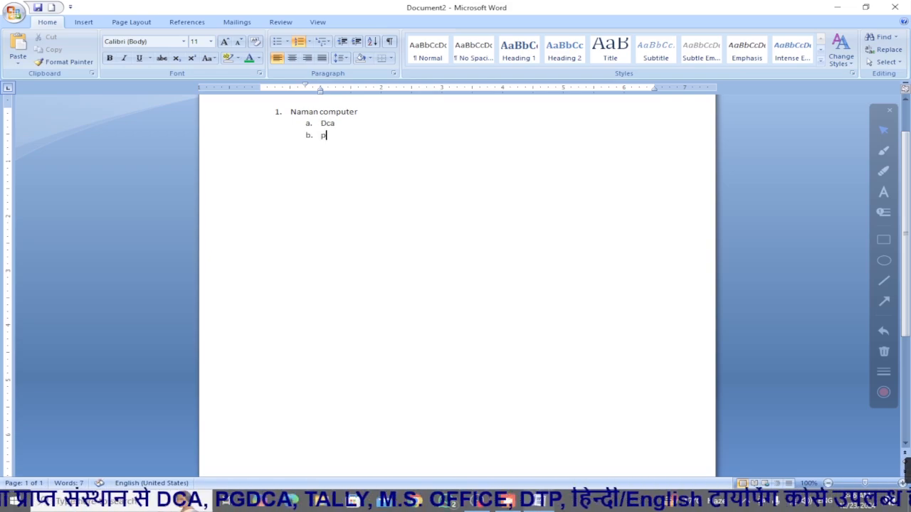
pyautogui.write('gdca')
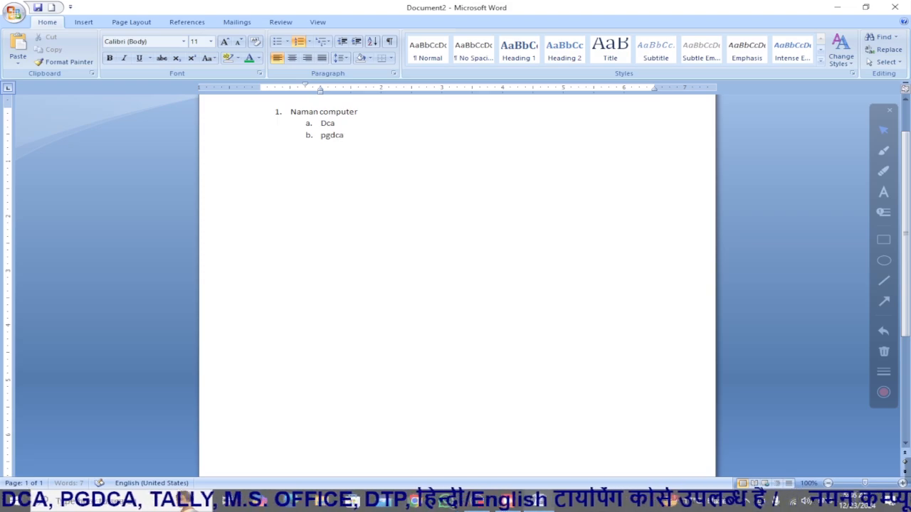
pyautogui.press('Return')
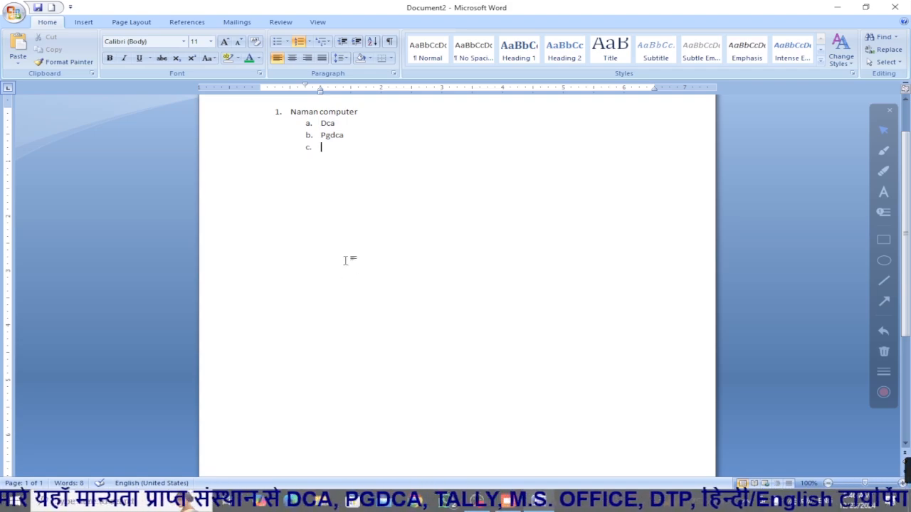
# Step: Return to the first list level and add "Tally corse" as item 2
pyautogui.click(342, 43)
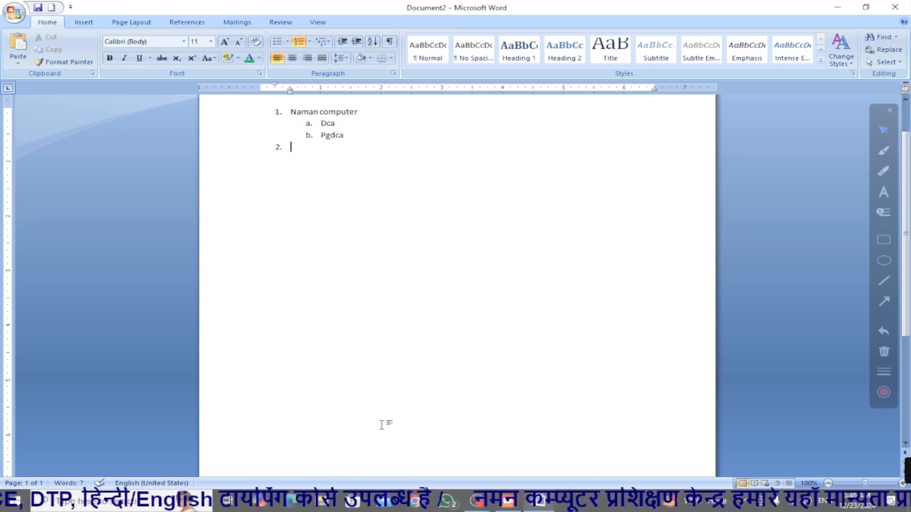
pyautogui.write('t')
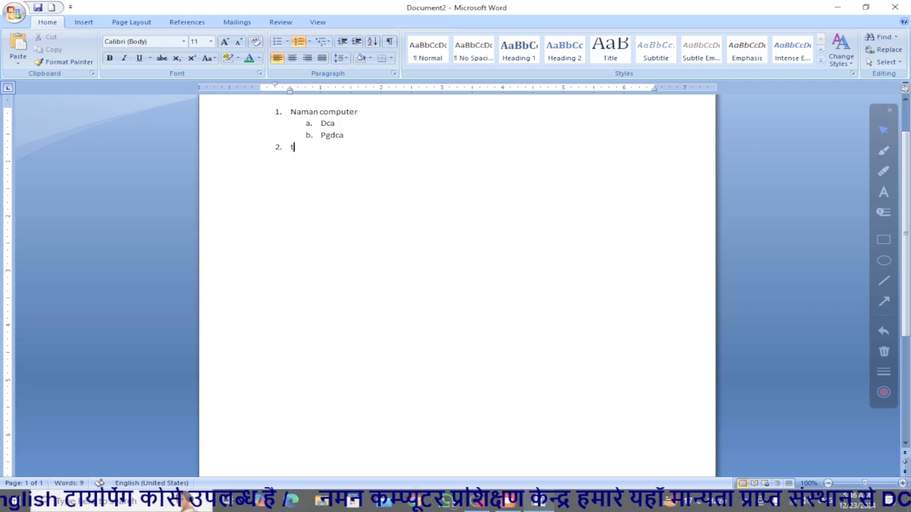
pyautogui.write('ally cors')
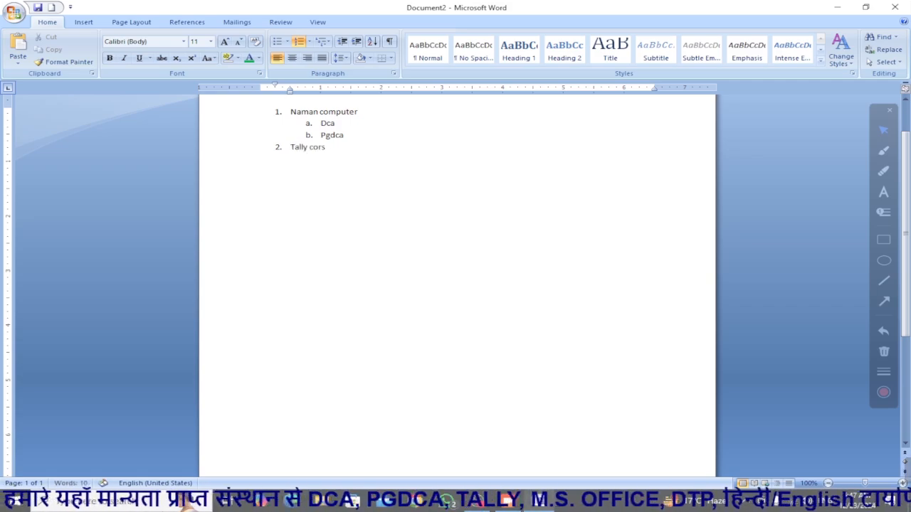
pyautogui.write('e')
pyautogui.press('Return')
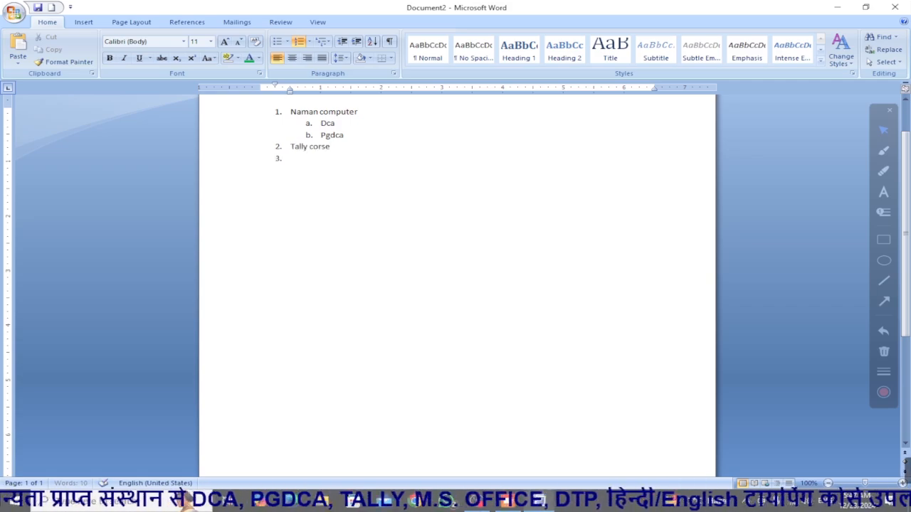
# Step: Add the second-level items "Tally erp 9" and "cca" beneath "Tally corse"
pyautogui.click(354, 44)
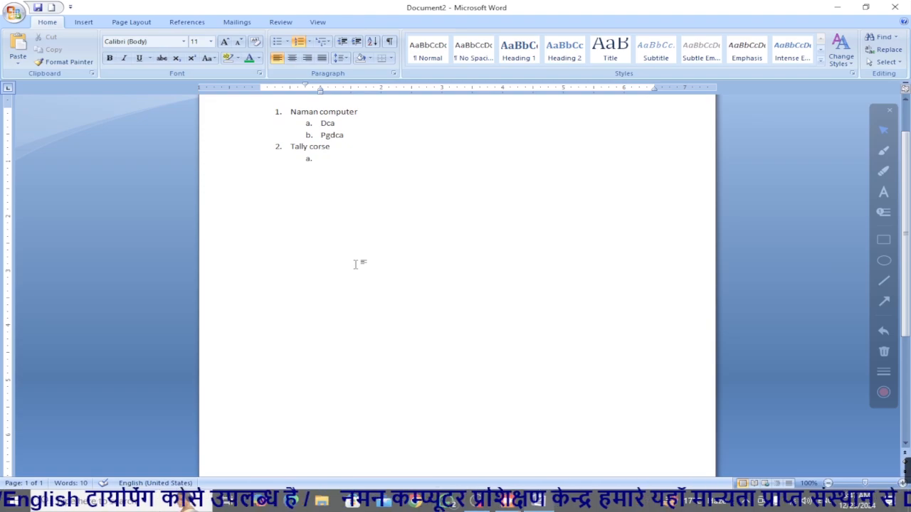
pyautogui.write('Tally')
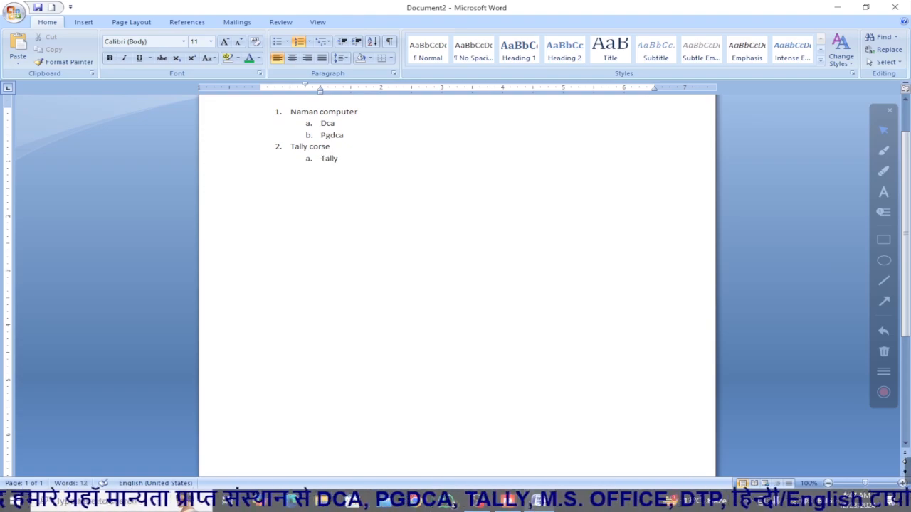
pyautogui.write(' erp')
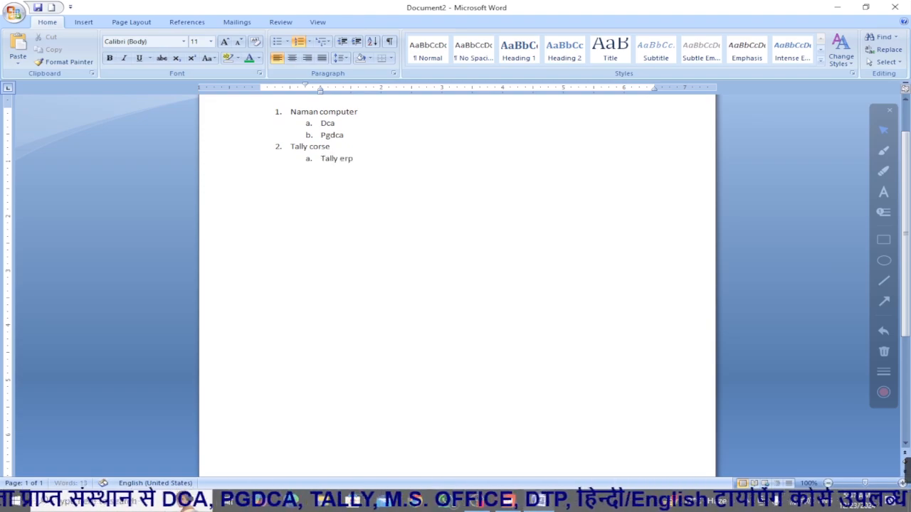
pyautogui.write(' 9')
pyautogui.press('Return')
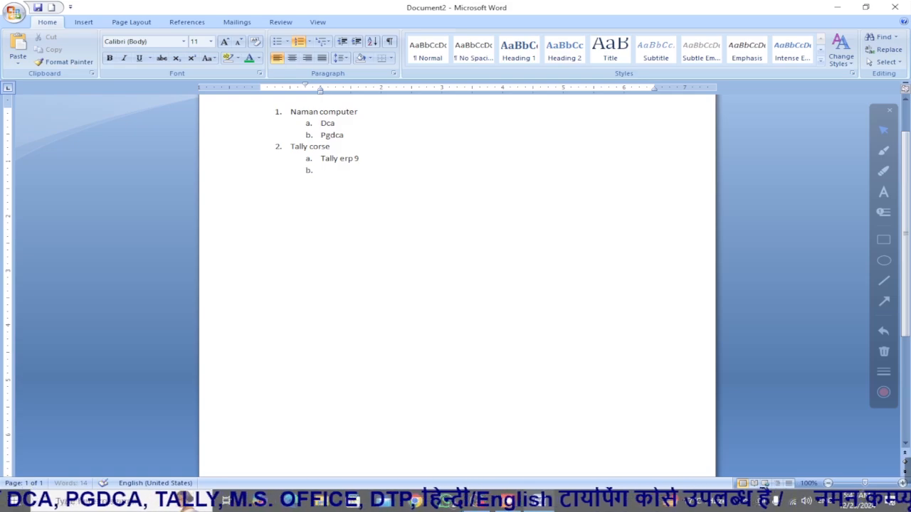
pyautogui.write('cca')
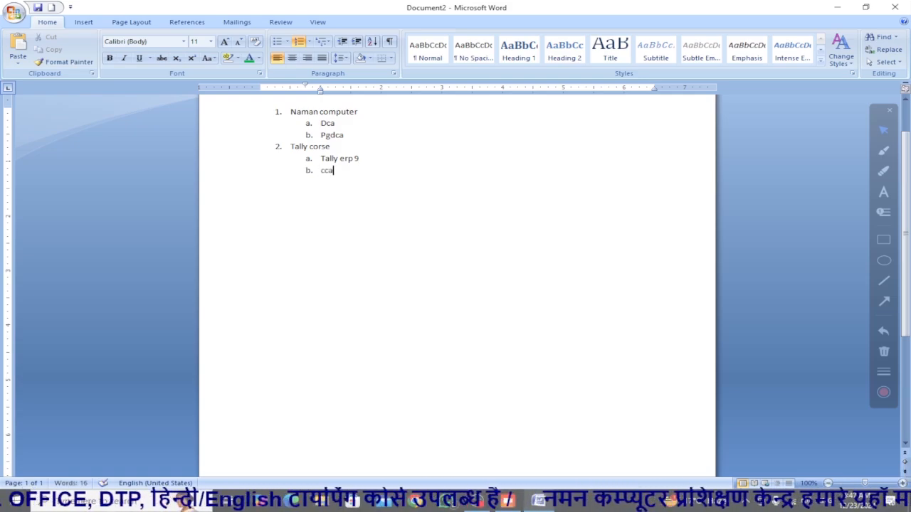
pyautogui.press('Return')
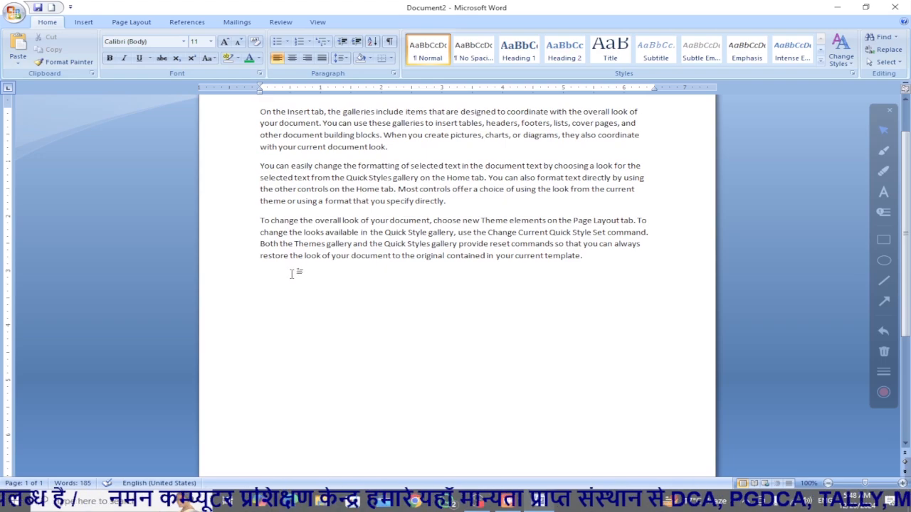
# Step: Center all three sample paragraphs together with the empty line below them
pyautogui.click(292, 59)
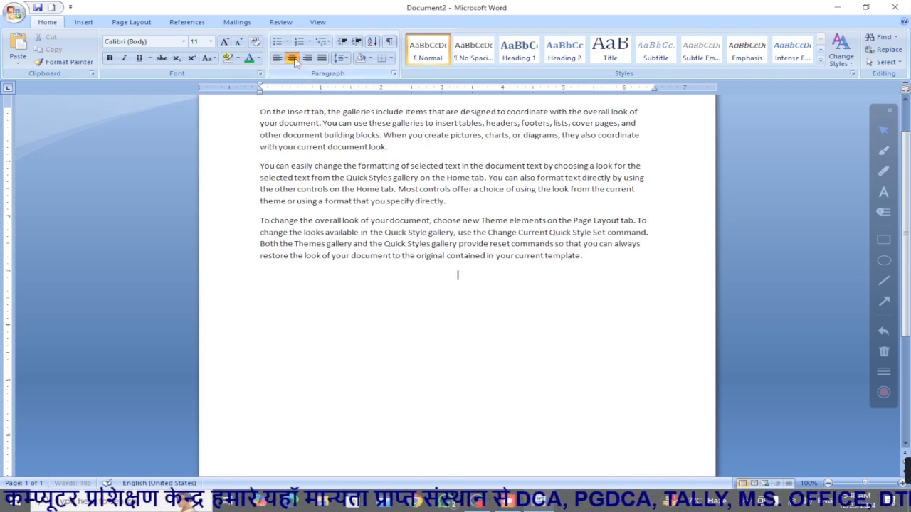
pyautogui.moveTo(259, 111); pyautogui.dragTo(629, 274)
pyautogui.click(292, 59)
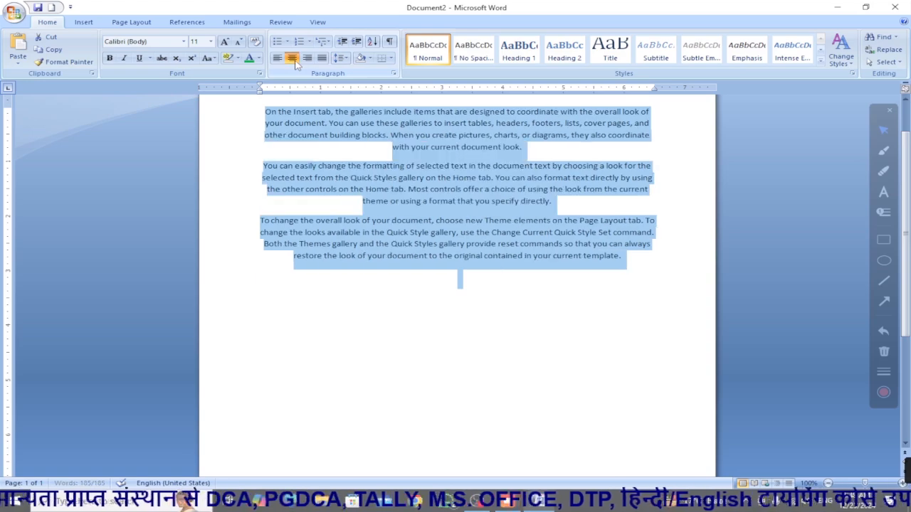
# Step: Align the three selected paragraphs to the right, and finally set them to Justify
pyautogui.scroll(2, 453, 178)
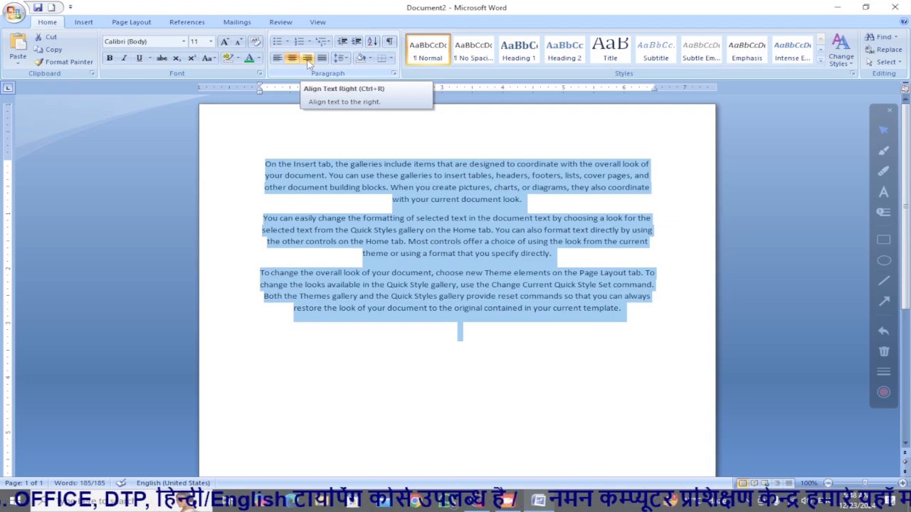
pyautogui.click(307, 59)
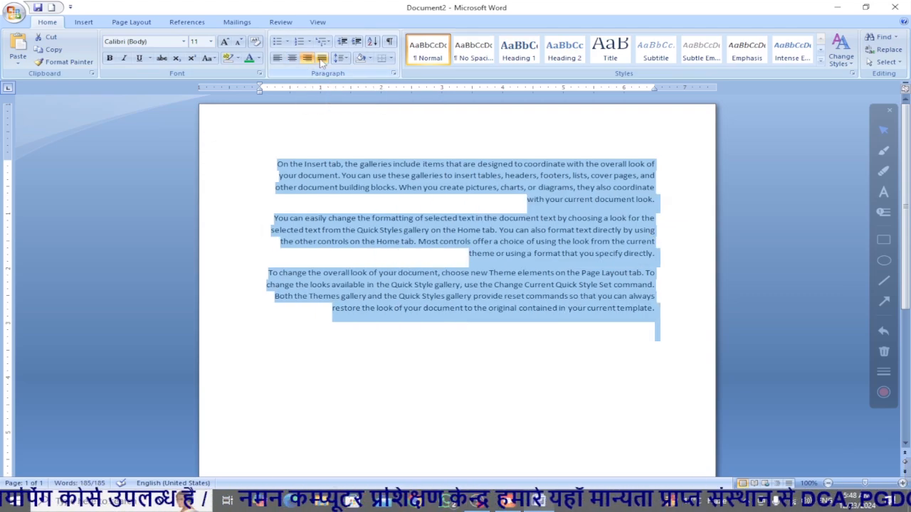
pyautogui.click(322, 59)
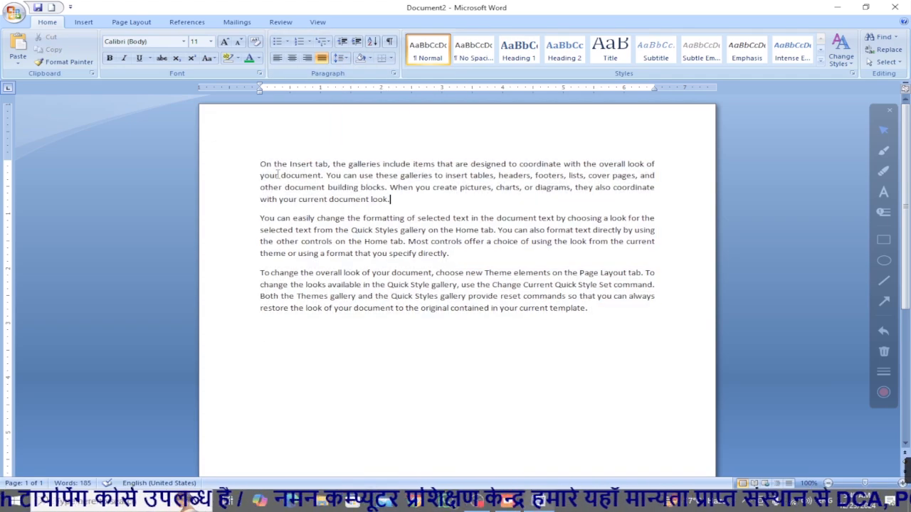
# Step: Set the line spacing of the first paragraph, beginning "On the Insert tab", to 2.0
pyautogui.moveTo(262, 165); pyautogui.dragTo(336, 204)
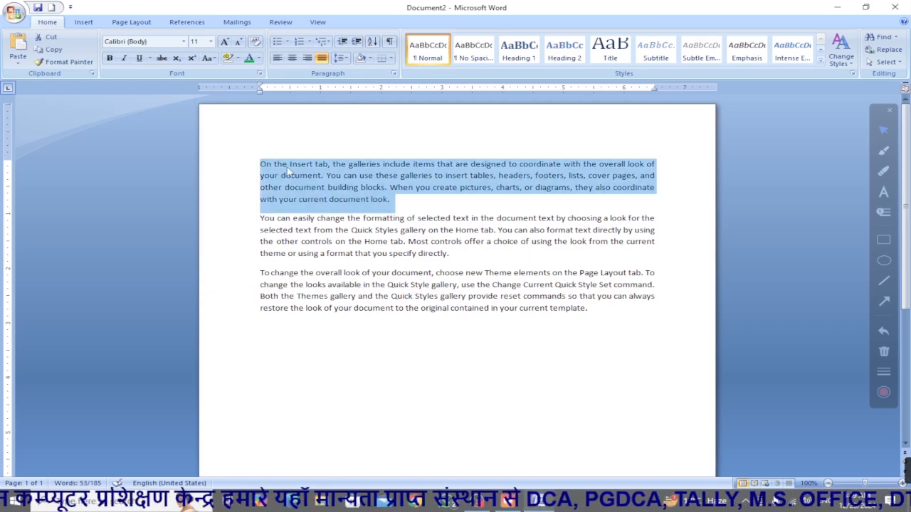
pyautogui.click(341, 58)
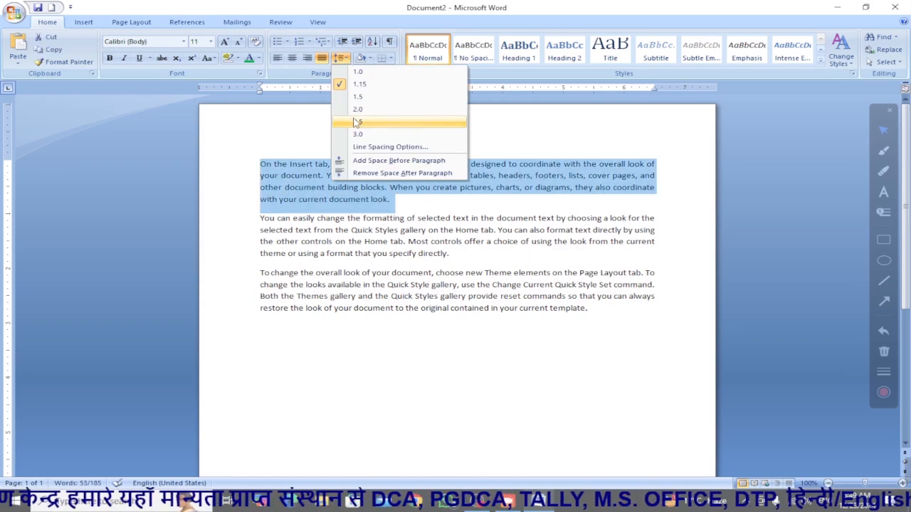
pyautogui.click(358, 111)
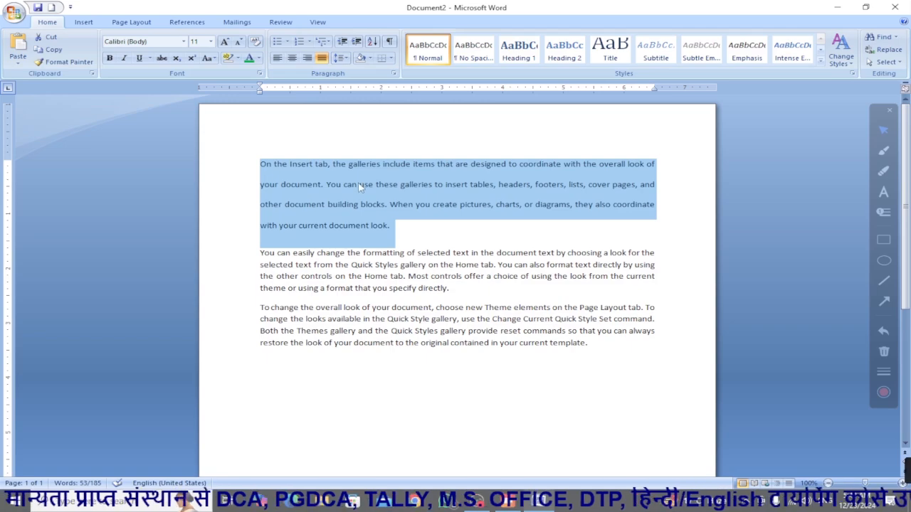
# Step: Set the first paragraph's line spacing to 1.0, and remove the space after the first two paragraphs
pyautogui.click(341, 58)
pyautogui.click(351, 73)
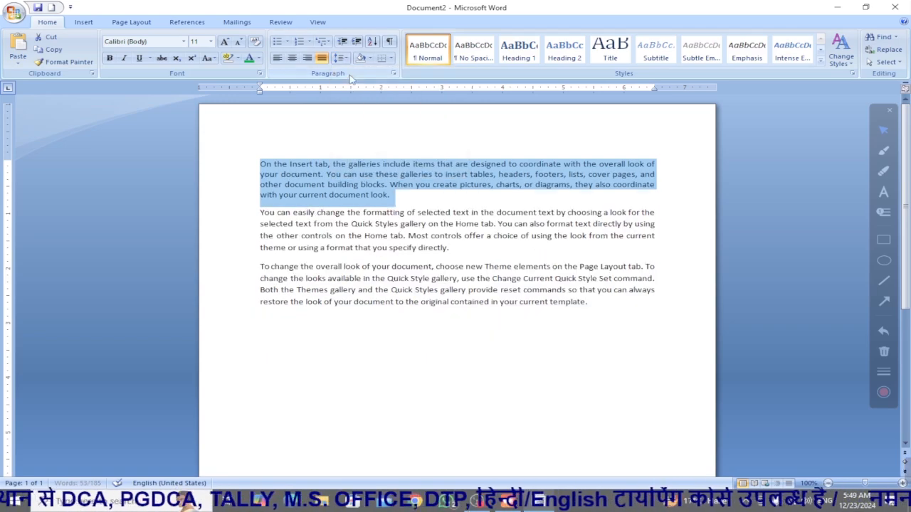
pyautogui.click(341, 57)
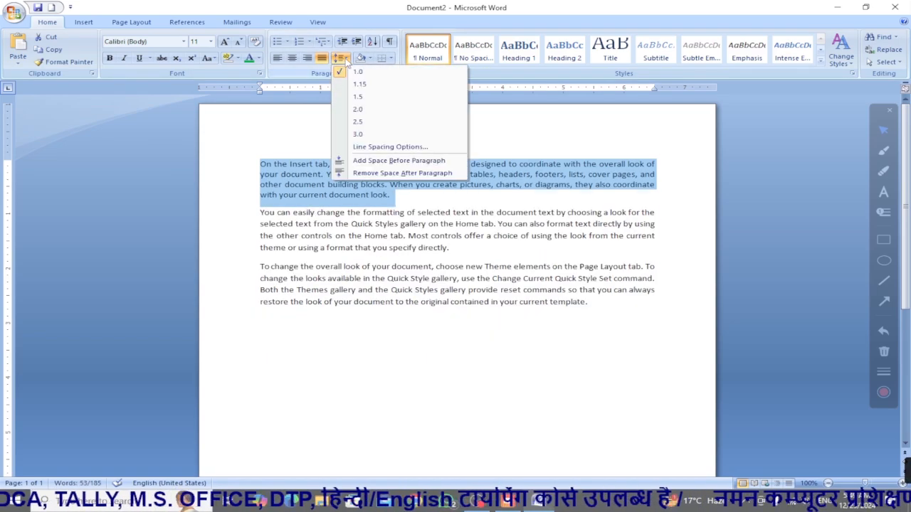
pyautogui.click(341, 175)
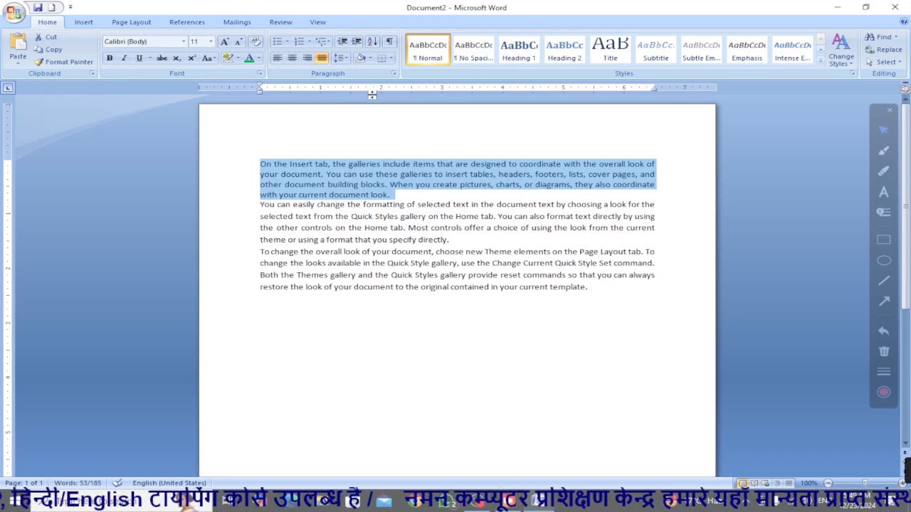
# Step: Shade the second paragraph, beginning "You can easily change", in standard yellow
pyautogui.click(359, 212)
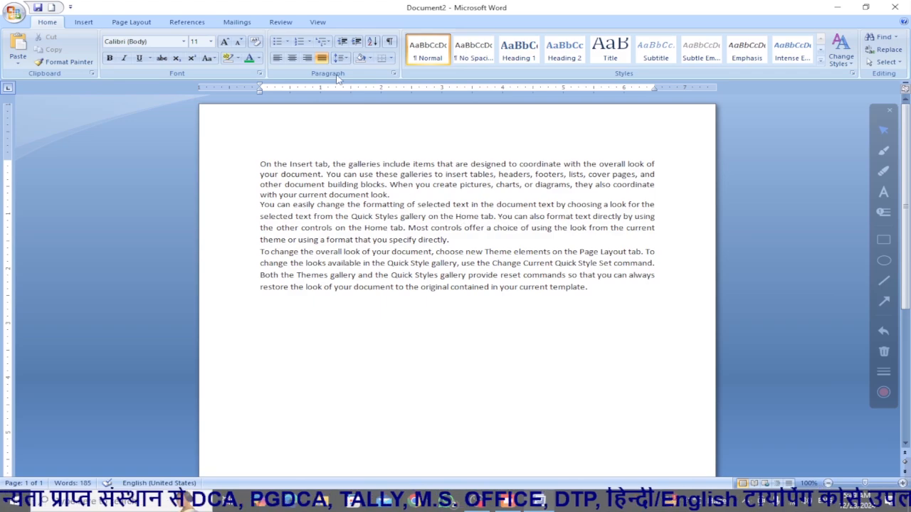
pyautogui.click(369, 58)
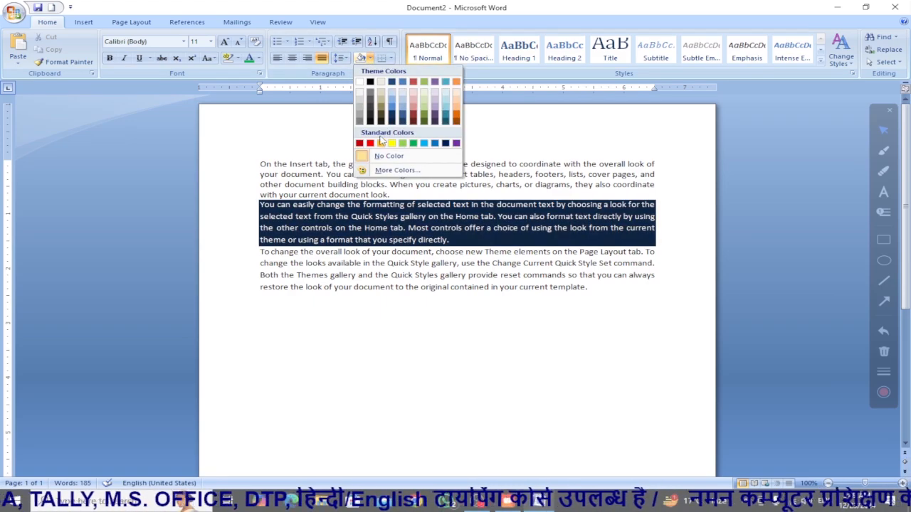
pyautogui.click(392, 143)
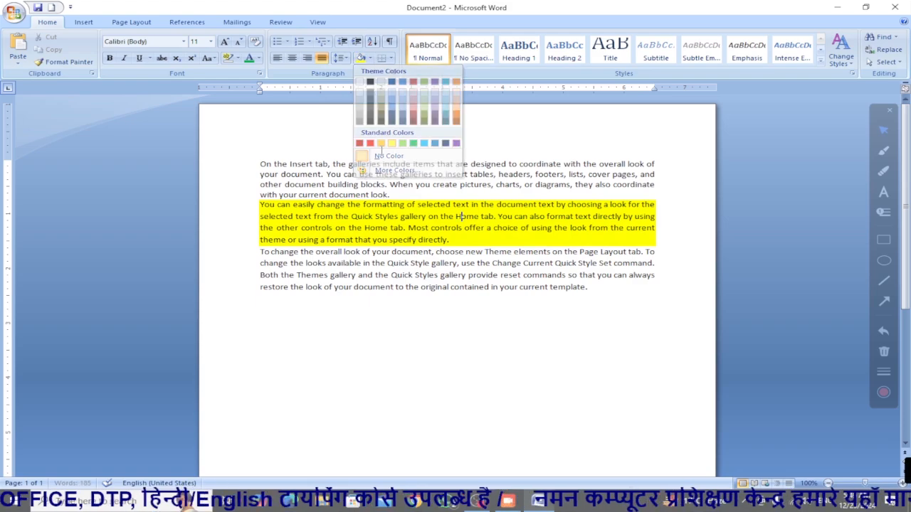
# Step: Shade the third paragraph, beginning "To change the overall look", in cyan picked from the extended color palette
pyautogui.click(498, 267)
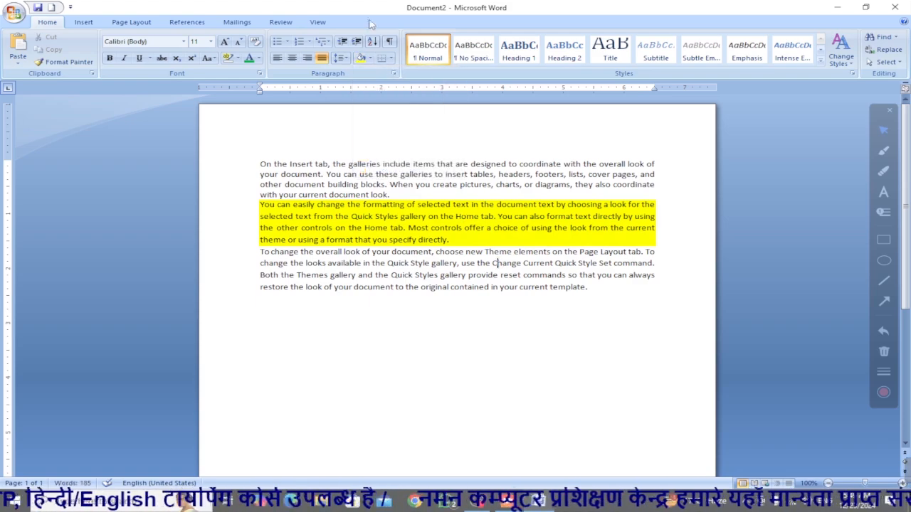
pyautogui.click(369, 58)
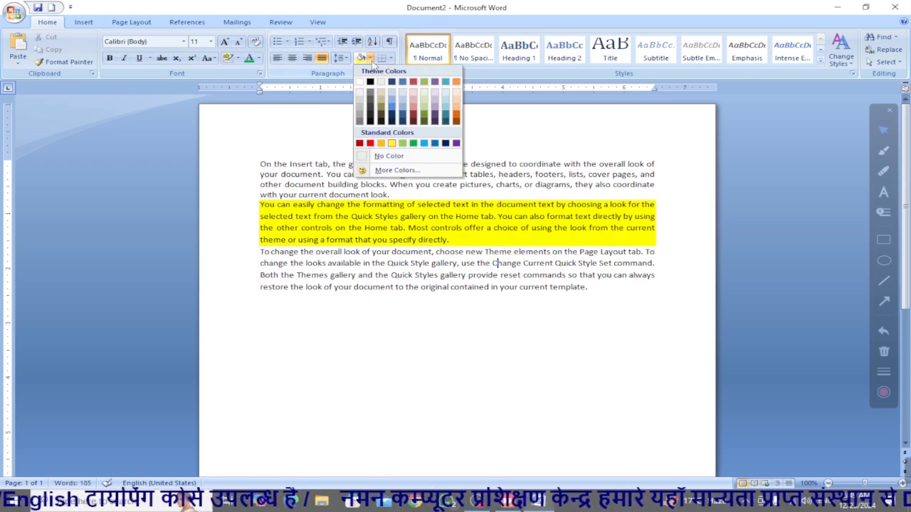
pyautogui.click(397, 170)
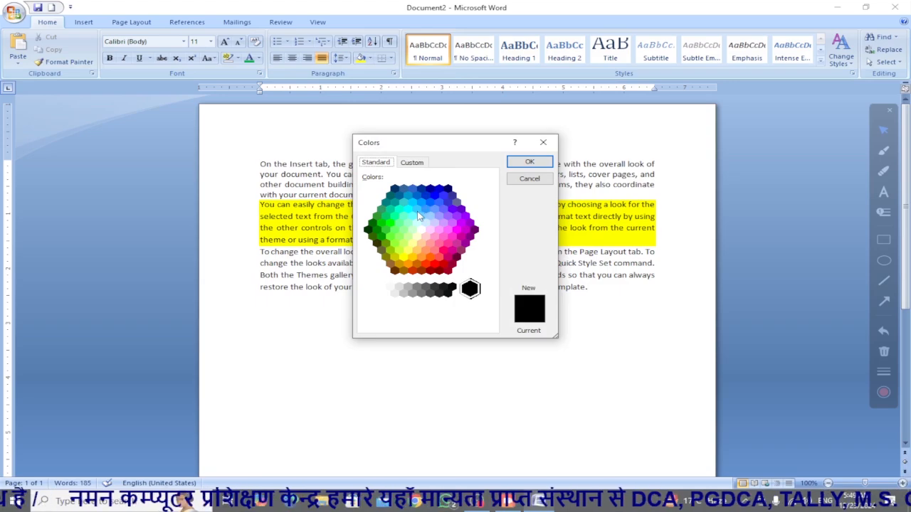
pyautogui.click(409, 213)
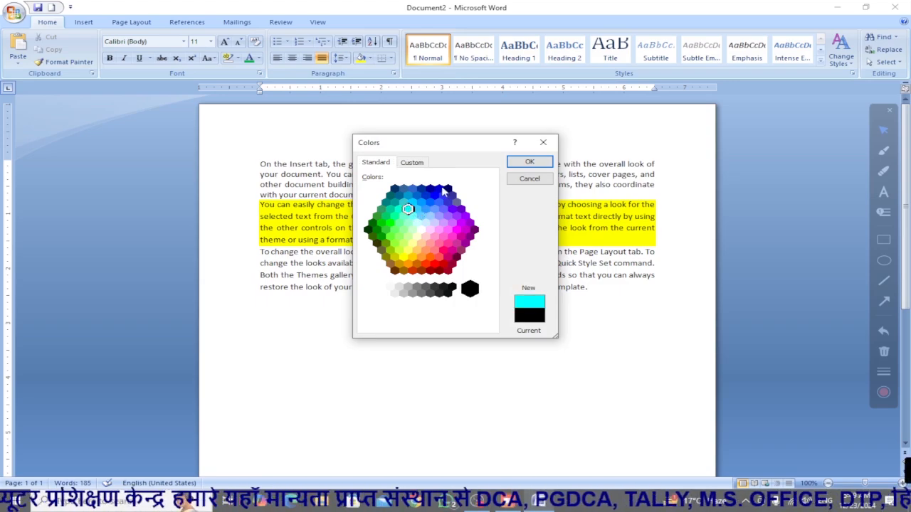
pyautogui.click(530, 162)
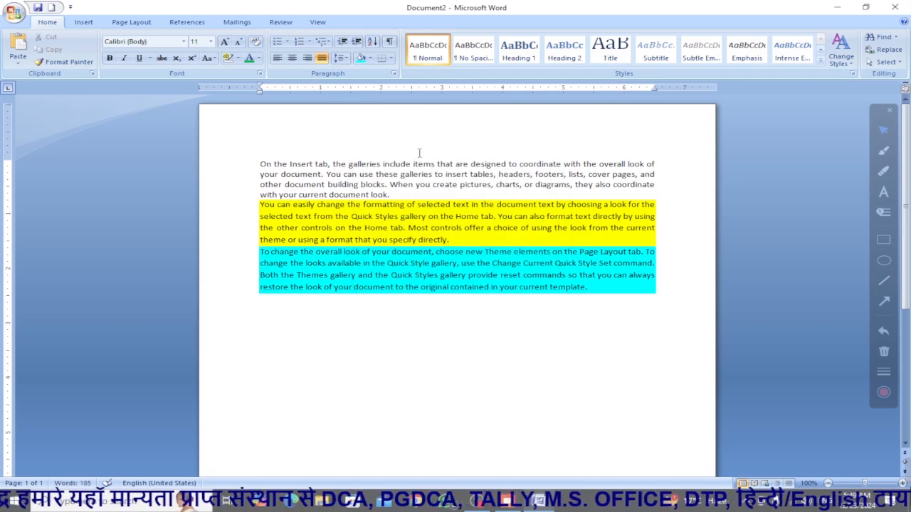
# Step: Shade the first paragraph, beginning "On the Insert tab", in light pink picked from the extended color palette
pyautogui.click(390, 58)
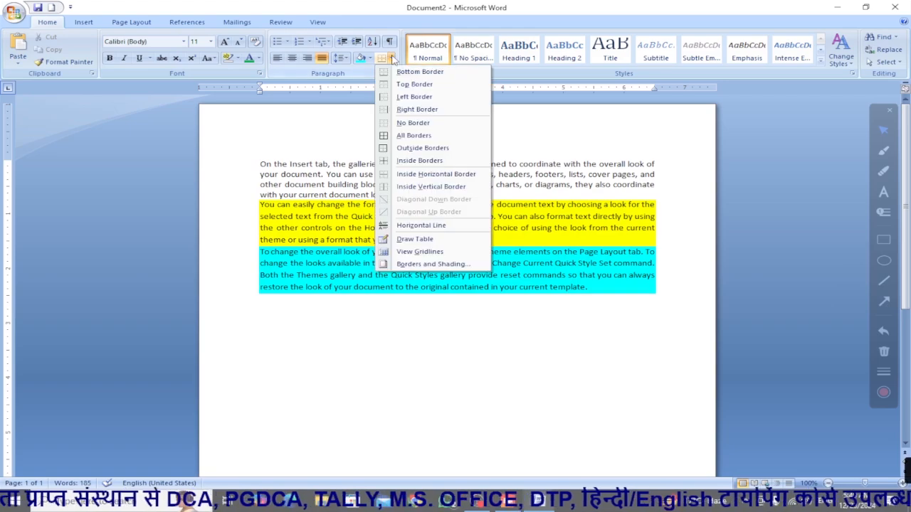
pyautogui.click(369, 59)
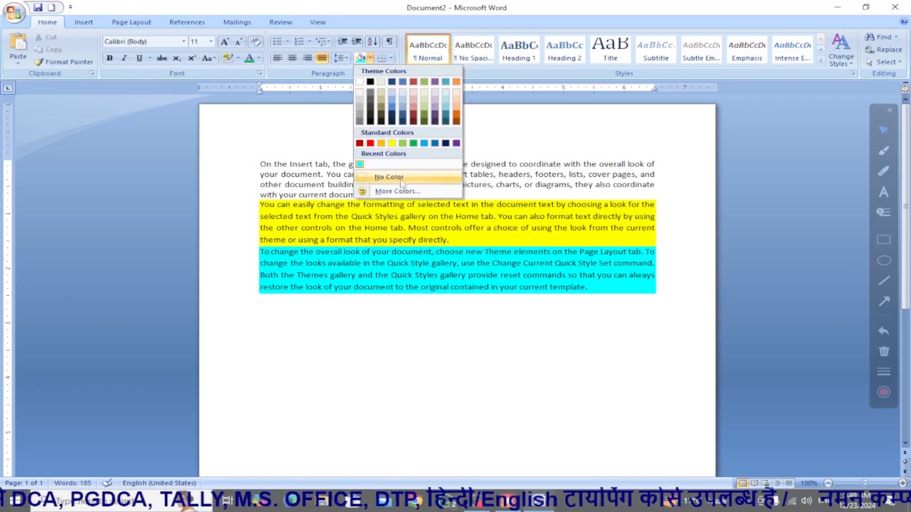
pyautogui.click(399, 192)
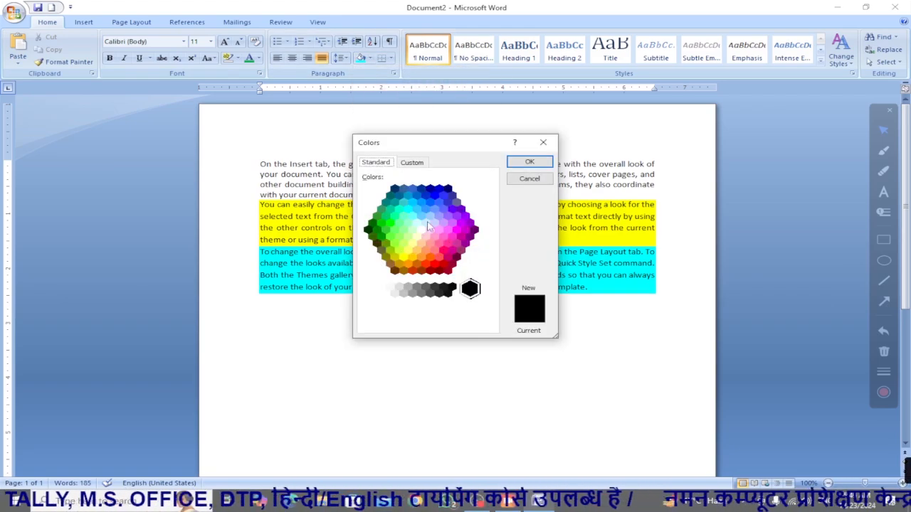
pyautogui.click(439, 229)
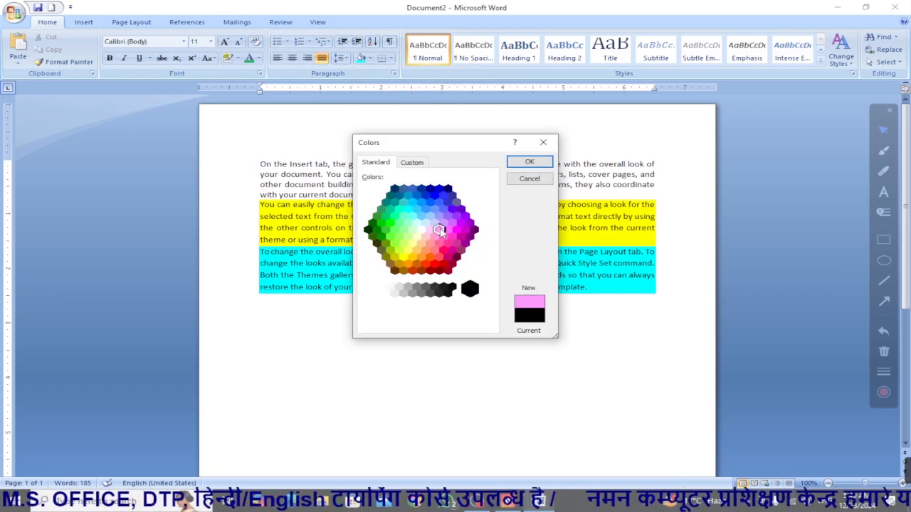
pyautogui.click(530, 164)
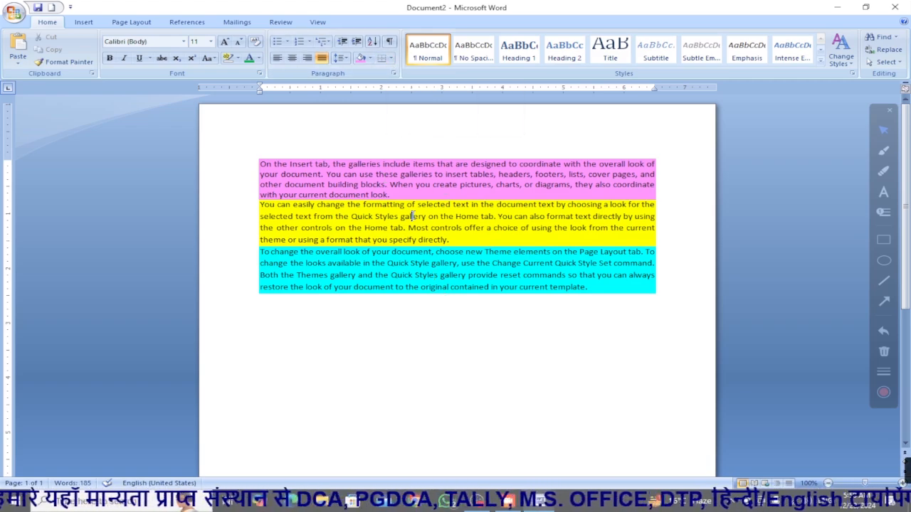
# Step: Apply all borders to the three shaded paragraphs, and switch their outside borders off again
pyautogui.click(391, 58)
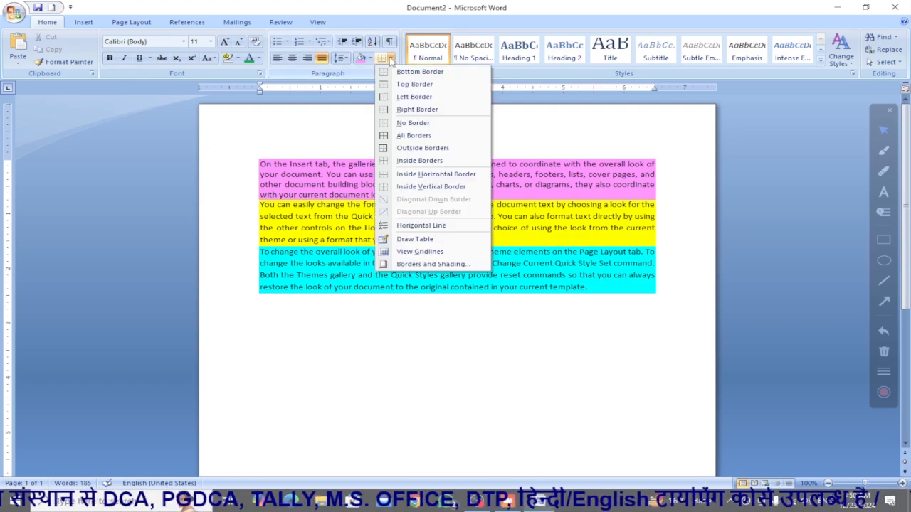
pyautogui.click(422, 148)
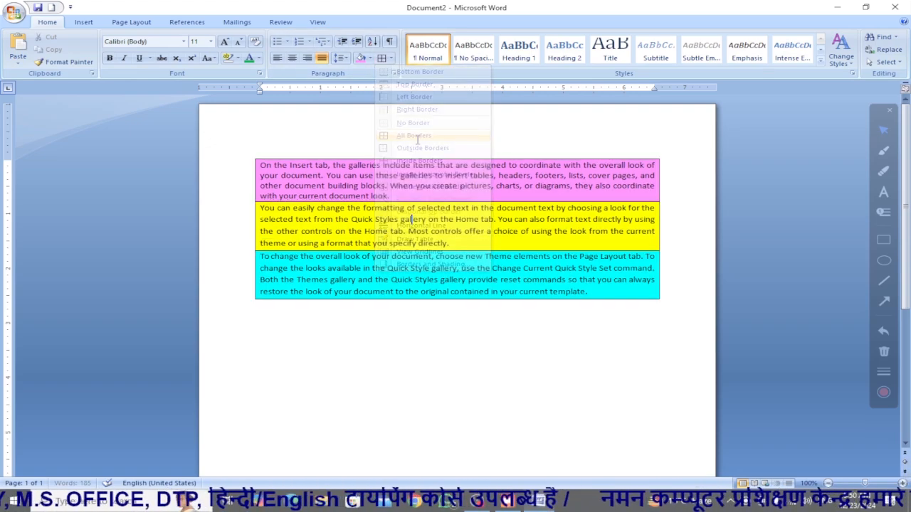
pyautogui.click(391, 59)
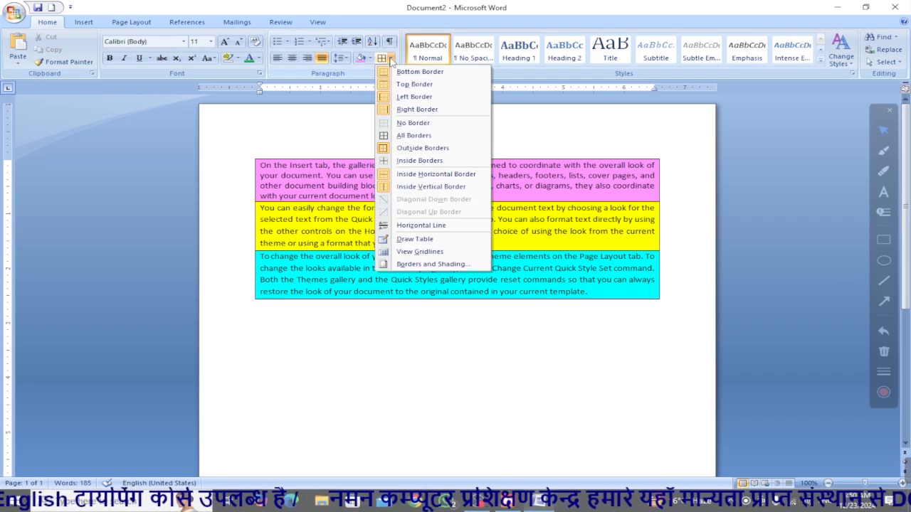
pyautogui.click(419, 148)
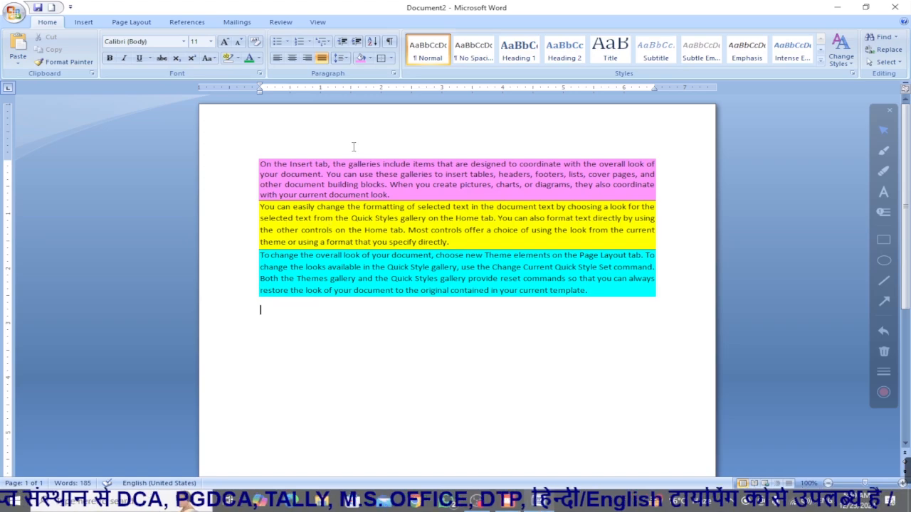
# Step: Try drawing a full-width single-cell table below the shaded paragraphs, and undo it
pyautogui.click(390, 58)
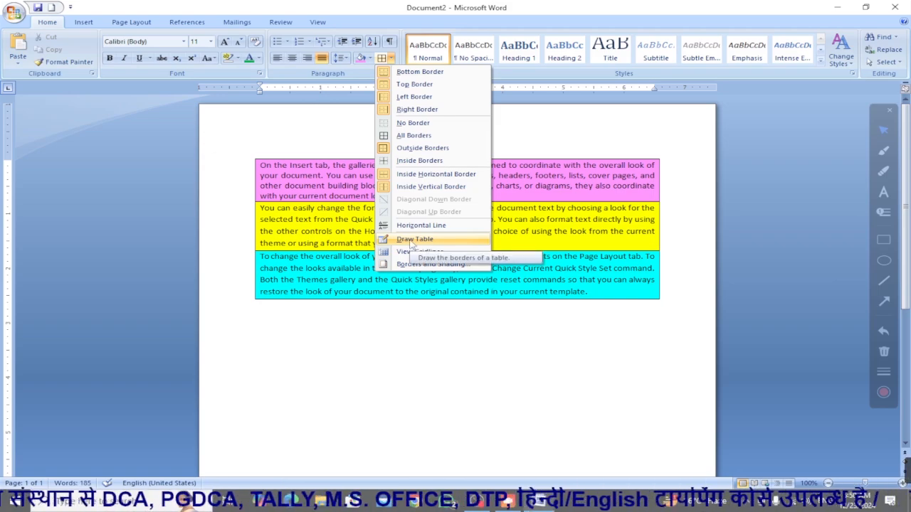
pyautogui.click(413, 242)
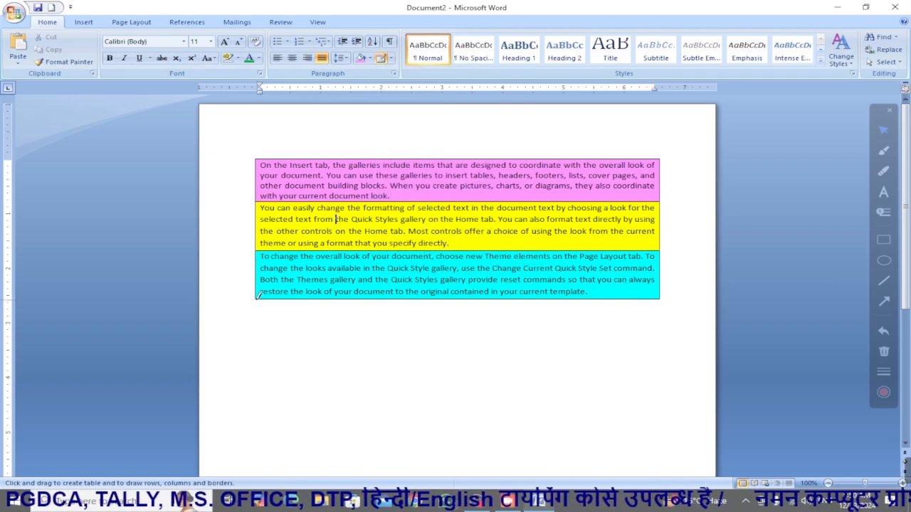
pyautogui.moveTo(257, 304)
pyautogui.mouseDown()
pyautogui.moveTo(502, 353)
pyautogui.moveTo(508, 367)
pyautogui.moveTo(670, 353)
pyautogui.moveTo(653, 350)
pyautogui.moveTo(662, 350)
pyautogui.mouseUp()
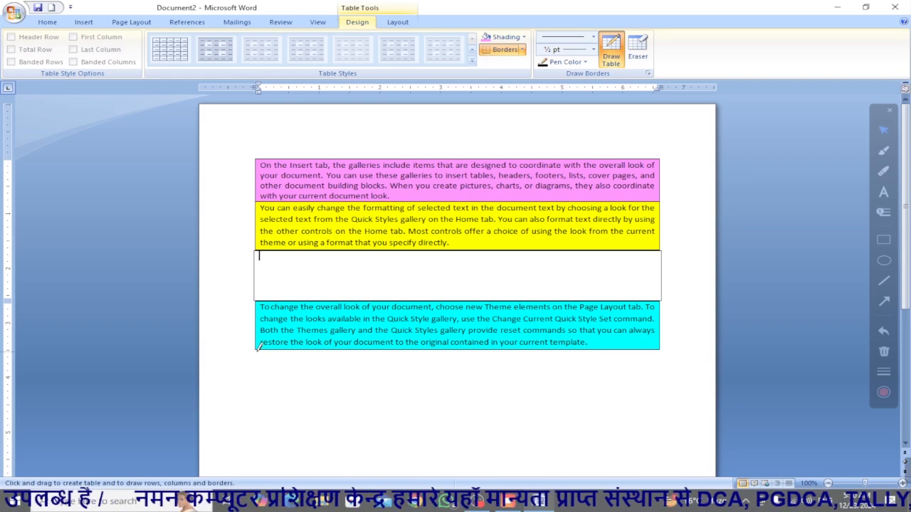
pyautogui.hotkey('ctrl', 'z')
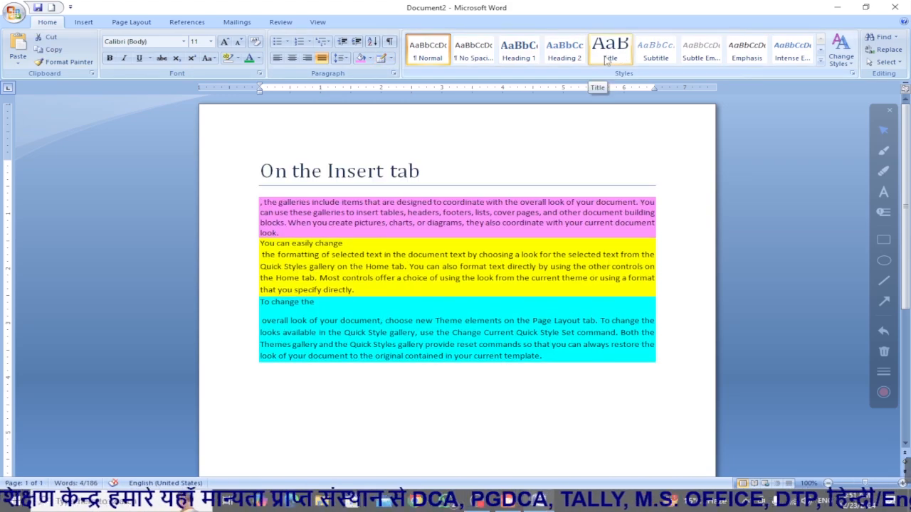
# Step: Apply the Title style to "On the Insert tab" and Heading 2 to the lines "You can easily change" and "To change the"
pyautogui.click(607, 61)
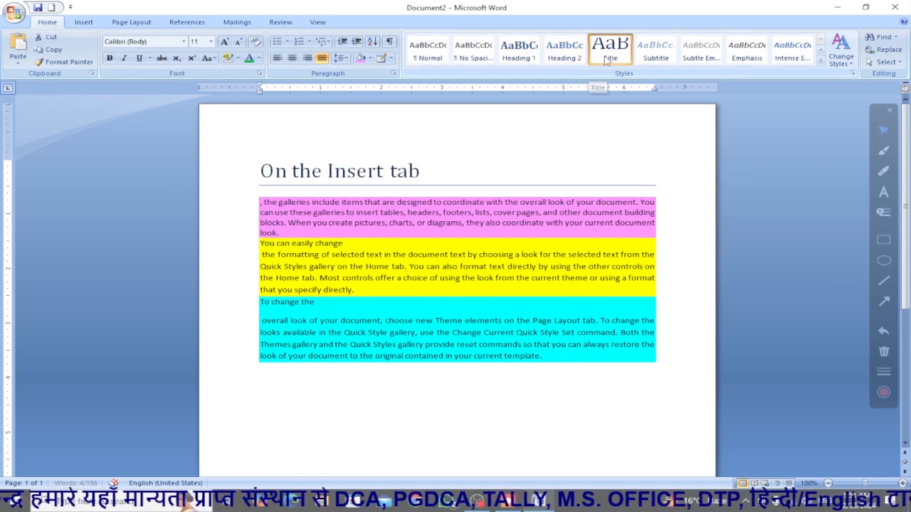
pyautogui.click(344, 244)
pyautogui.click(249, 242)
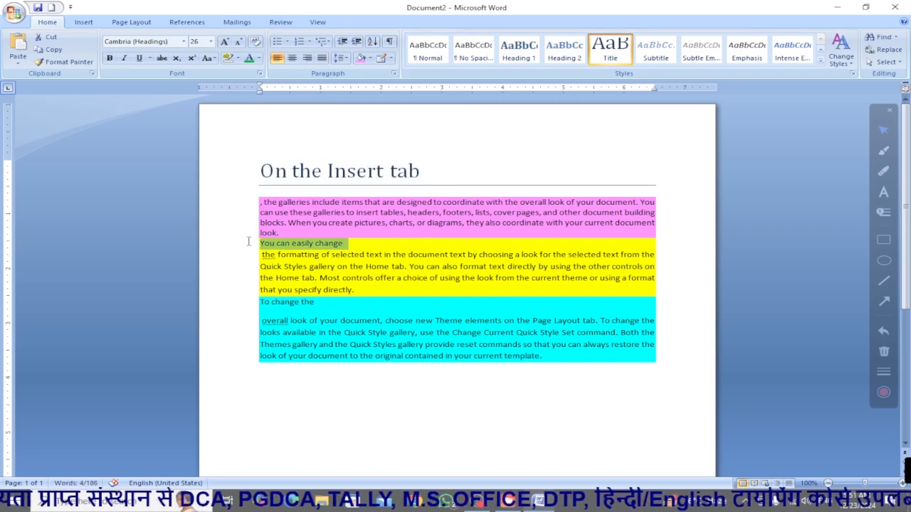
pyautogui.click(573, 57)
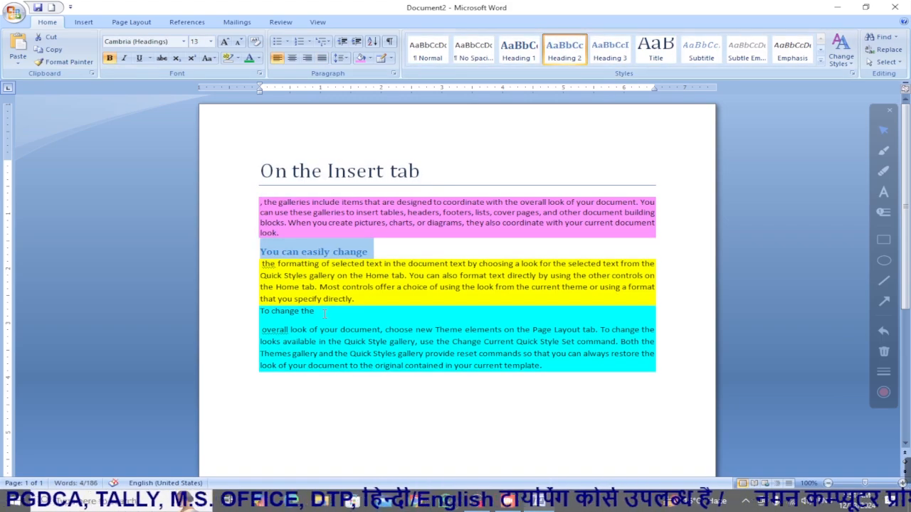
pyautogui.click(249, 314)
pyautogui.click(556, 60)
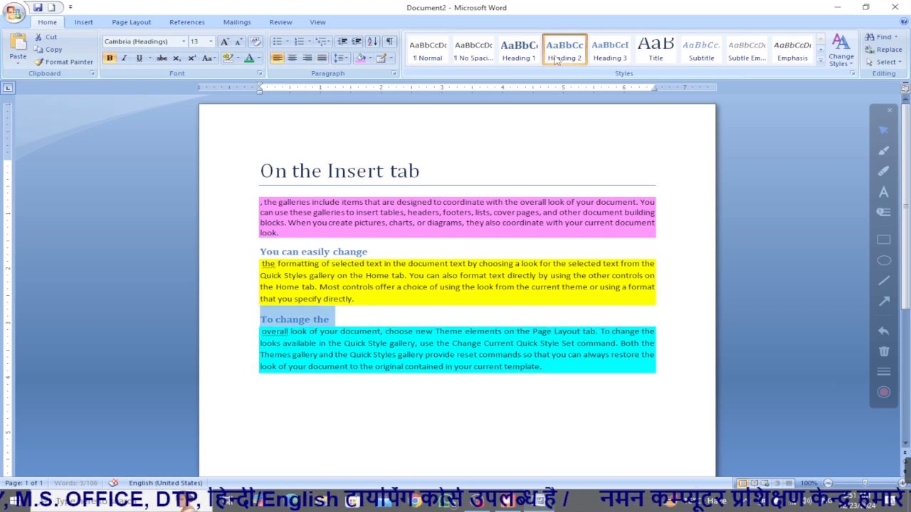
pyautogui.click(415, 324)
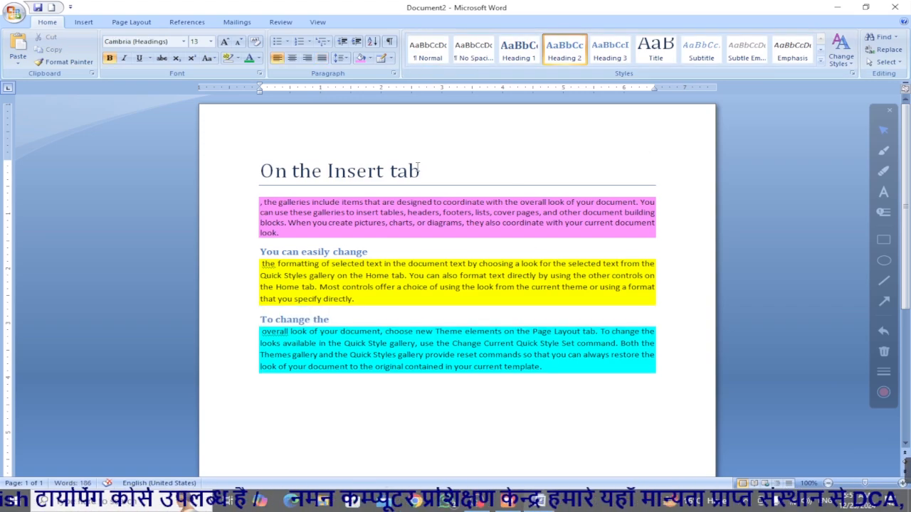
# Step: Change the document's style colors to the built-in Opulent color scheme
pyautogui.click(840, 51)
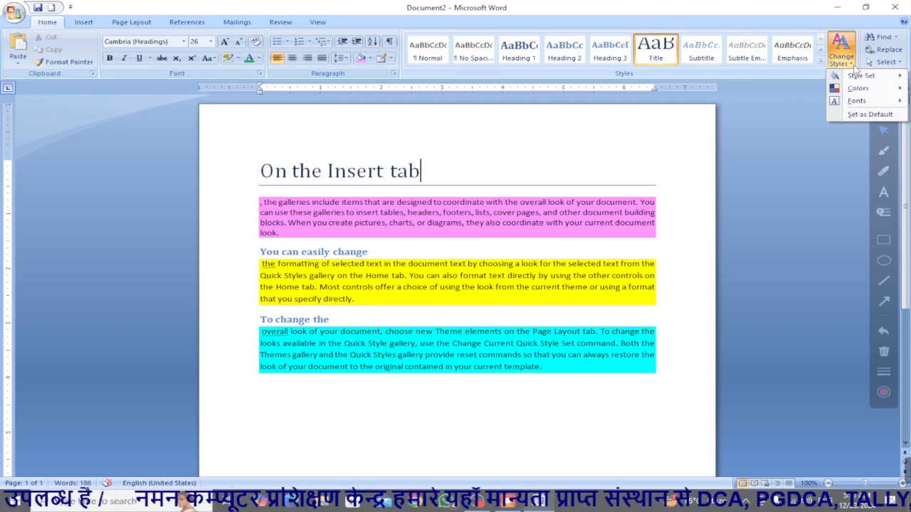
pyautogui.moveTo(857, 88)
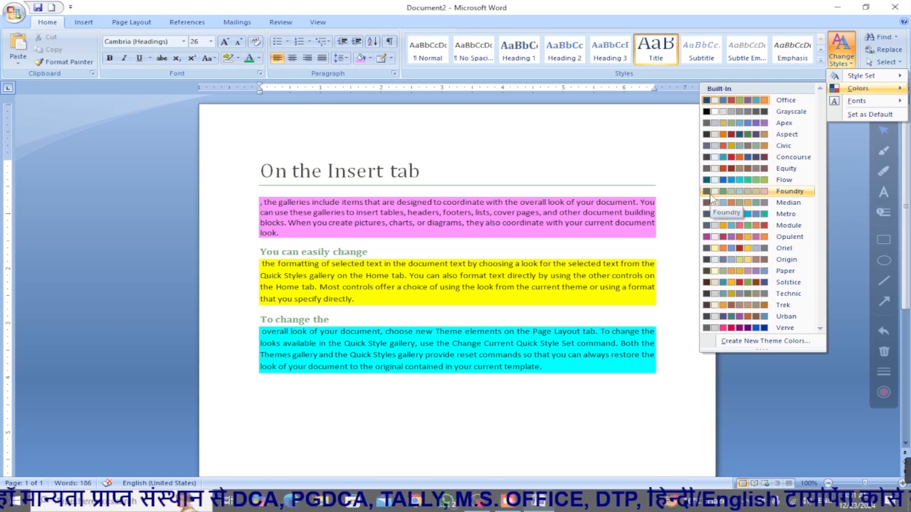
pyautogui.click(714, 242)
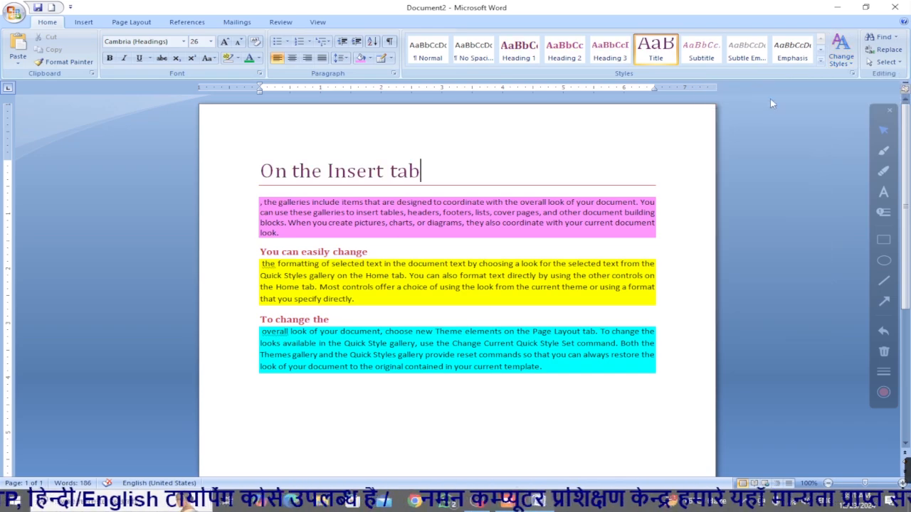
# Step: Search the document for "the" and go through its matches up to the one before "Quick Styles gallery" in the yellow paragraph
pyautogui.click(893, 39)
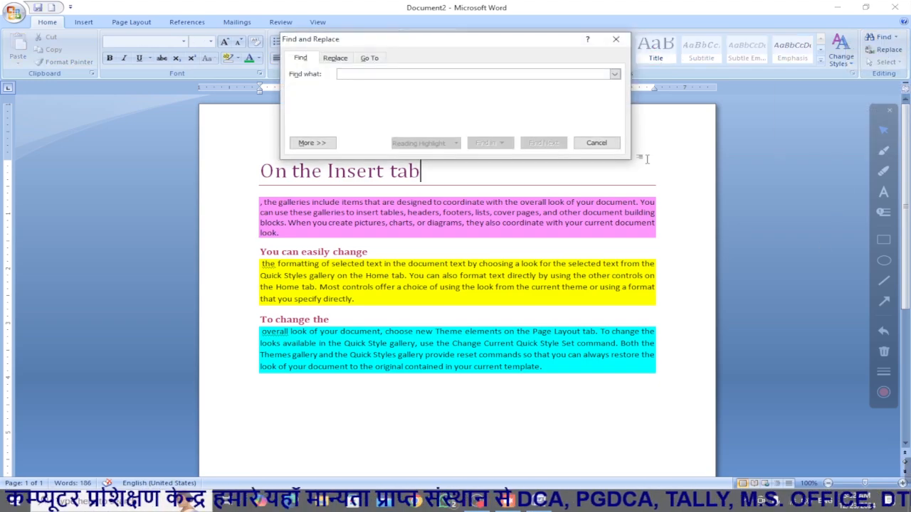
pyautogui.moveTo(515, 40); pyautogui.dragTo(792, 101)
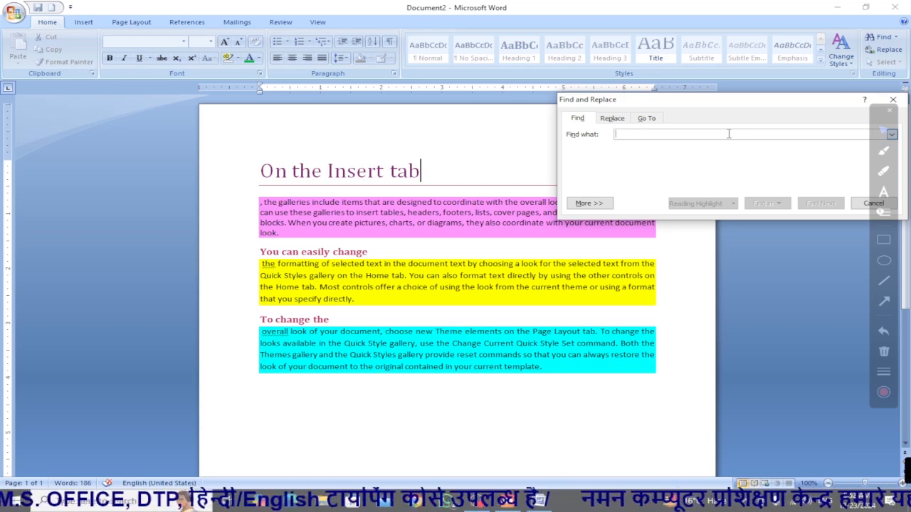
pyautogui.write('the')
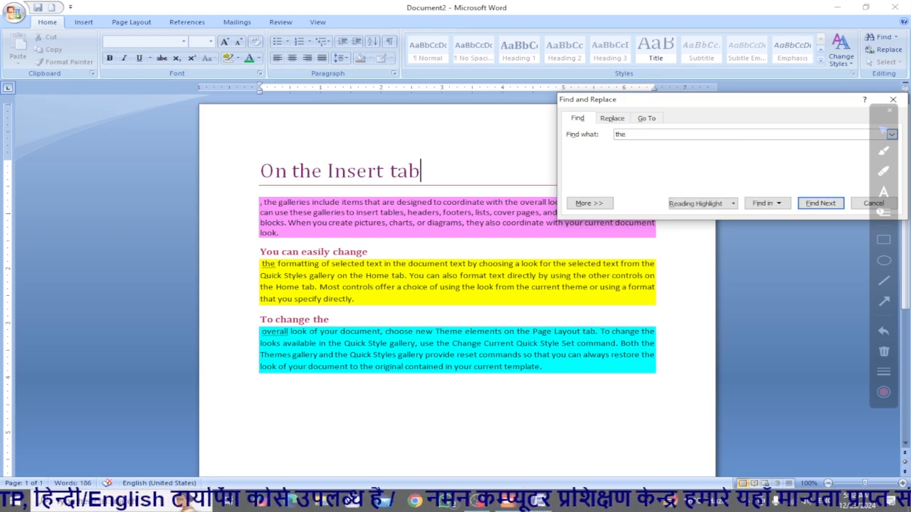
pyautogui.click(815, 203)
pyautogui.click(814, 205)
pyautogui.click(814, 205)
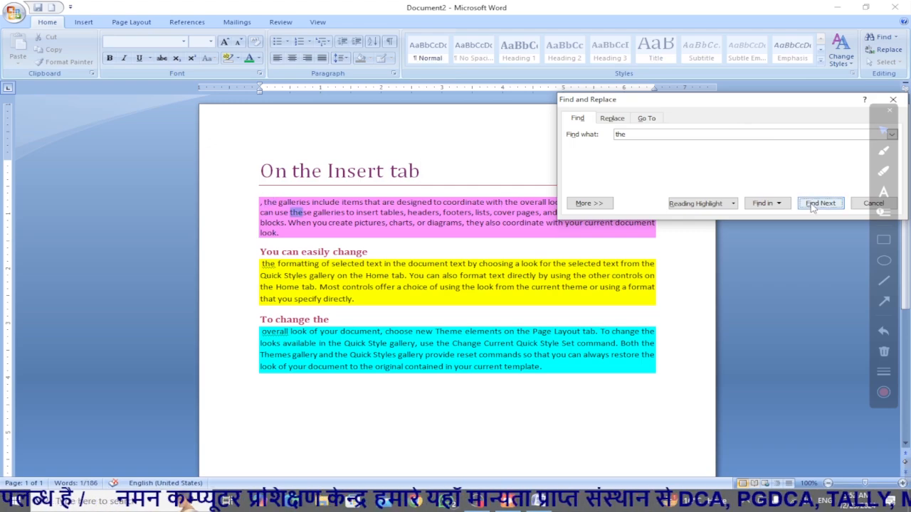
pyautogui.click(814, 205)
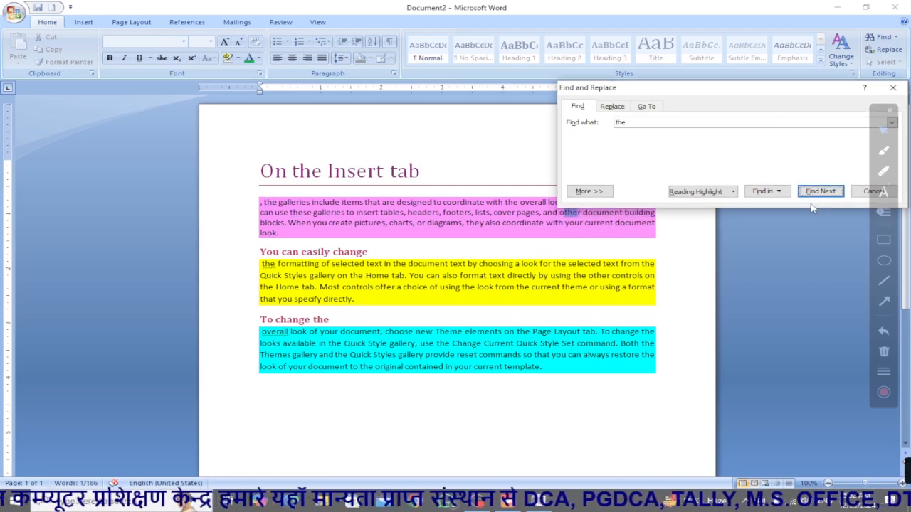
pyautogui.click(813, 199)
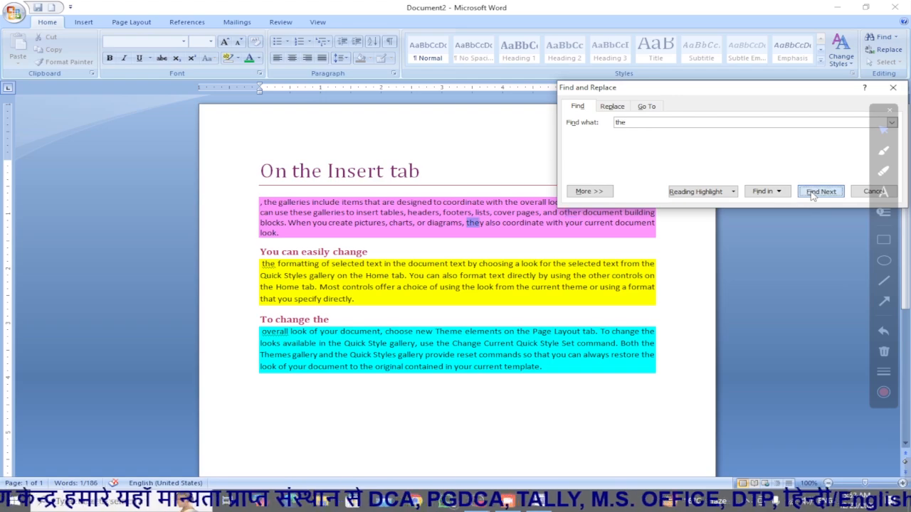
pyautogui.click(811, 197)
pyautogui.click(812, 192)
pyautogui.click(812, 193)
pyautogui.click(812, 192)
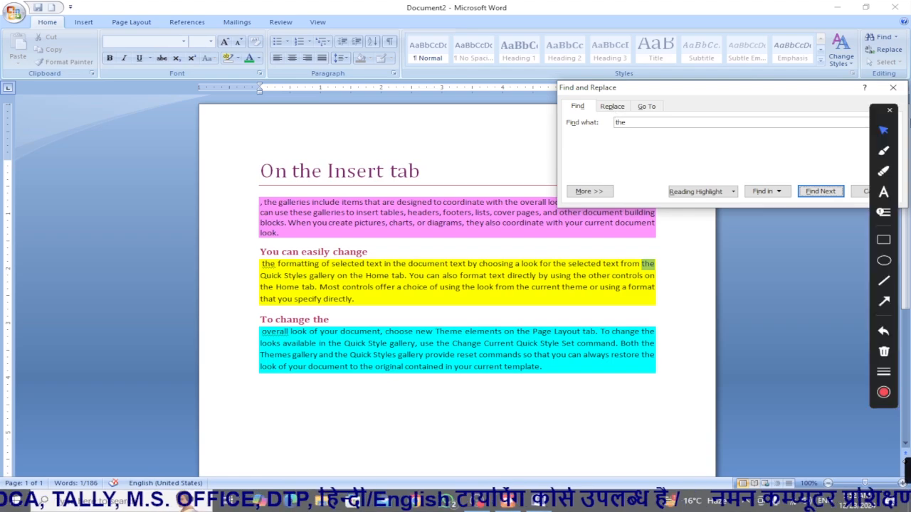
pyautogui.click(893, 87)
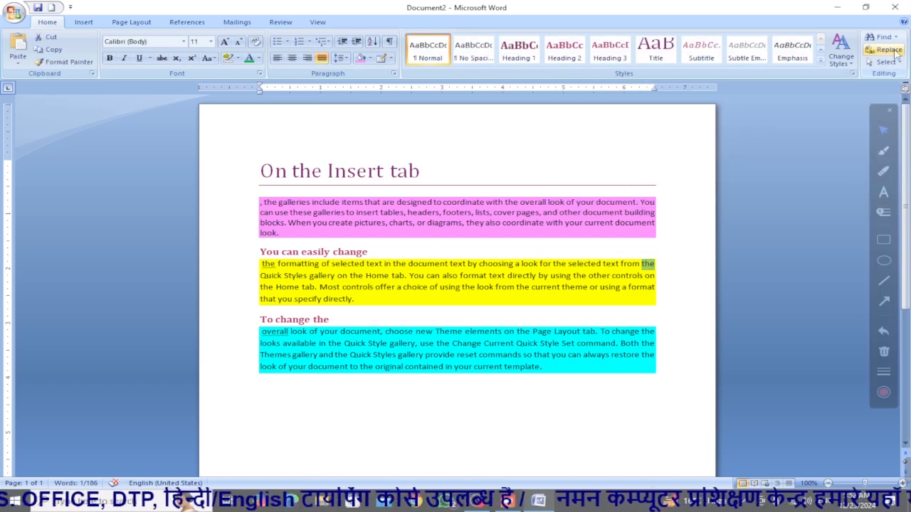
# Step: Replace the selected "the" at the end of the yellow paragraph's first line with "she", using Find and Replace
pyautogui.click(890, 51)
pyautogui.moveTo(478, 191); pyautogui.dragTo(684, 212)
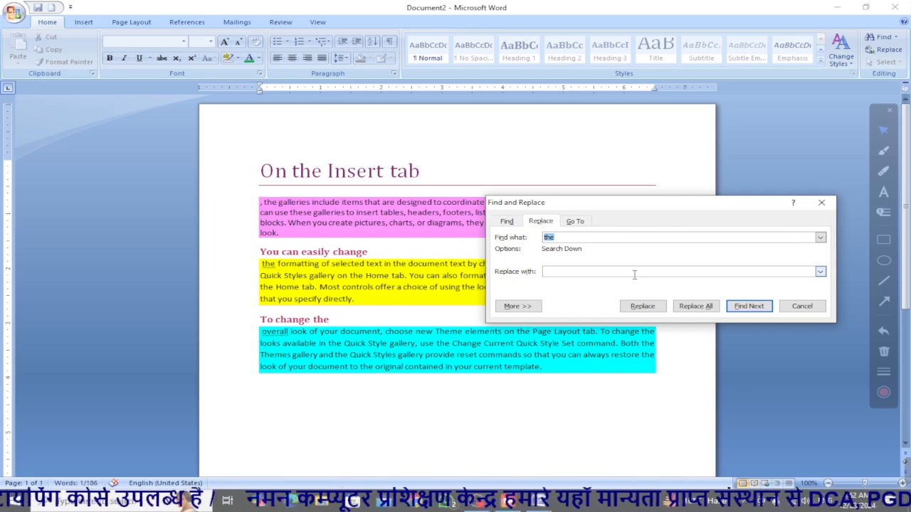
pyautogui.click(634, 273)
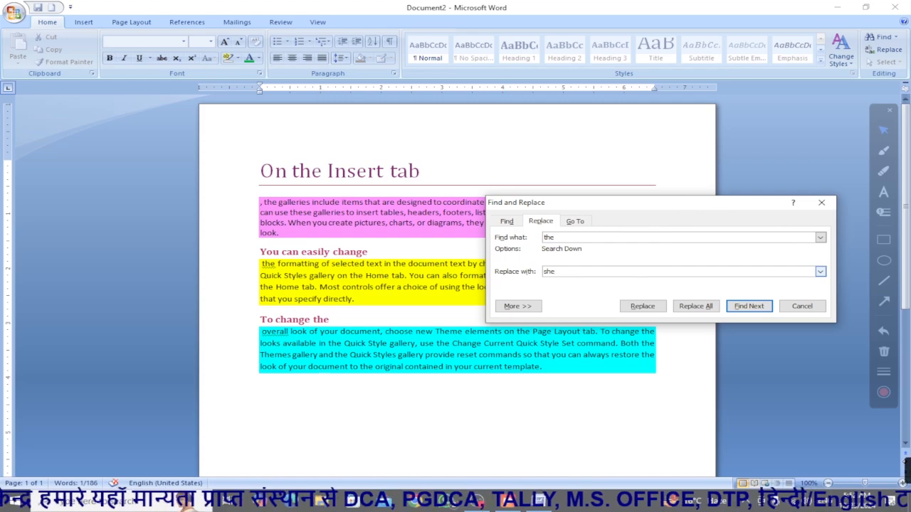
pyautogui.moveTo(657, 205); pyautogui.dragTo(708, 143)
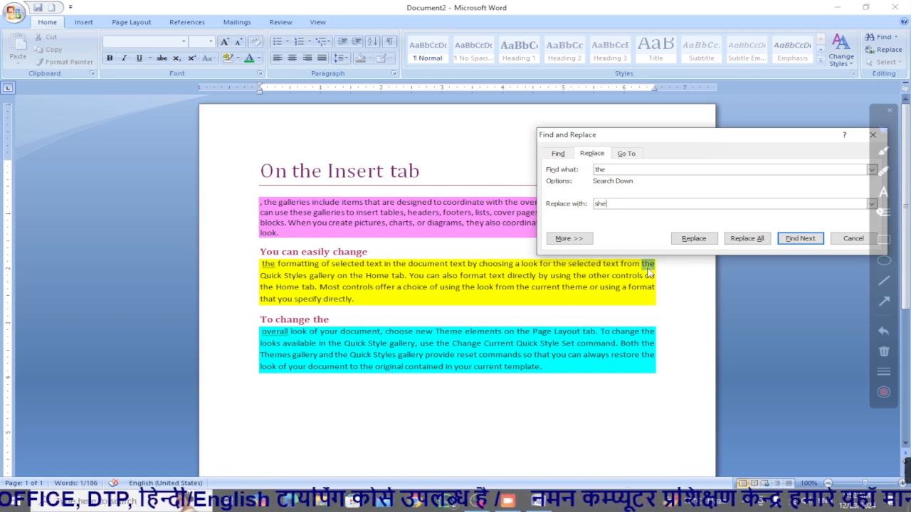
pyautogui.click(692, 239)
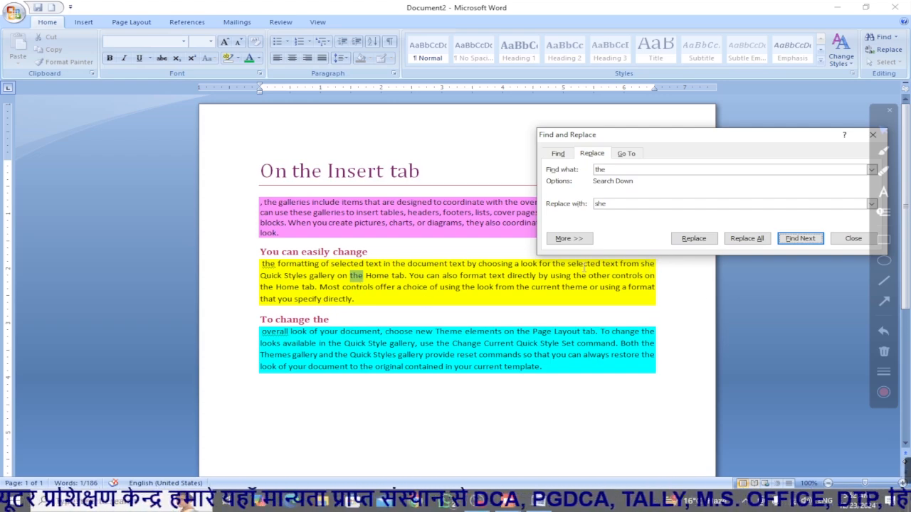
# Step: Skip to the "the" that starts the yellow paragraph's third line, replace it with "she", and end Find and Replace
pyautogui.click(796, 242)
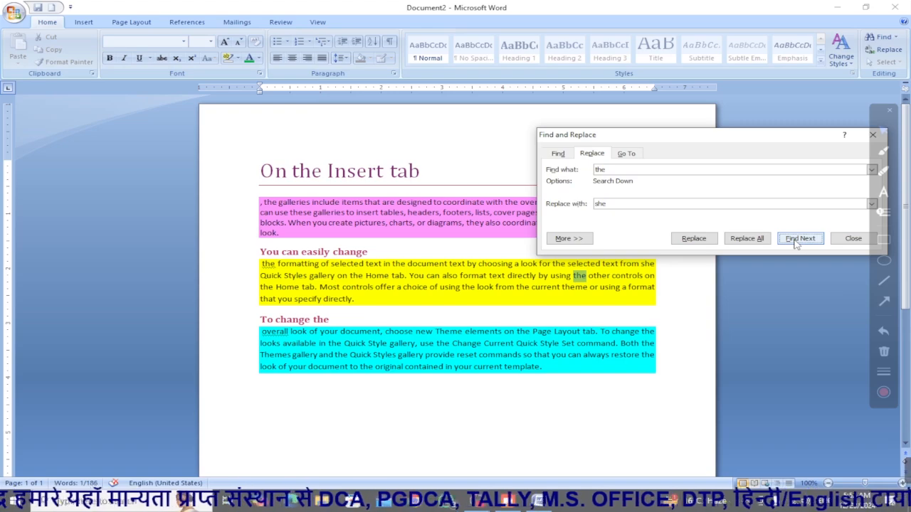
pyautogui.click(796, 240)
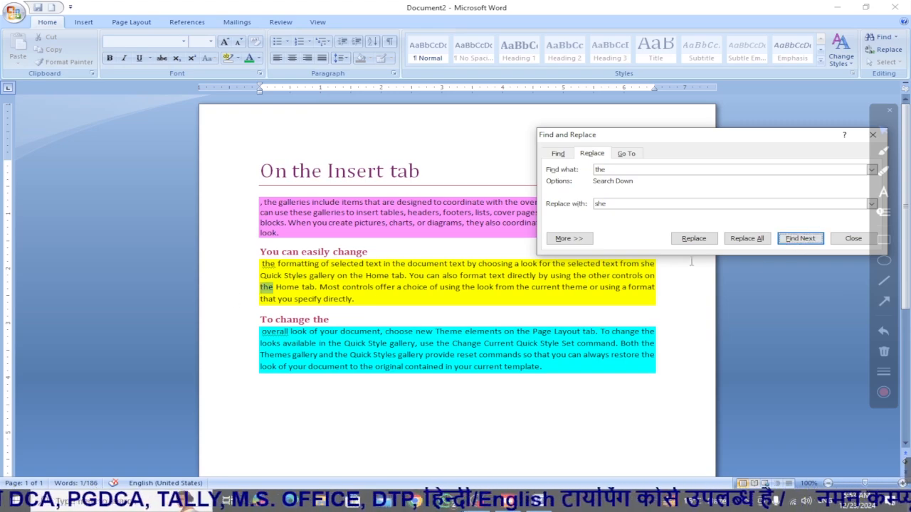
pyautogui.click(693, 240)
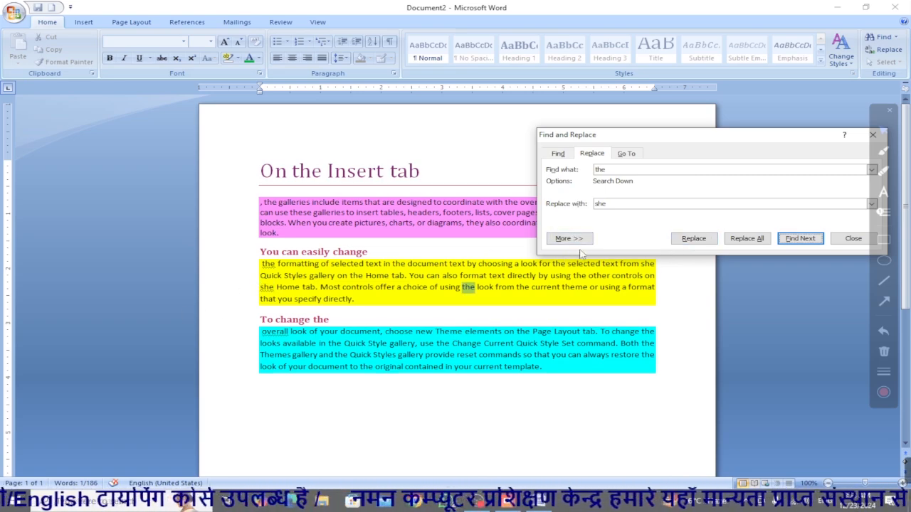
pyautogui.click(889, 111)
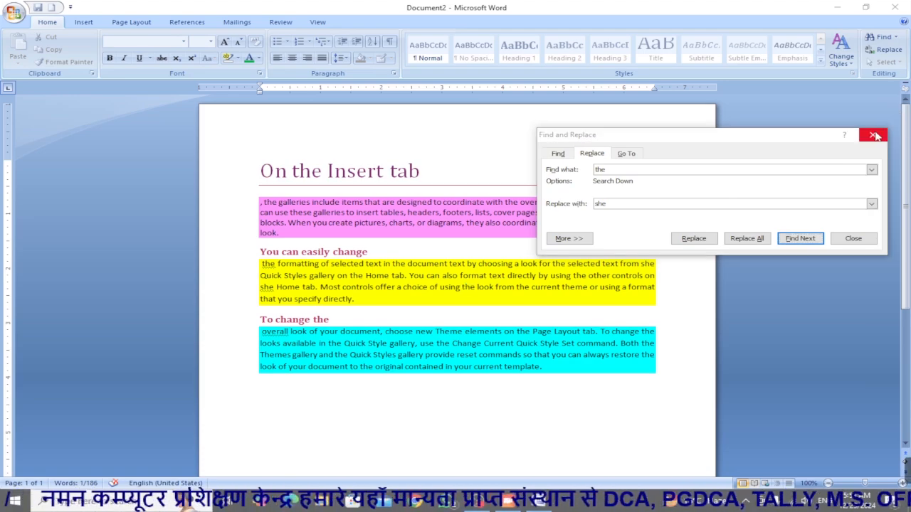
pyautogui.click(872, 134)
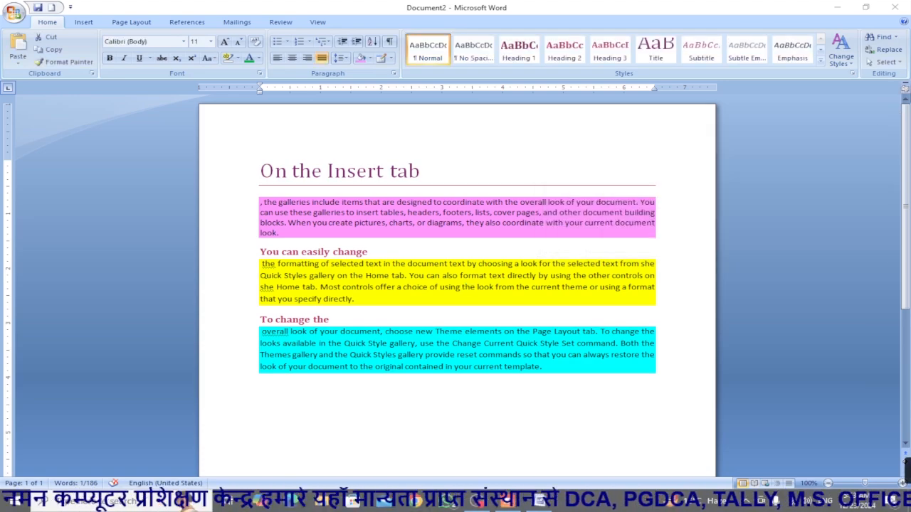
# Step: Select the entire content of the document with Select All
pyautogui.click(899, 62)
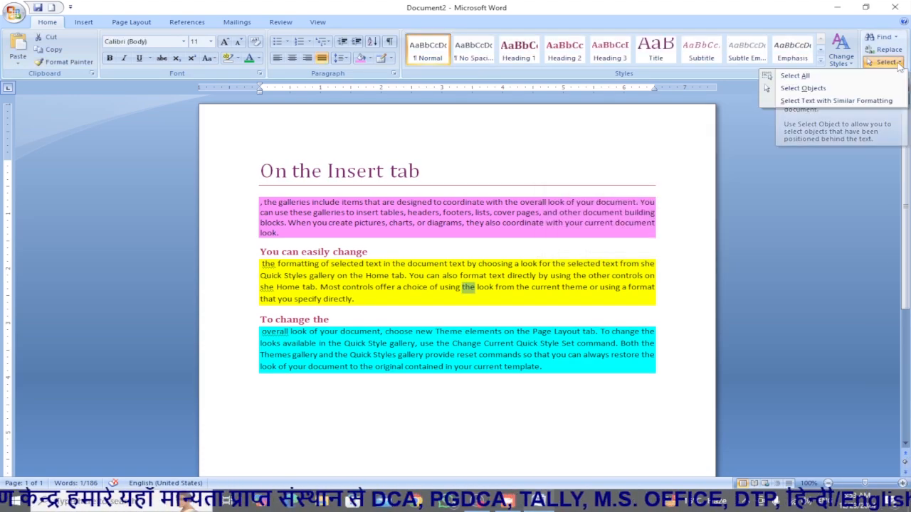
pyautogui.click(858, 77)
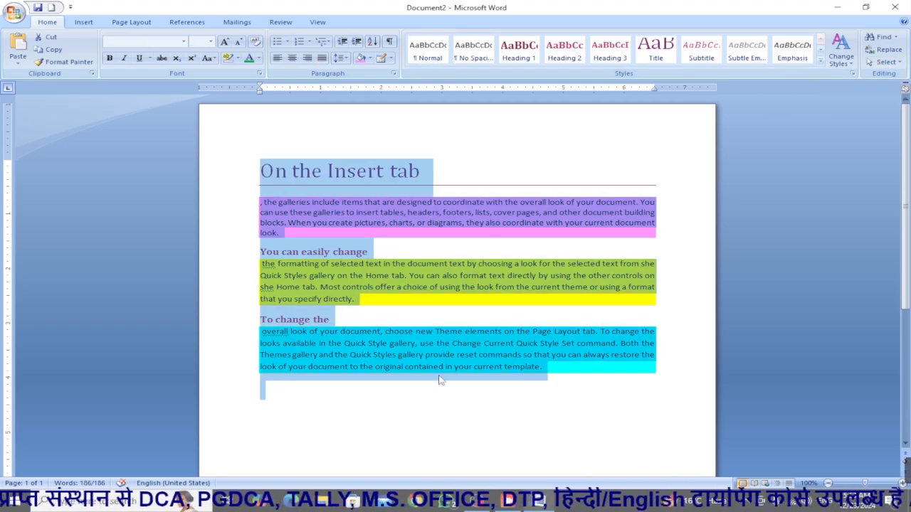